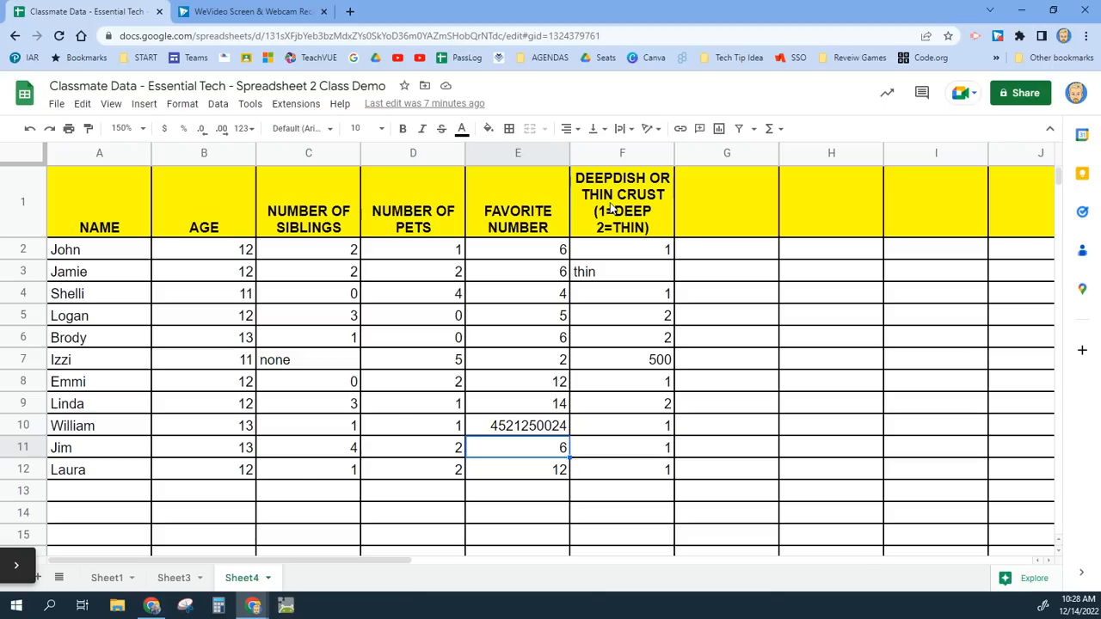
{"action": "left_click", "coordinate": [86, 495]}
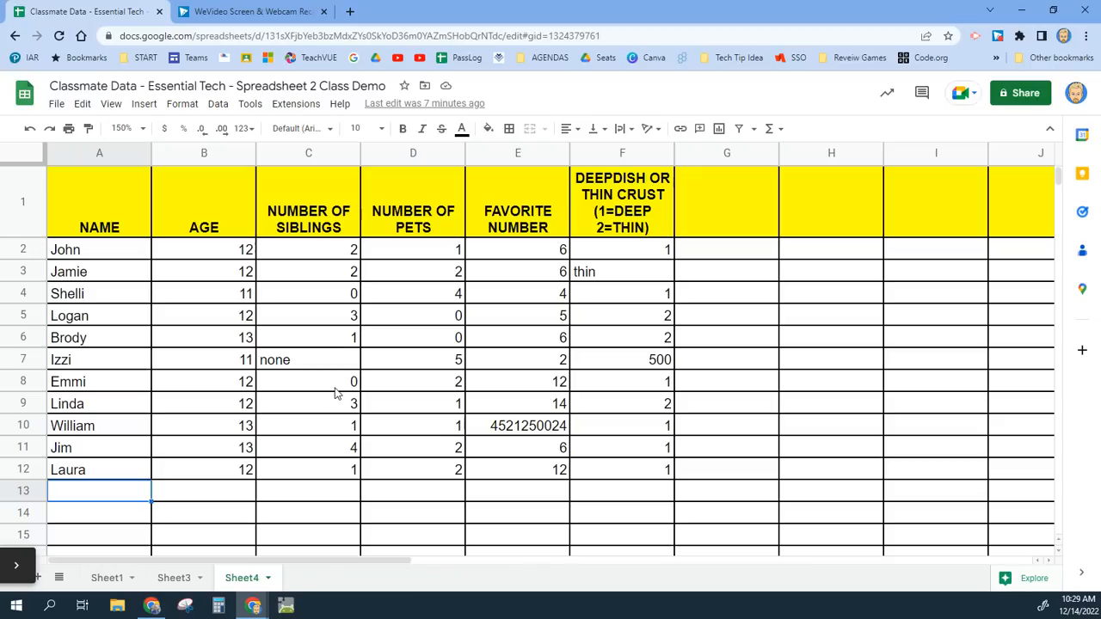
{"action": "left_click_drag", "start_coordinate": [207, 252], "coordinate": [628, 471]}
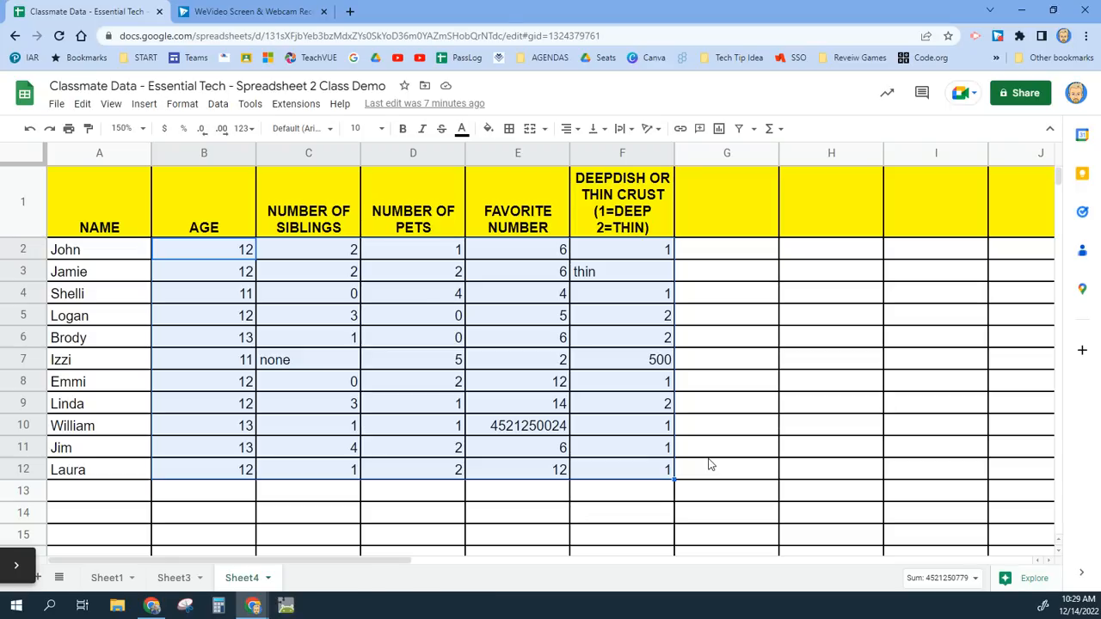
{"action": "left_click", "coordinate": [357, 425]}
{"action": "left_click_drag", "start_coordinate": [229, 257], "coordinate": [216, 470]}
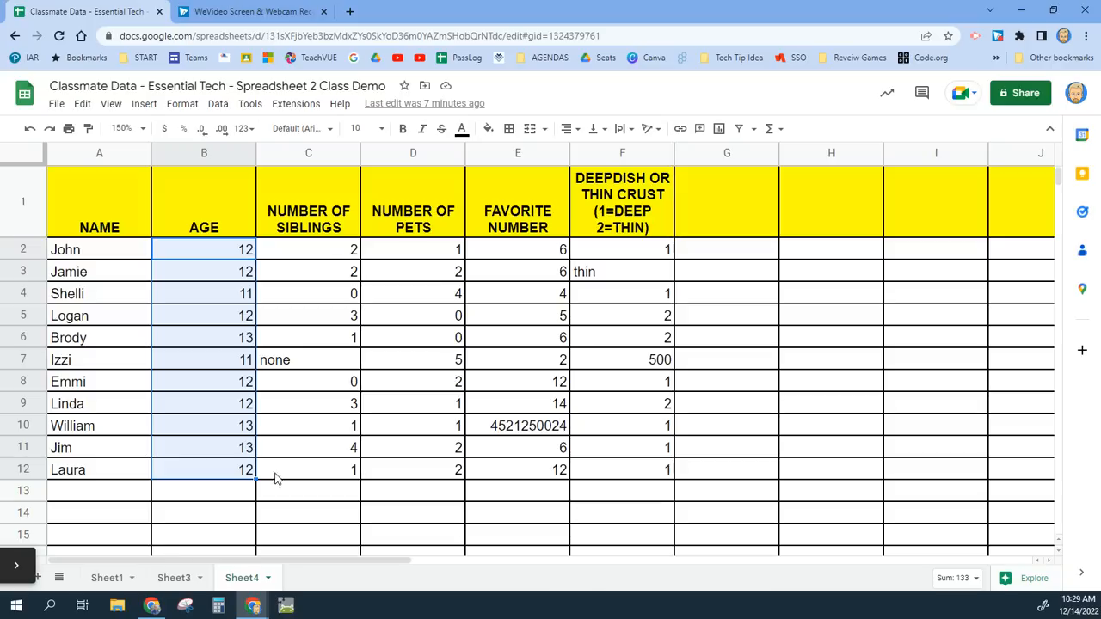
{"action": "left_click", "coordinate": [326, 254]}
{"action": "left_click_drag", "start_coordinate": [326, 272], "coordinate": [300, 467]}
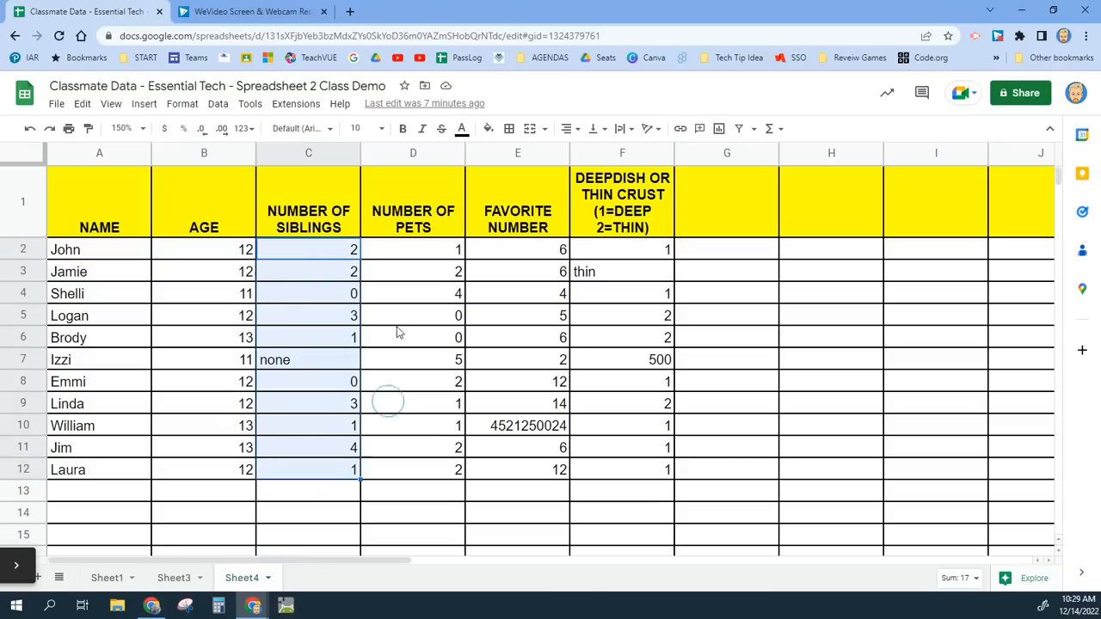
- Replace the text entry in siblings cell C7 with 0 and the oversized favorite number in E10 with 45
{"action": "left_click", "coordinate": [281, 365]}
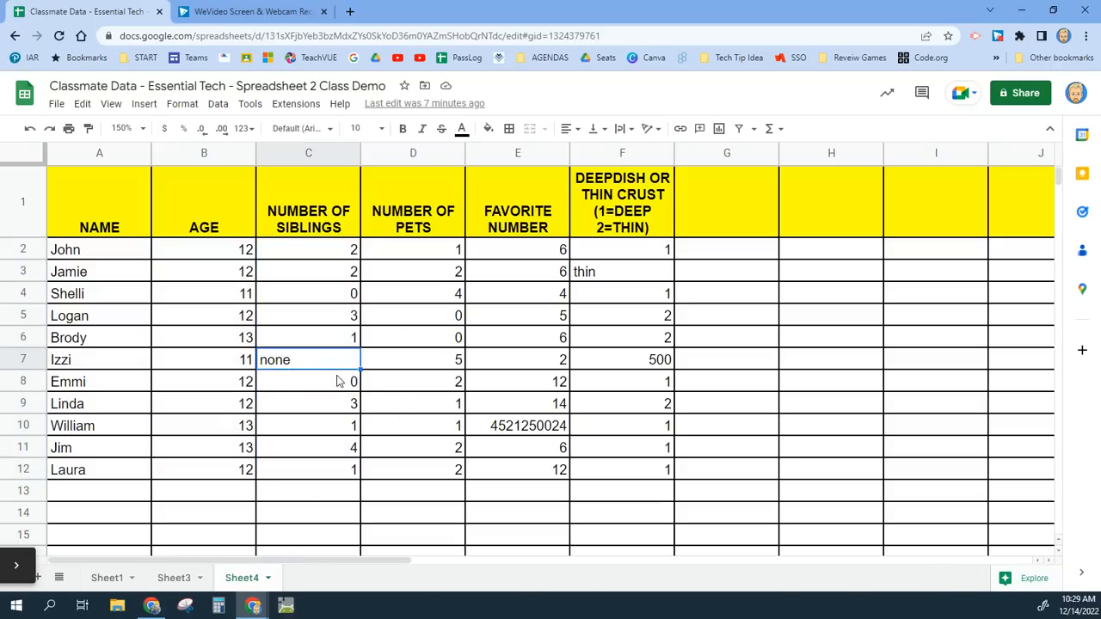
{"action": "type", "text": "0"}
{"action": "key", "text": "Return"}
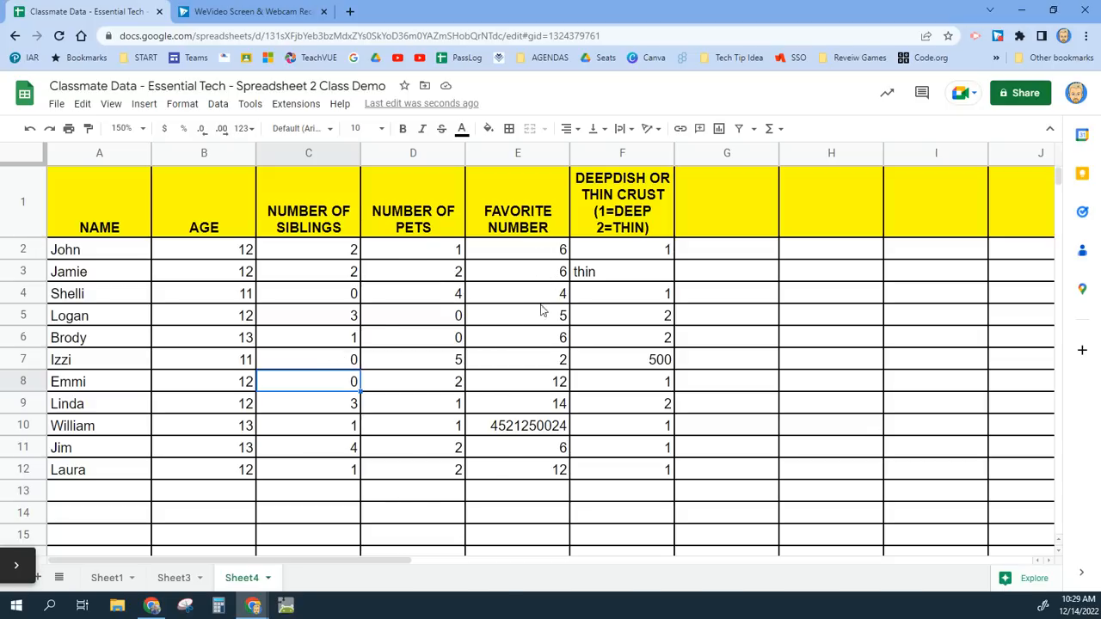
{"action": "left_click", "coordinate": [521, 430]}
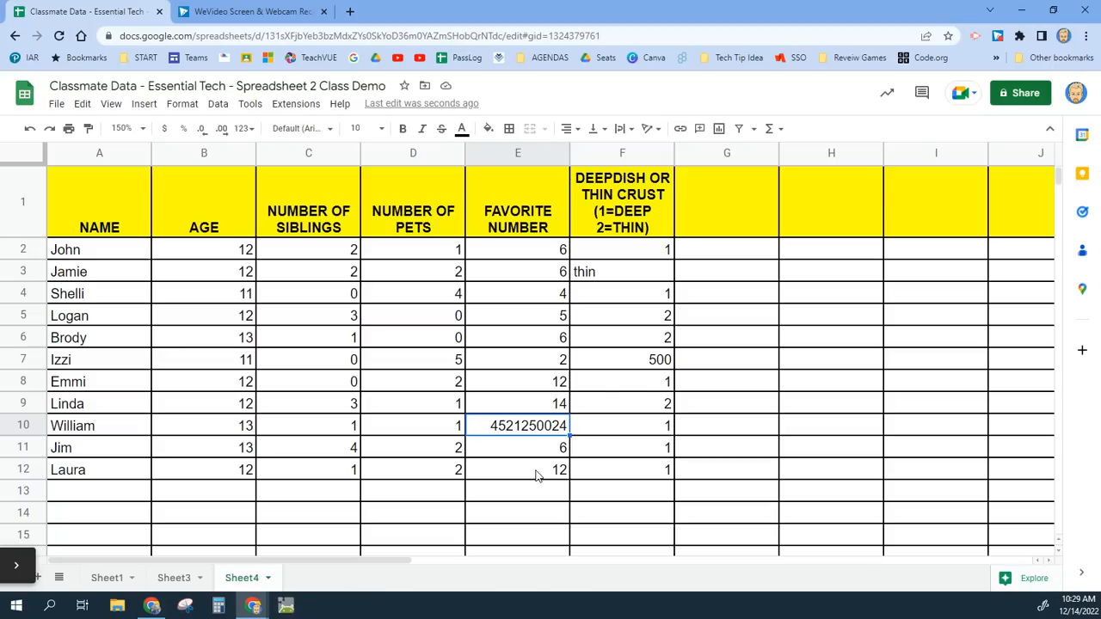
{"action": "type", "text": "45"}
{"action": "key", "text": "Return"}
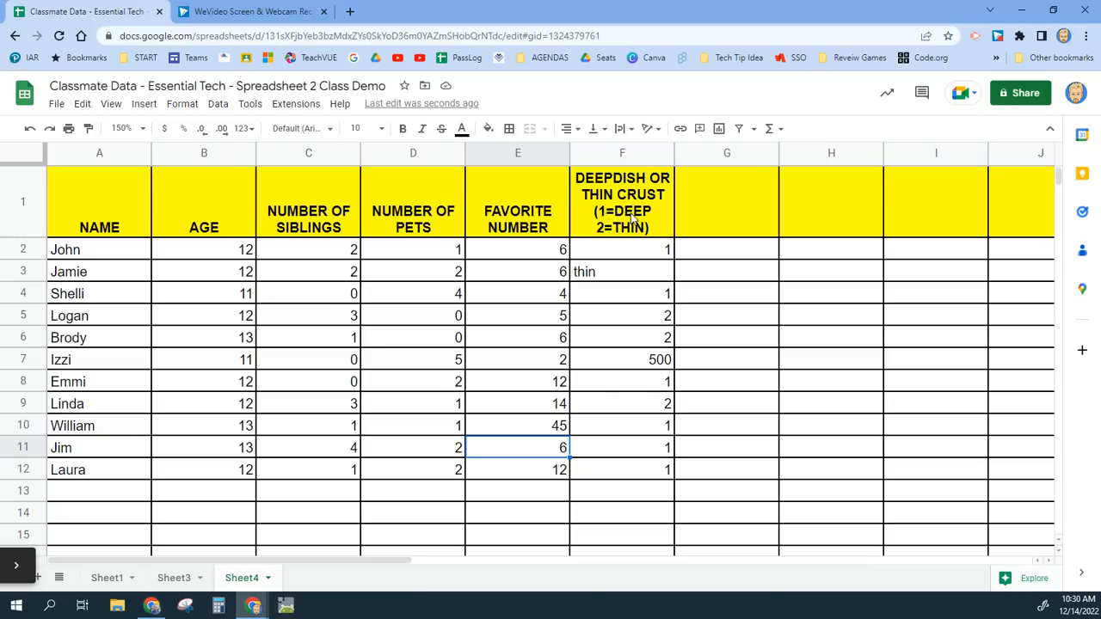
- Enter 2 for the thin crust answer in F3 and clear the invalid crust entry in F7
{"action": "left_click", "coordinate": [623, 273]}
{"action": "type", "text": "2"}
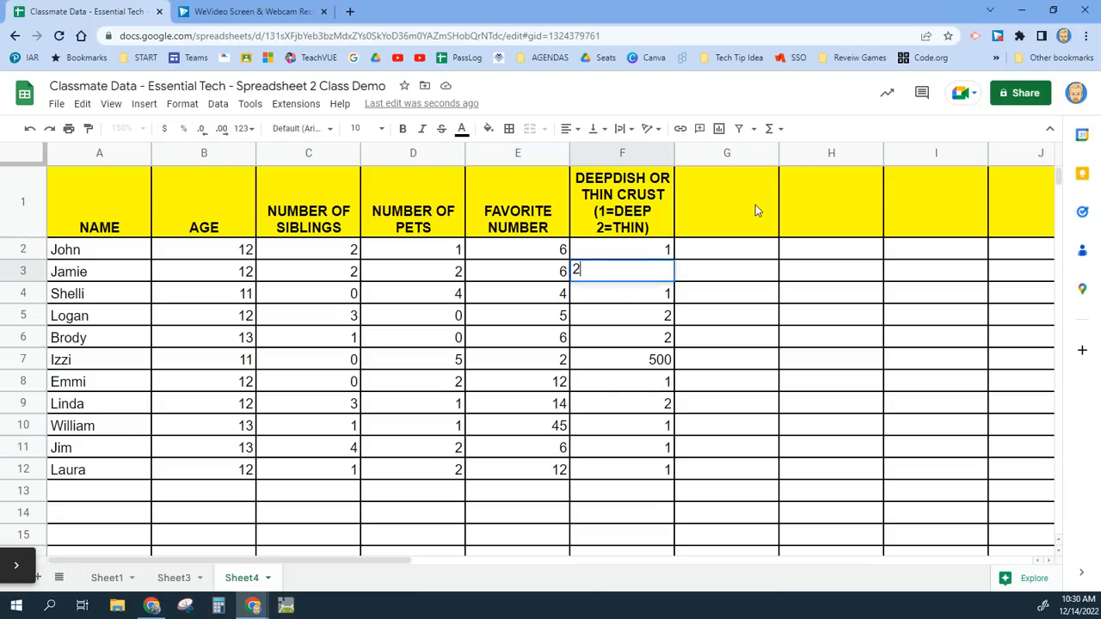
{"action": "key", "text": "Return"}
{"action": "left_click", "coordinate": [660, 361]}
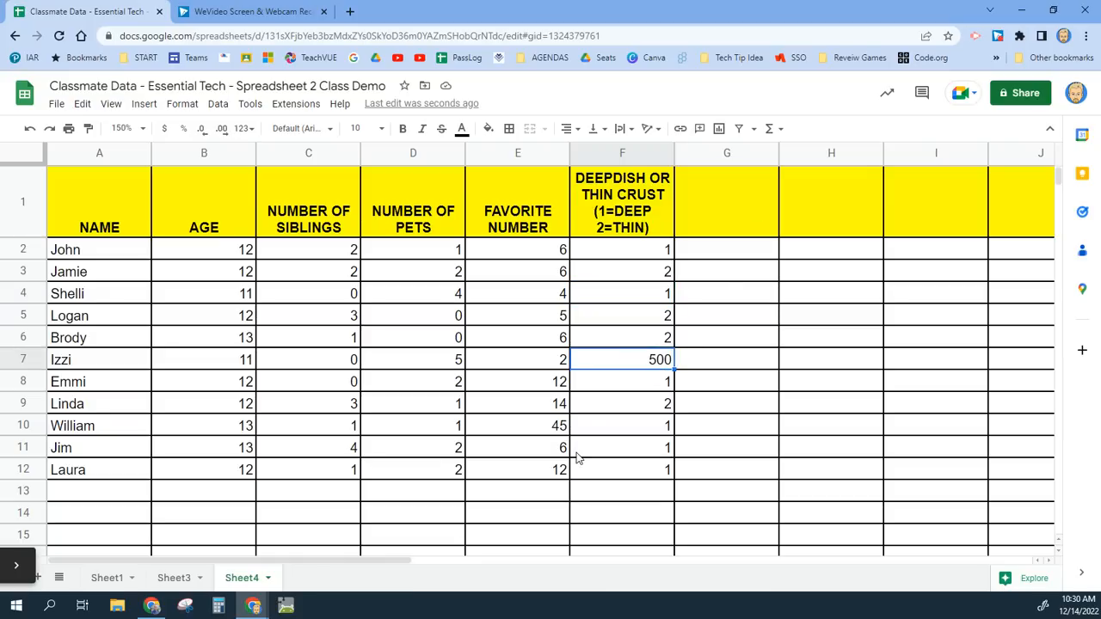
{"action": "key", "text": "Delete"}
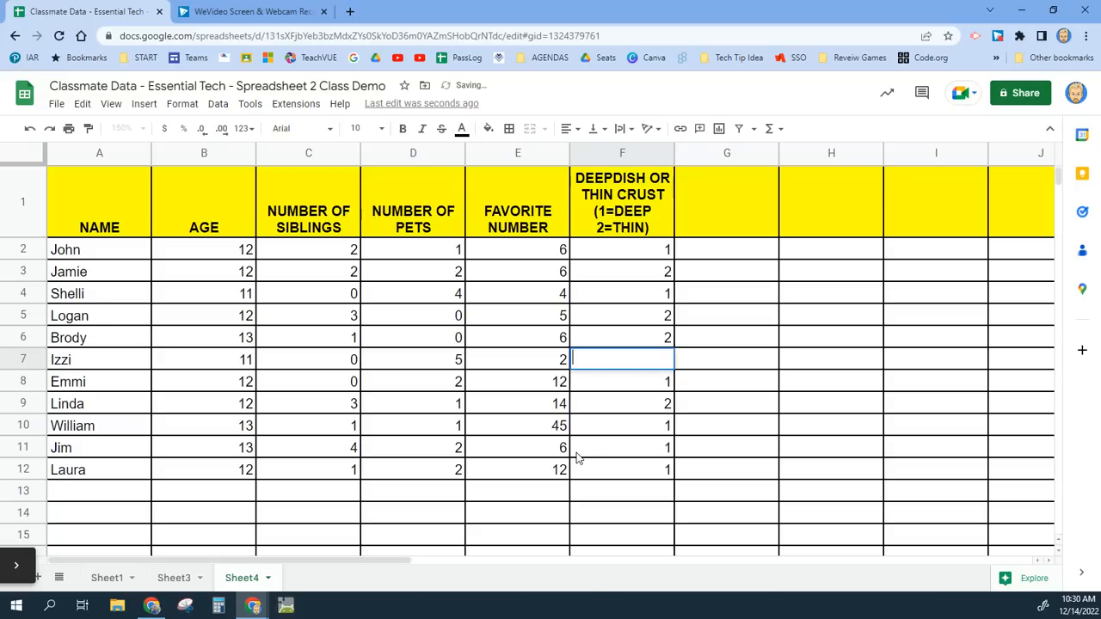
{"action": "left_click", "coordinate": [600, 455]}
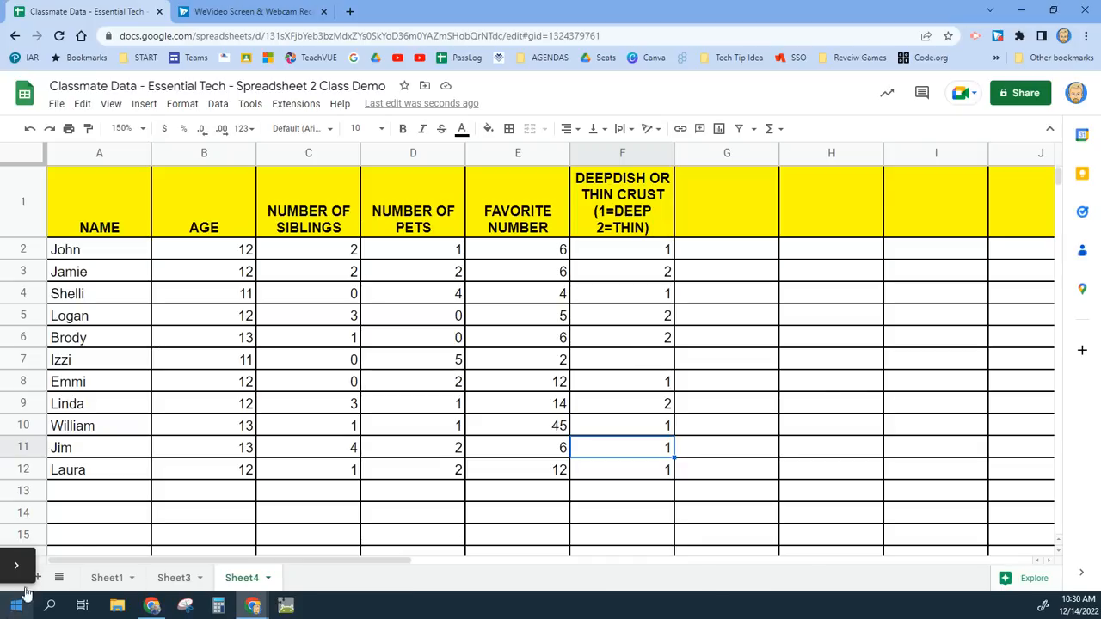
- Enter the label TOTAL in A13 below the last name in the list
{"action": "left_click", "coordinate": [99, 498]}
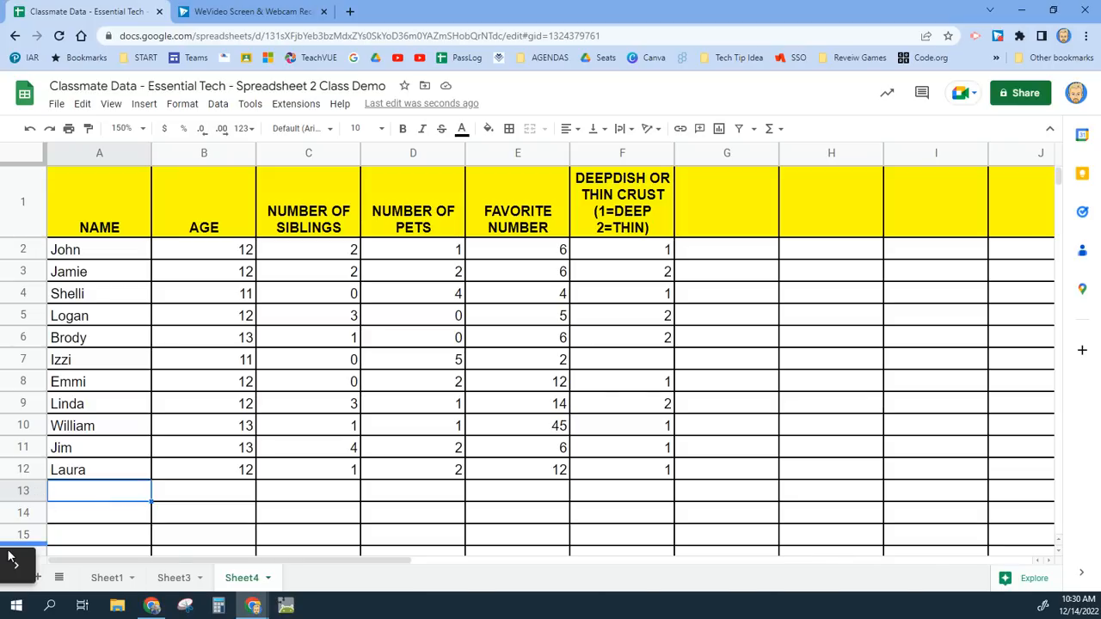
{"action": "type", "text": "TOTAL"}
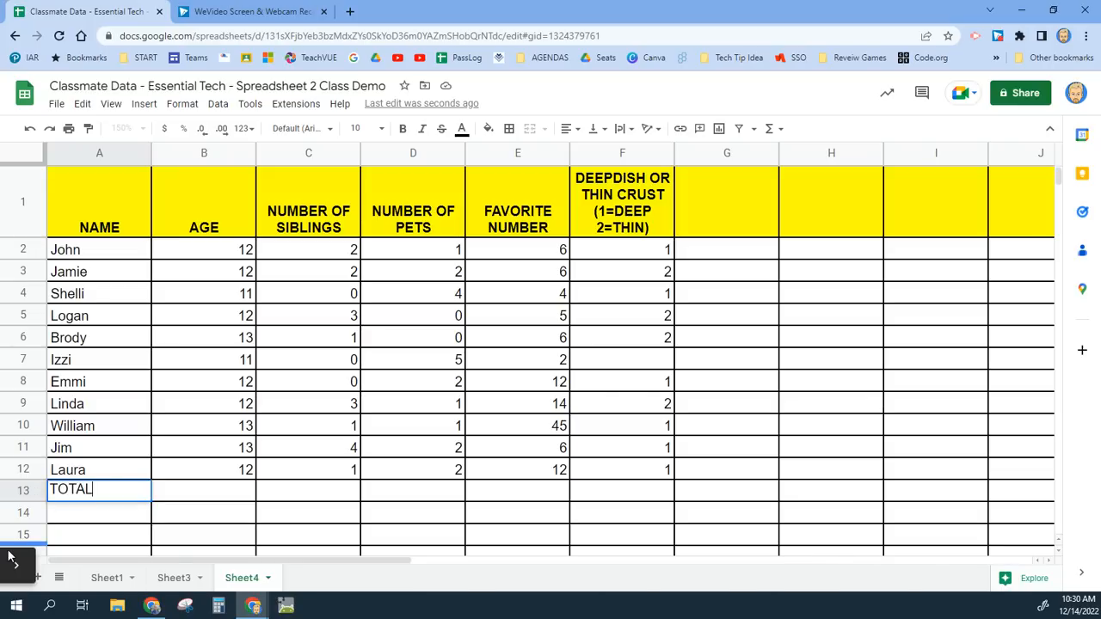
{"action": "key", "text": "Return"}
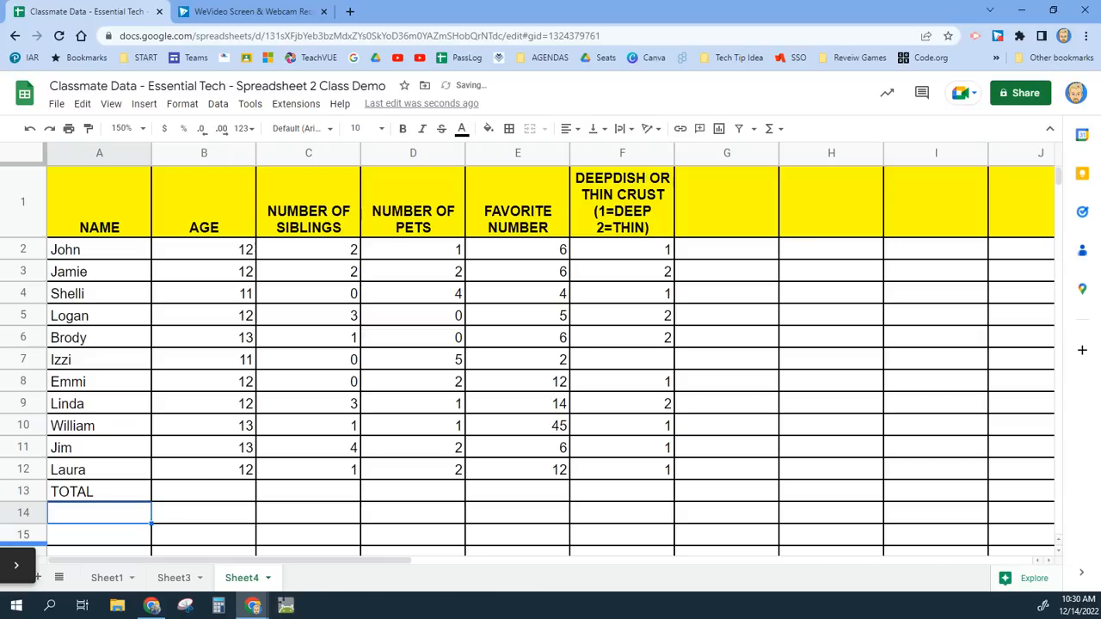
- Right-align the TOTAL label in A13 and make it bold
{"action": "left_click", "coordinate": [120, 491]}
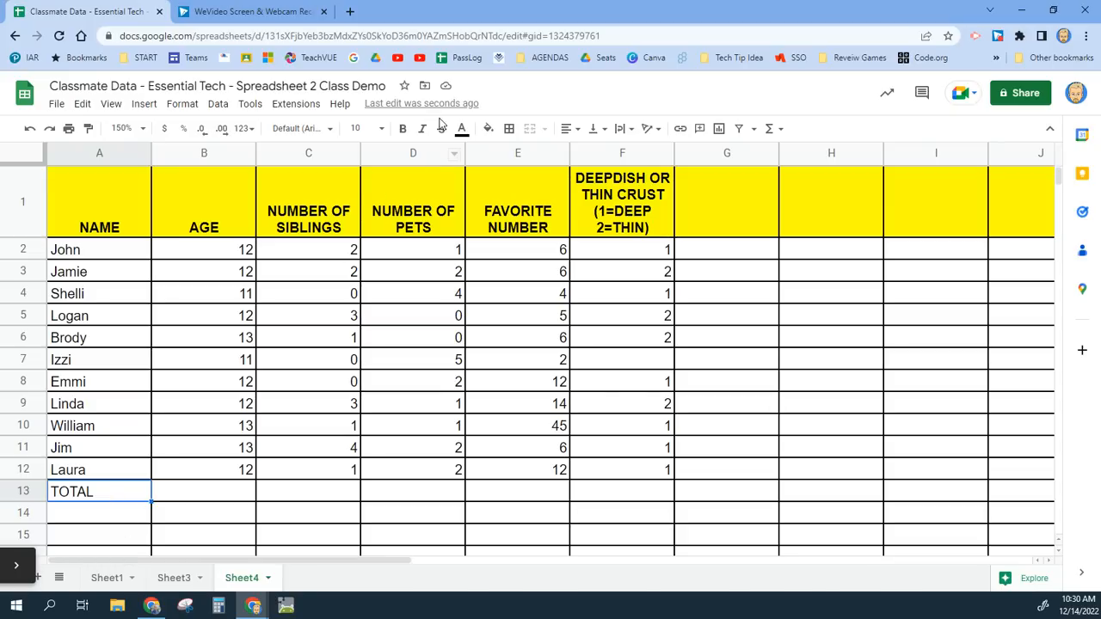
{"action": "left_click", "coordinate": [569, 128]}
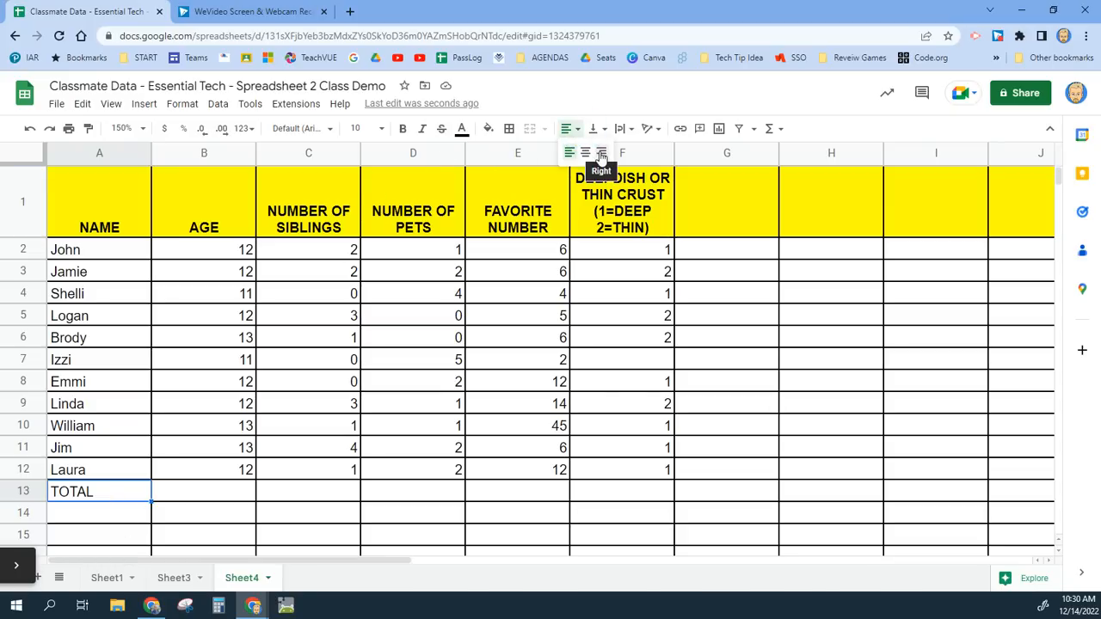
{"action": "left_click", "coordinate": [600, 154]}
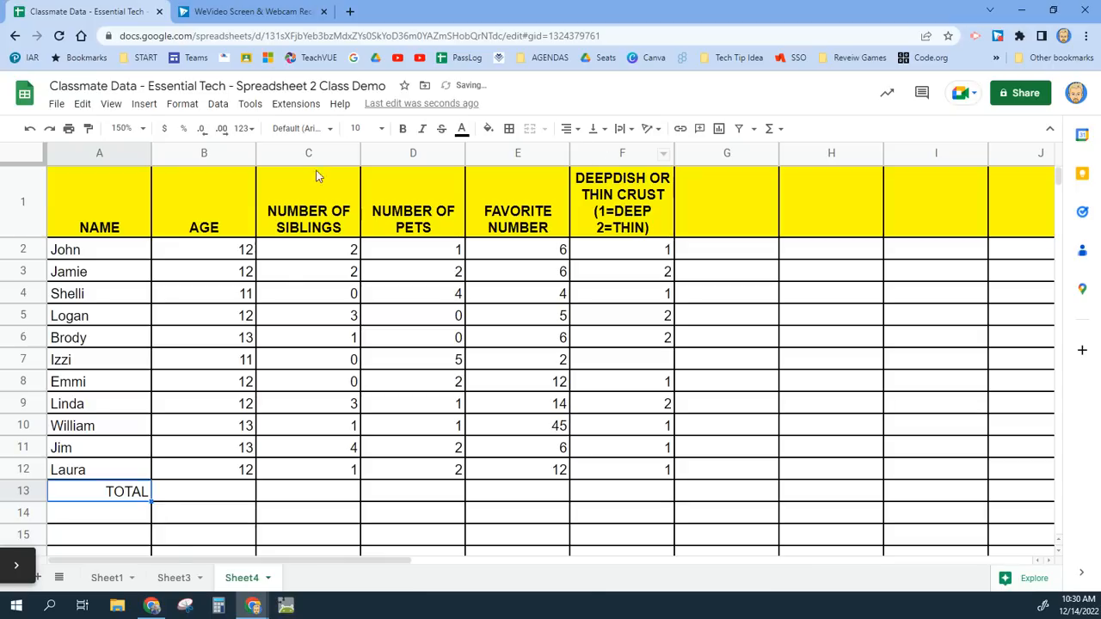
{"action": "left_click", "coordinate": [402, 130]}
{"action": "left_click", "coordinate": [113, 518]}
- Fill the total row cells A13:F13 with a light red background
{"action": "left_click_drag", "start_coordinate": [113, 497], "coordinate": [606, 494]}
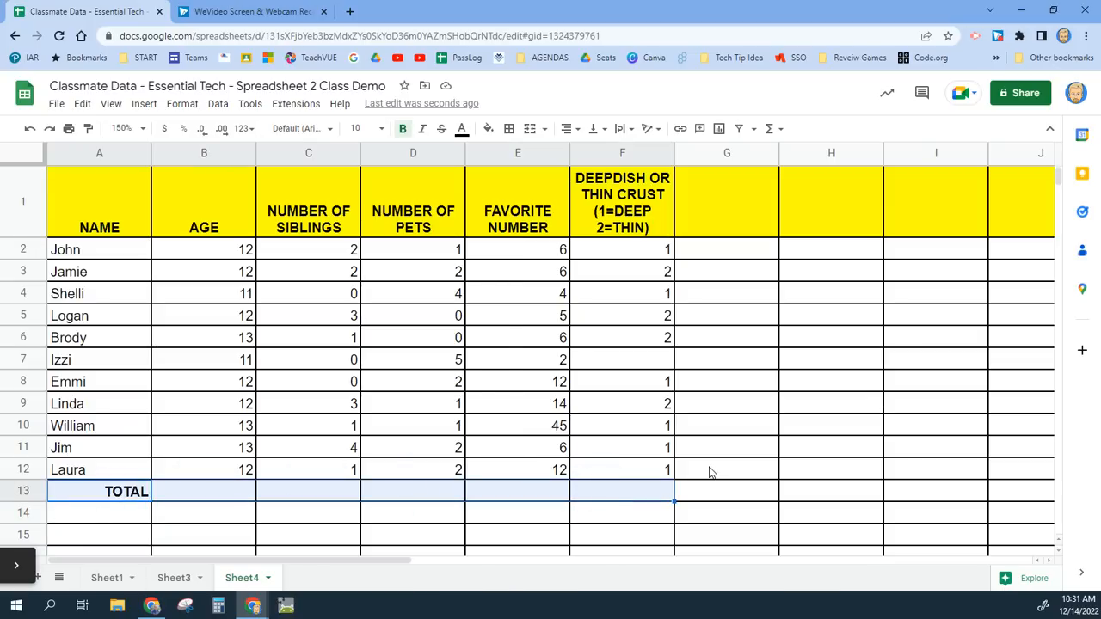
{"action": "left_click", "coordinate": [487, 129]}
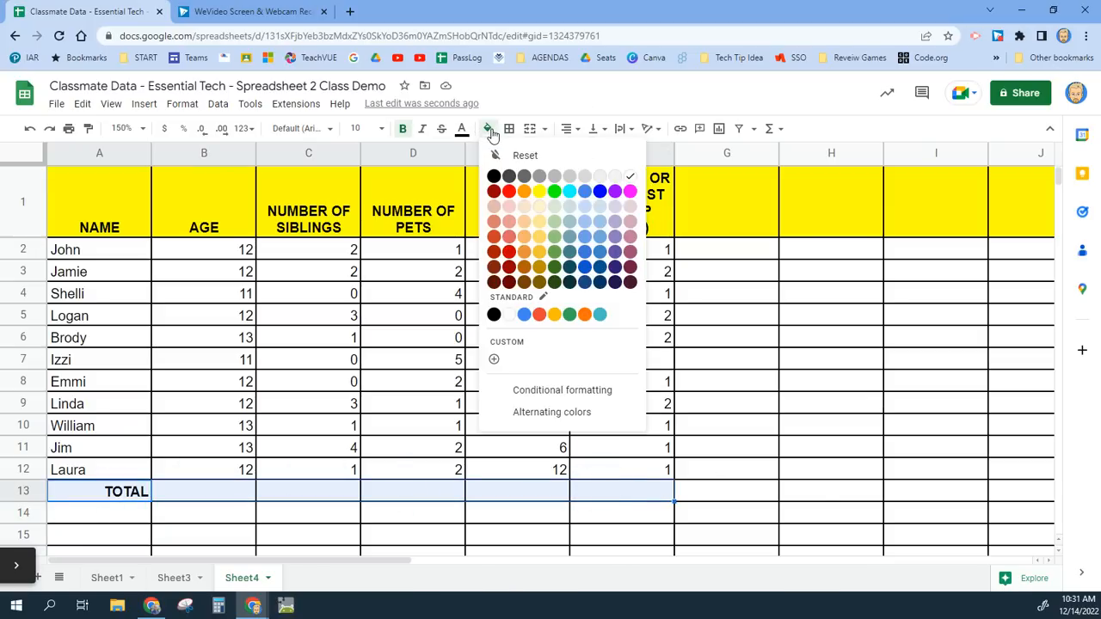
{"action": "left_click", "coordinate": [510, 224]}
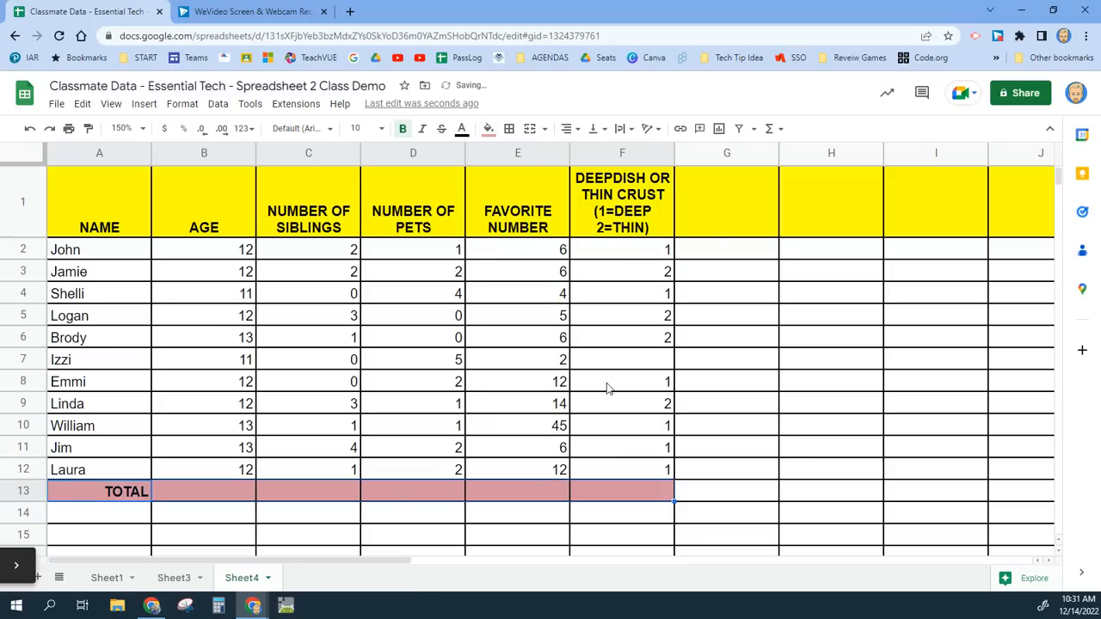
- Reject the suggested SUM formula in B13 and total the ages with =B2+B3+B4+B5+B6+B7+B8+B9+B10+B11+B12
{"action": "left_click", "coordinate": [233, 499]}
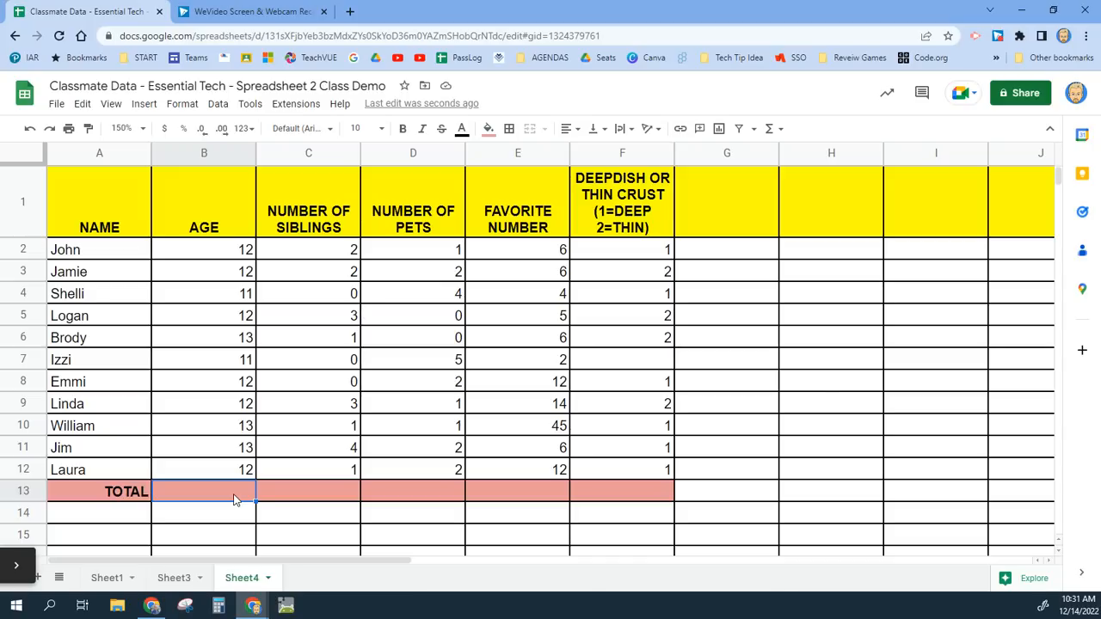
{"action": "type", "text": "="}
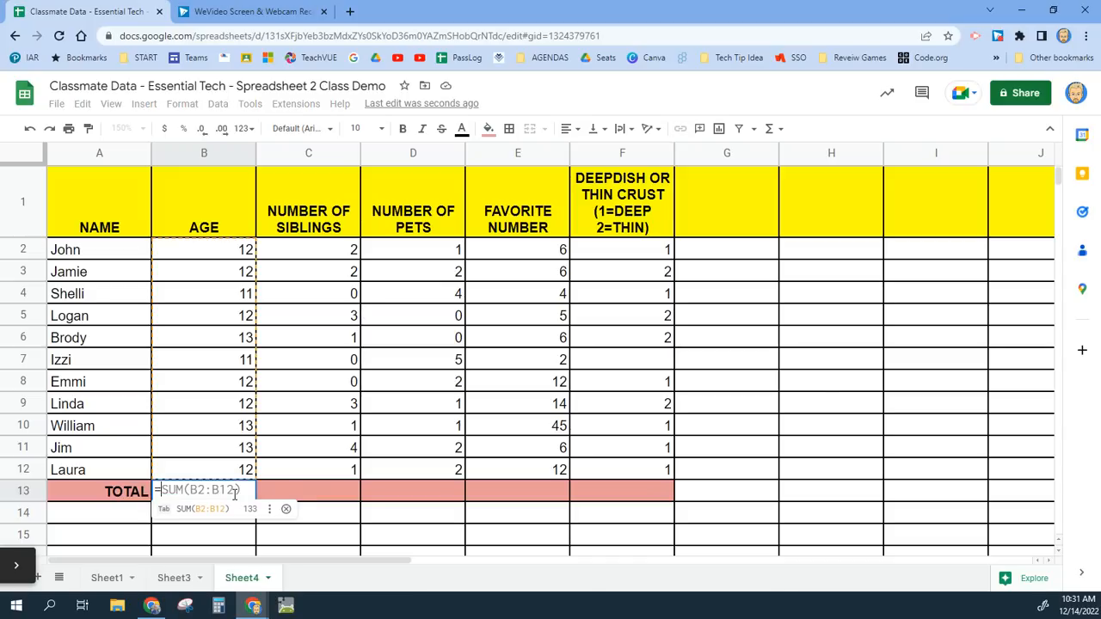
{"action": "left_click", "coordinate": [286, 510]}
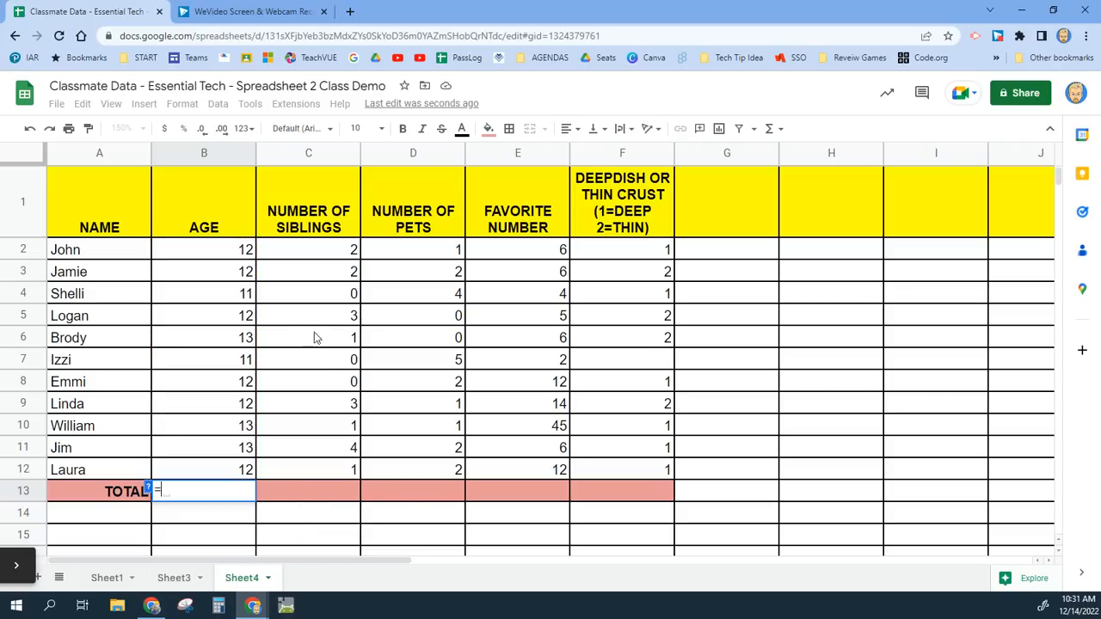
{"action": "left_click", "coordinate": [235, 255]}
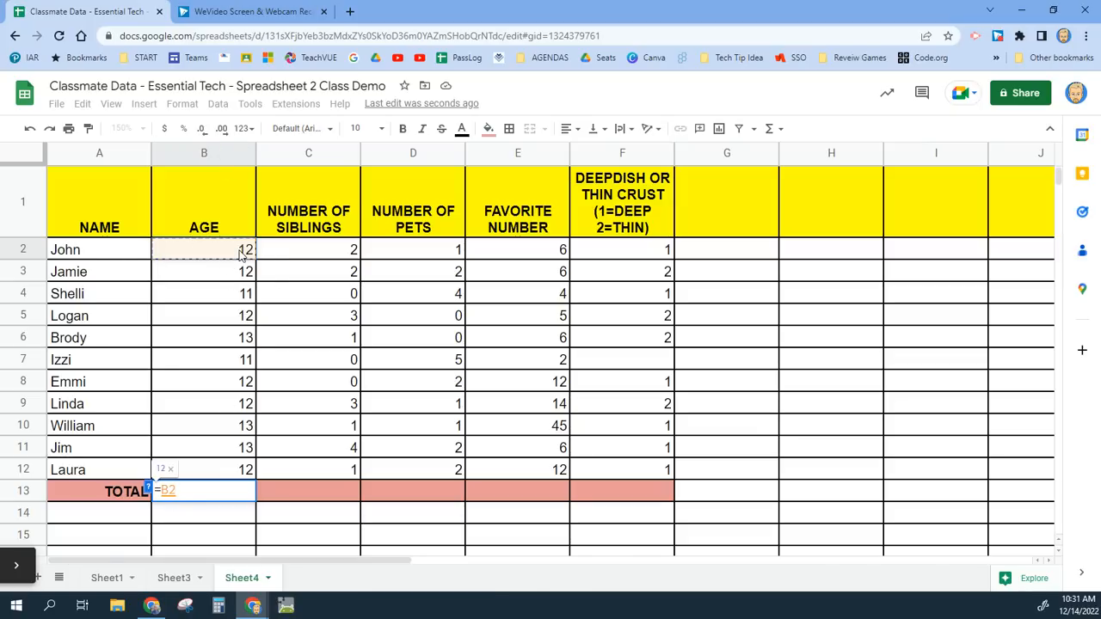
{"action": "type", "text": "+"}
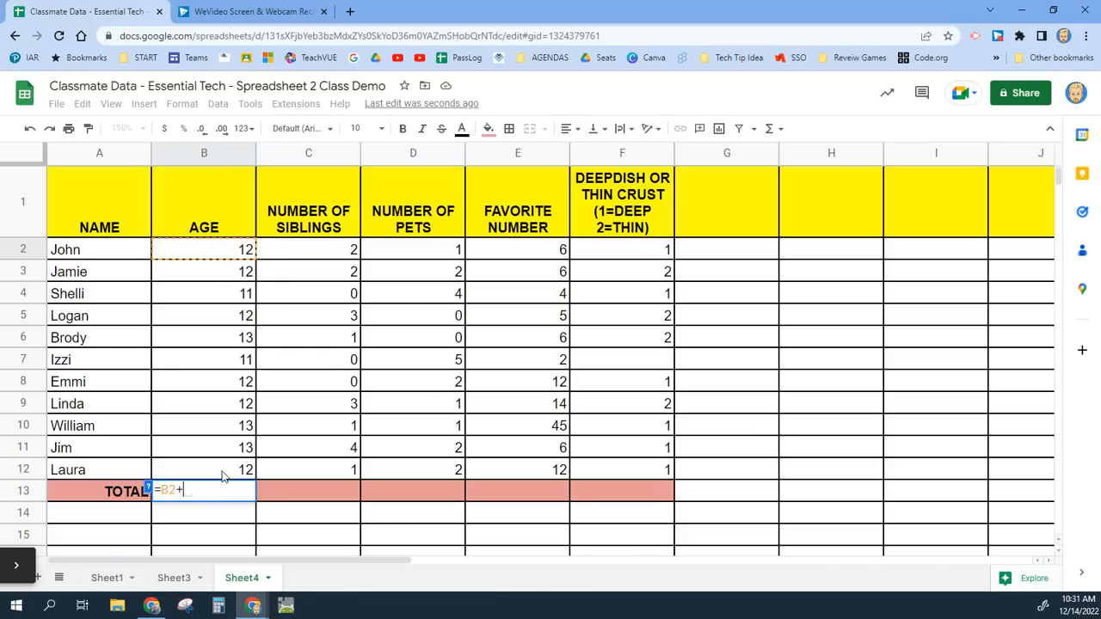
{"action": "left_click", "coordinate": [178, 491]}
{"action": "left_click", "coordinate": [232, 273]}
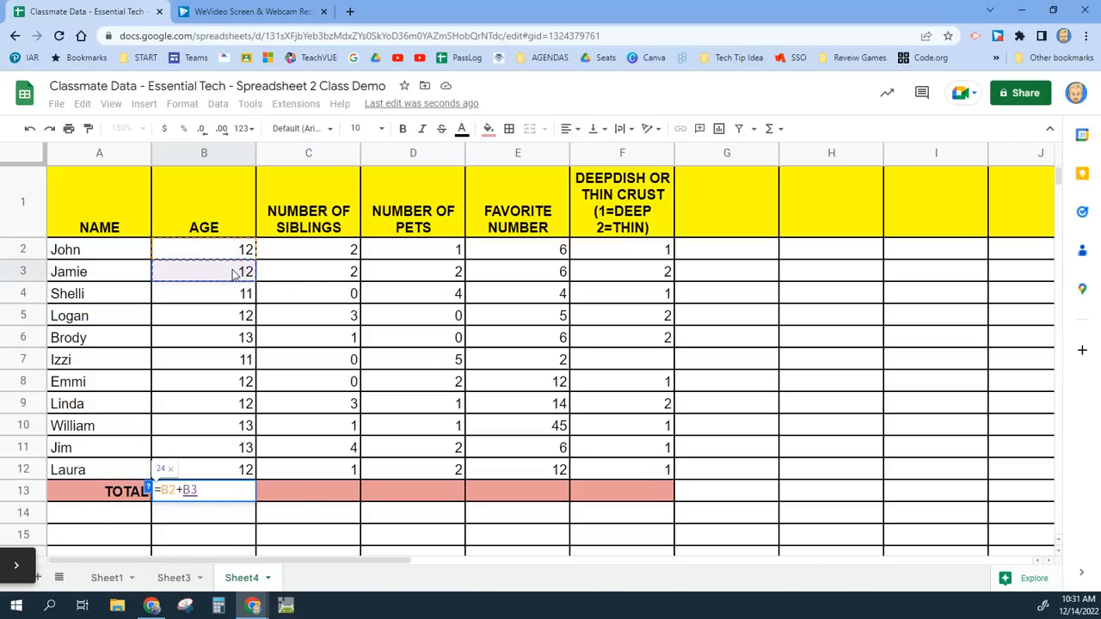
{"action": "type", "text": "+"}
{"action": "left_click", "coordinate": [232, 296]}
{"action": "type", "text": "+"}
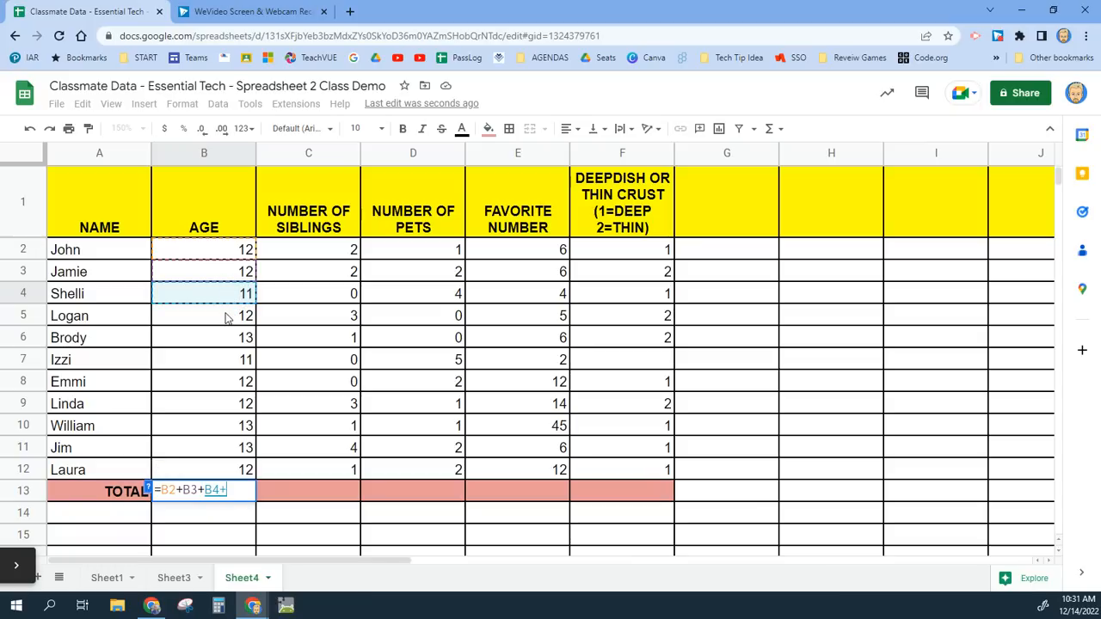
{"action": "left_click", "coordinate": [225, 317]}
{"action": "type", "text": "+"}
{"action": "left_click", "coordinate": [226, 342]}
{"action": "type", "text": "+"}
{"action": "left_click", "coordinate": [224, 361]}
{"action": "type", "text": "+"}
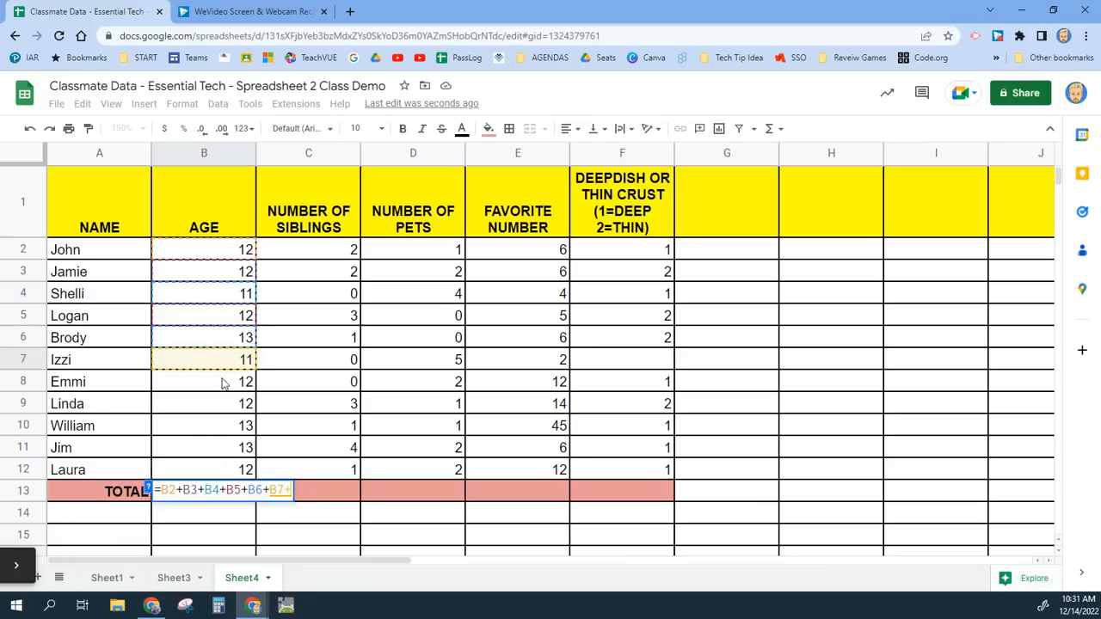
{"action": "left_click", "coordinate": [221, 383]}
{"action": "type", "text": "+"}
{"action": "left_click", "coordinate": [218, 406]}
{"action": "type", "text": "+"}
{"action": "left_click", "coordinate": [215, 430]}
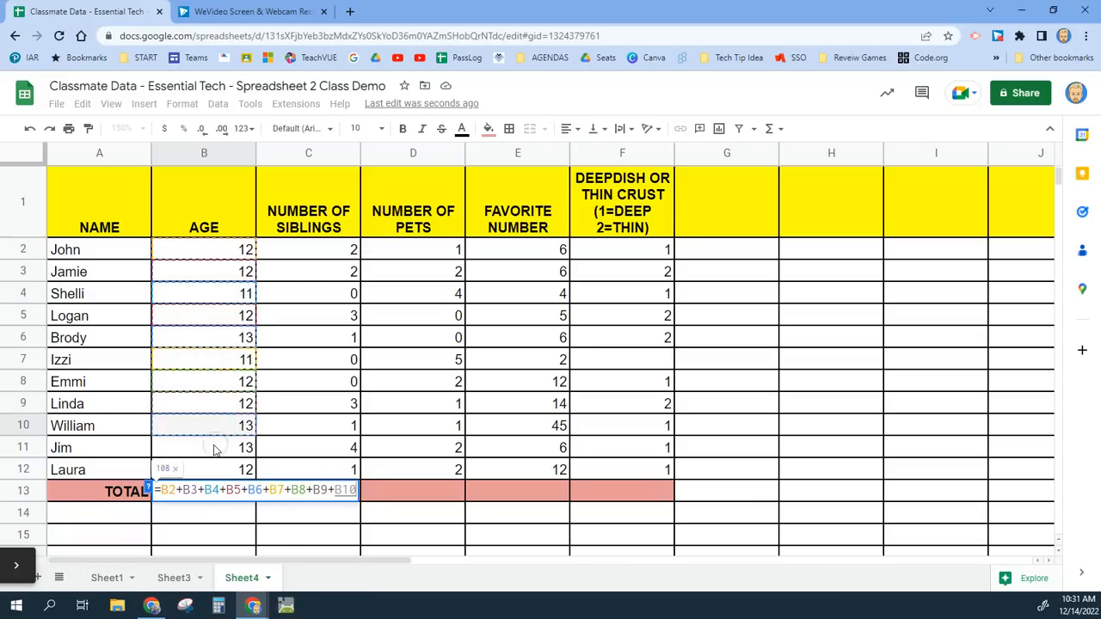
{"action": "type", "text": "+"}
{"action": "left_click", "coordinate": [215, 448]}
{"action": "type", "text": "+"}
{"action": "left_click", "coordinate": [213, 469]}
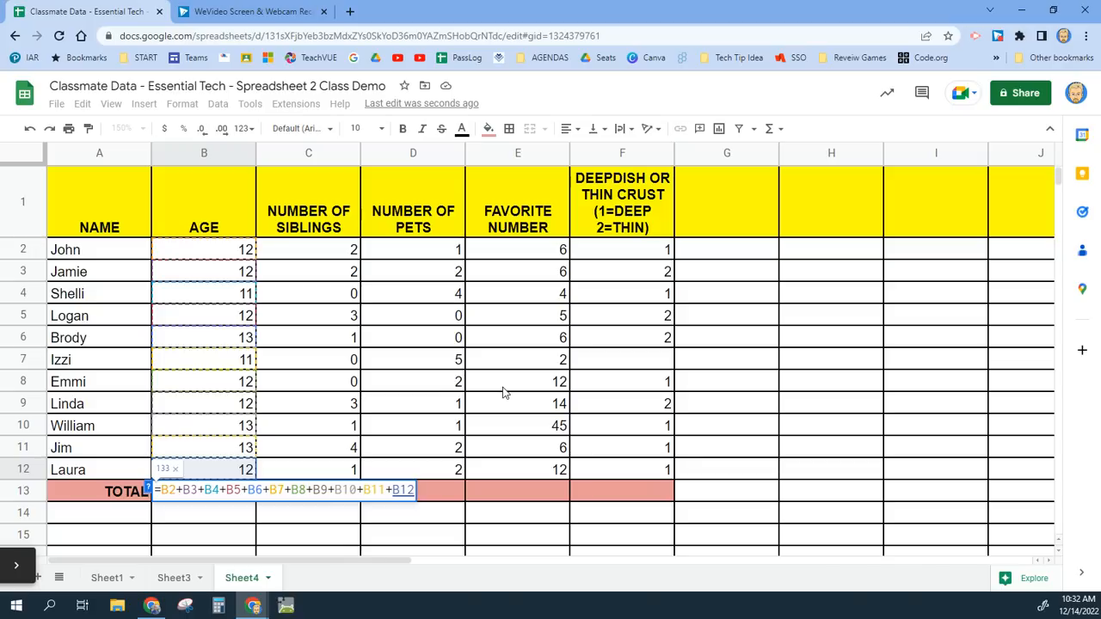
{"action": "key", "text": "Return"}
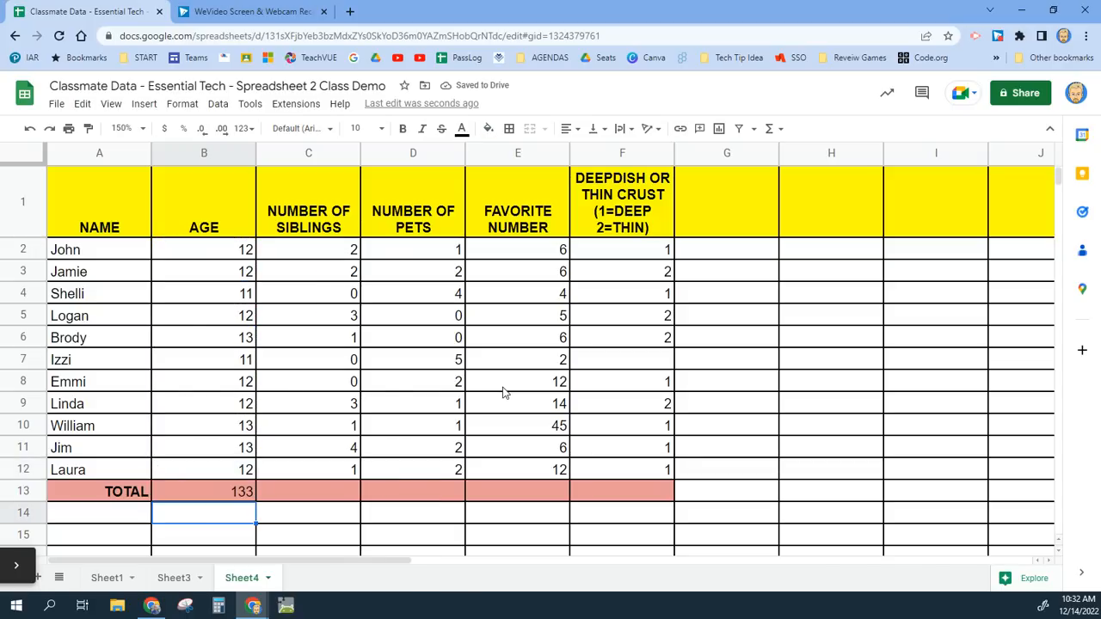
- Review the cell-by-cell addition formula behind the age total in B13
{"action": "left_click", "coordinate": [227, 497]}
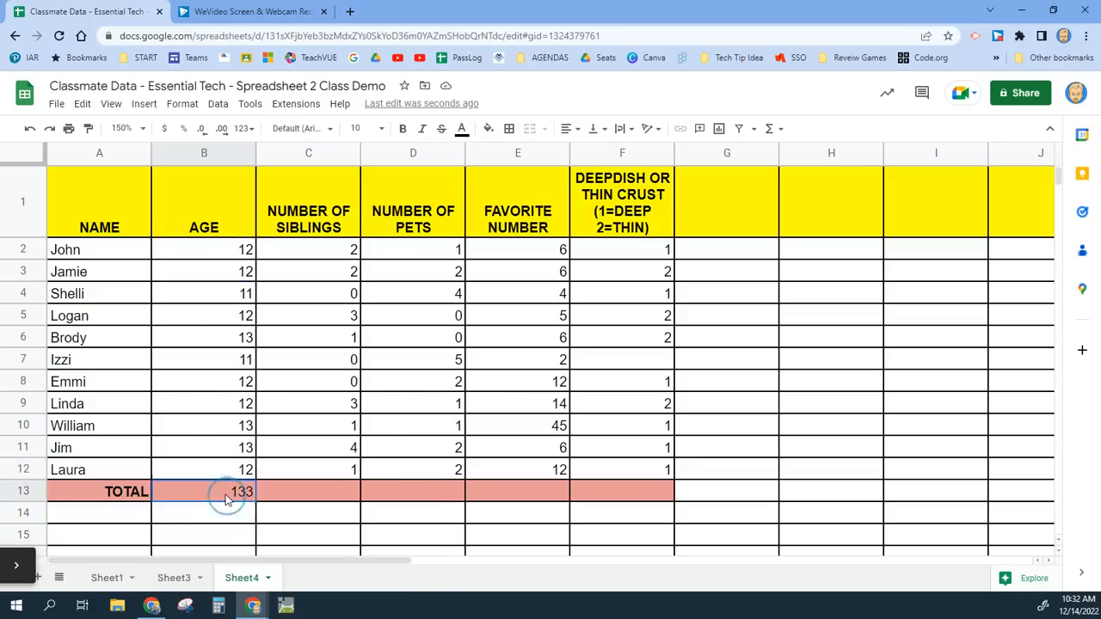
{"action": "double_click", "coordinate": [226, 497]}
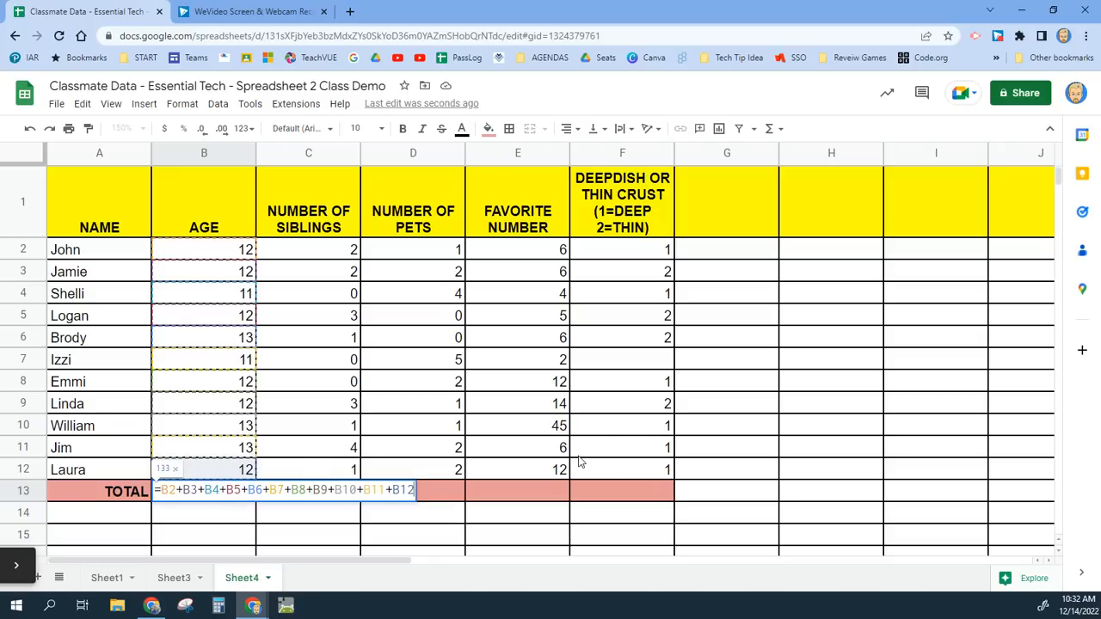
{"action": "key", "text": "Return"}
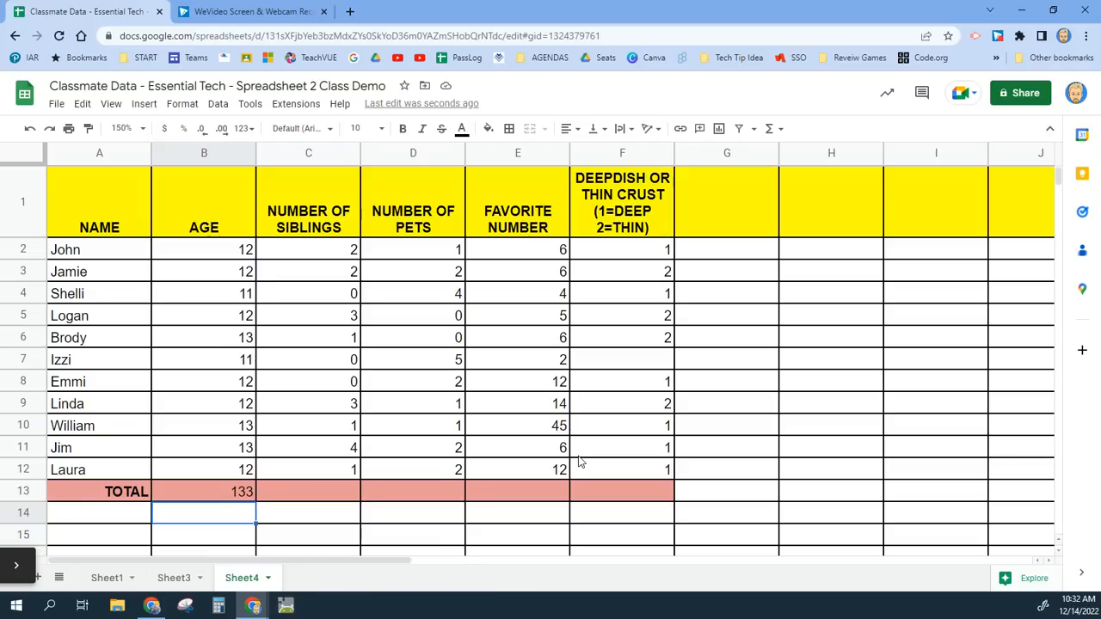
- Browse the available functions and function categories for cell C13 without inserting one
{"action": "left_click", "coordinate": [17, 569]}
{"action": "left_click", "coordinate": [317, 491]}
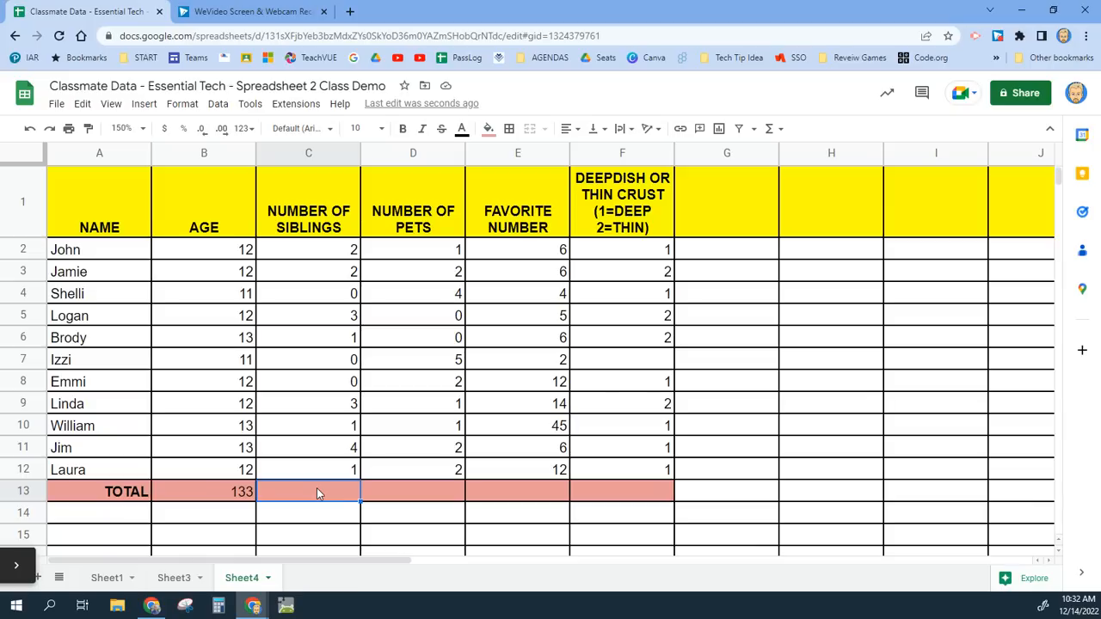
{"action": "left_click", "coordinate": [781, 132]}
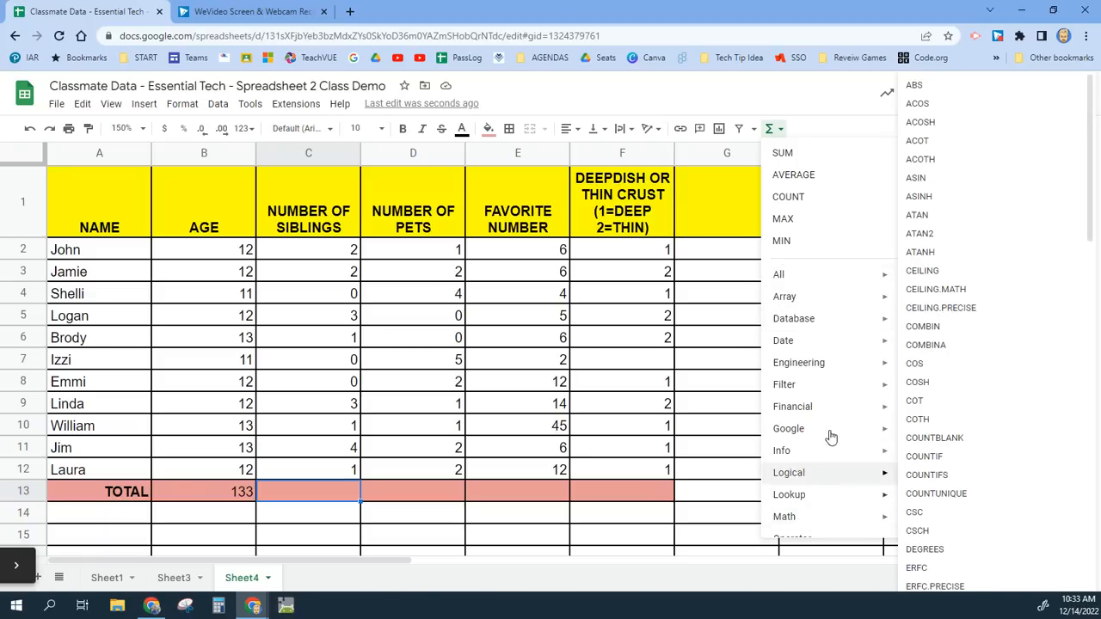
{"action": "scroll", "coordinate": [821, 478], "scroll_direction": "down", "scroll_amount": 2}
{"action": "scroll", "coordinate": [816, 479], "scroll_direction": "up", "scroll_amount": 3}
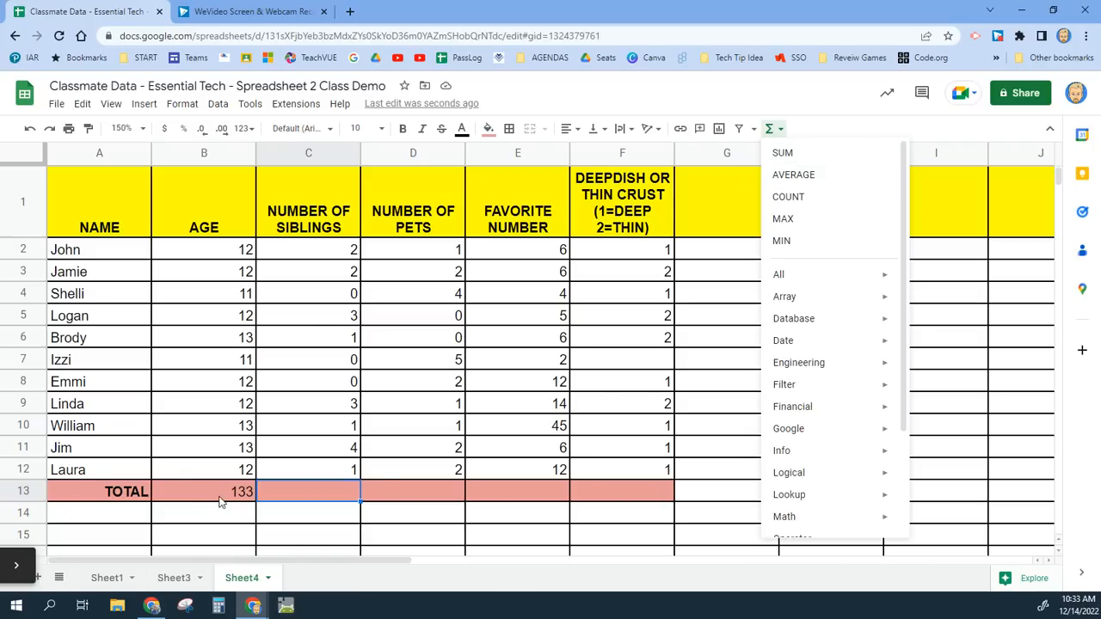
{"action": "left_click", "coordinate": [824, 138]}
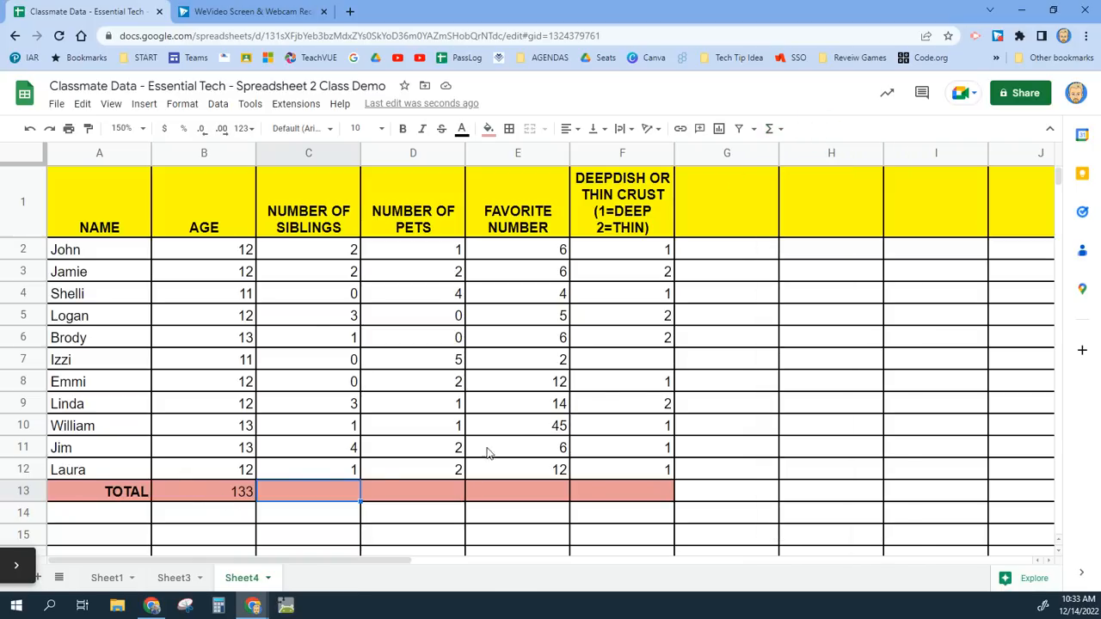
{"action": "left_click", "coordinate": [410, 521]}
{"action": "left_click", "coordinate": [328, 495]}
{"action": "left_click", "coordinate": [770, 129]}
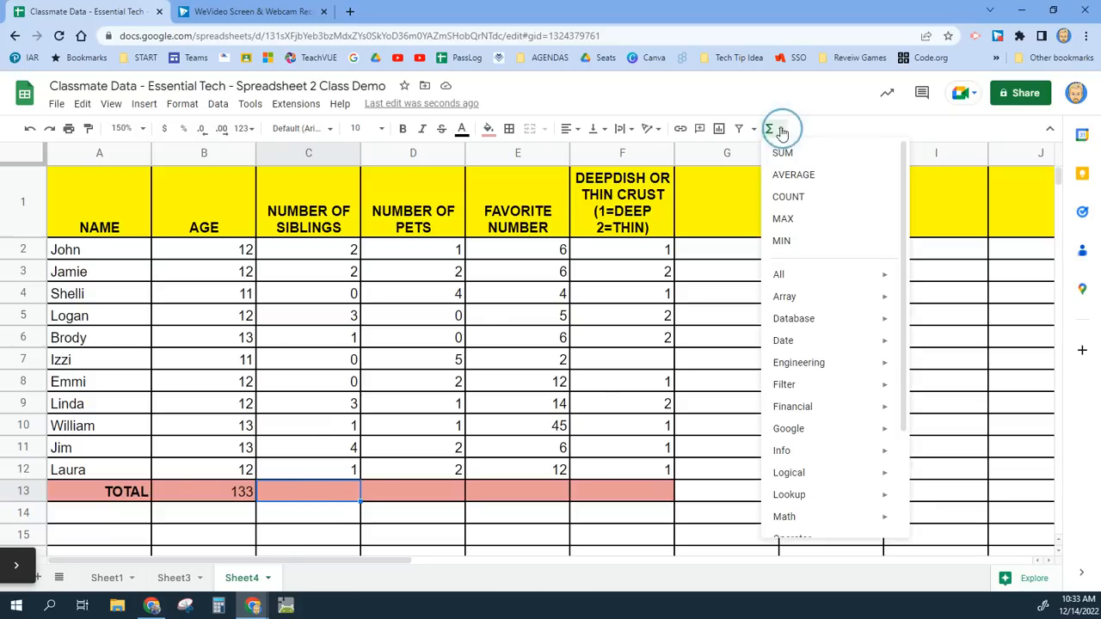
{"action": "left_click", "coordinate": [812, 157]}
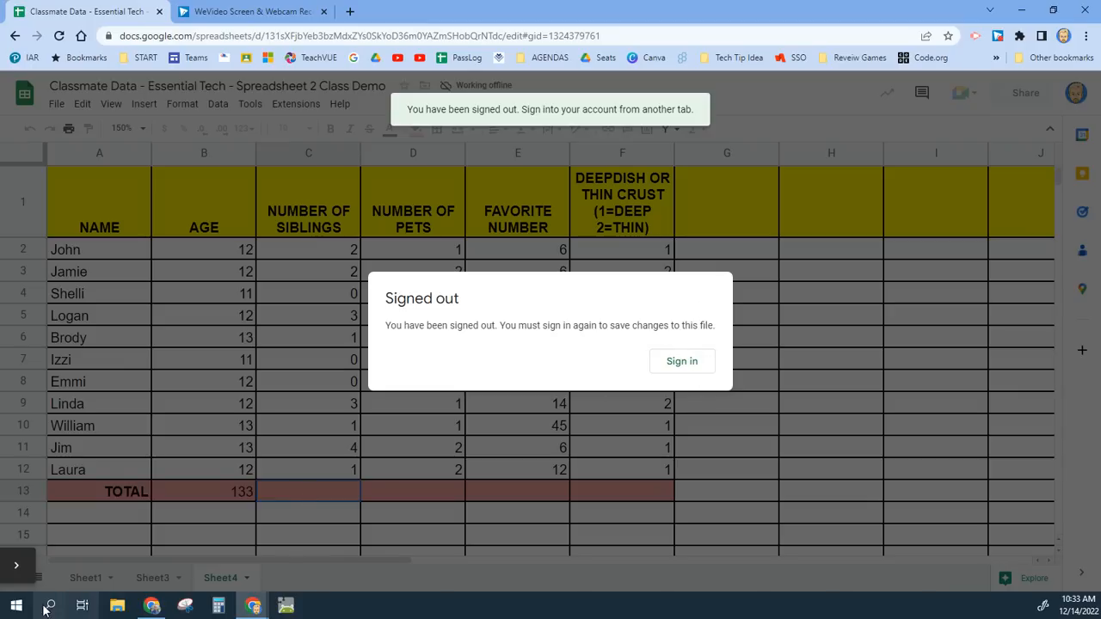
{"action": "left_click", "coordinate": [15, 565]}
{"action": "left_click", "coordinate": [41, 565]}
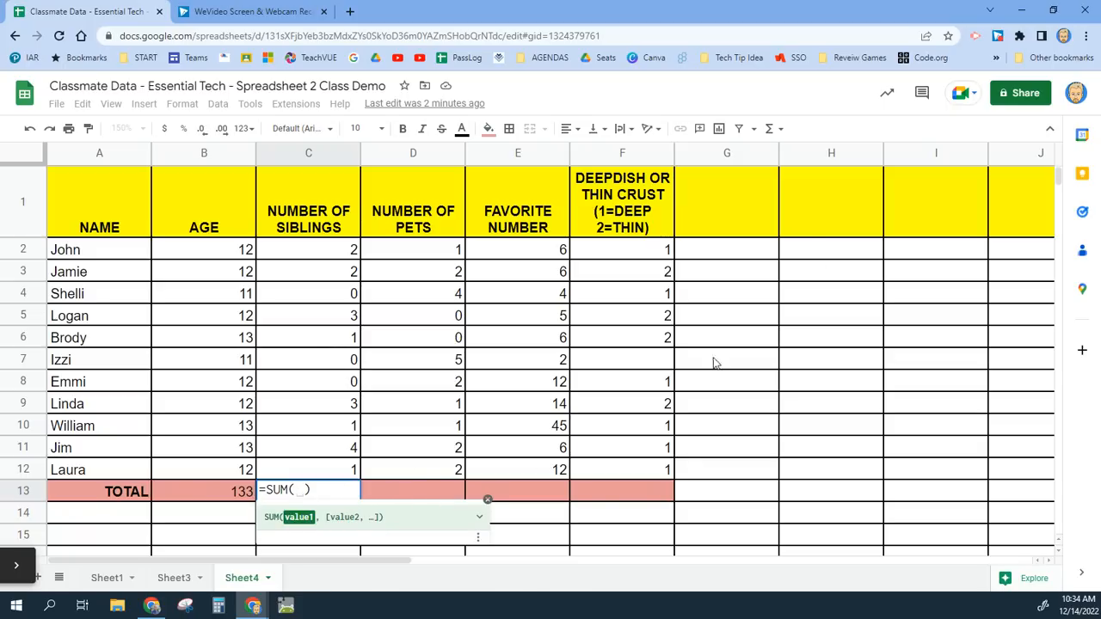
{"action": "left_click", "coordinate": [487, 501]}
{"action": "left_click", "coordinate": [418, 514]}
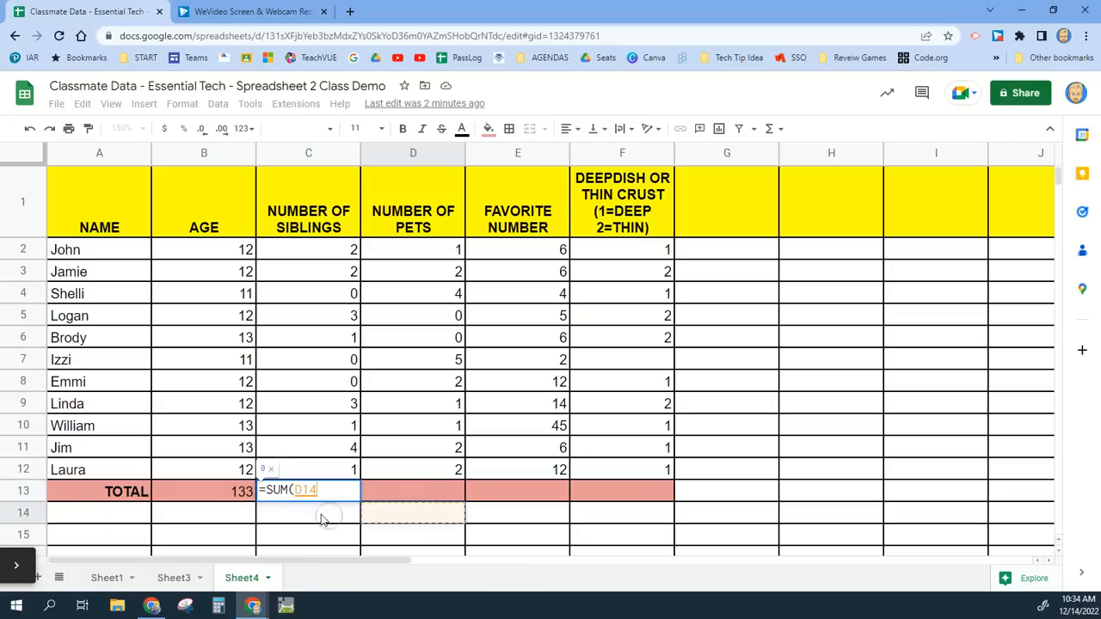
{"action": "left_click", "coordinate": [328, 532]}
{"action": "key", "text": "Return"}
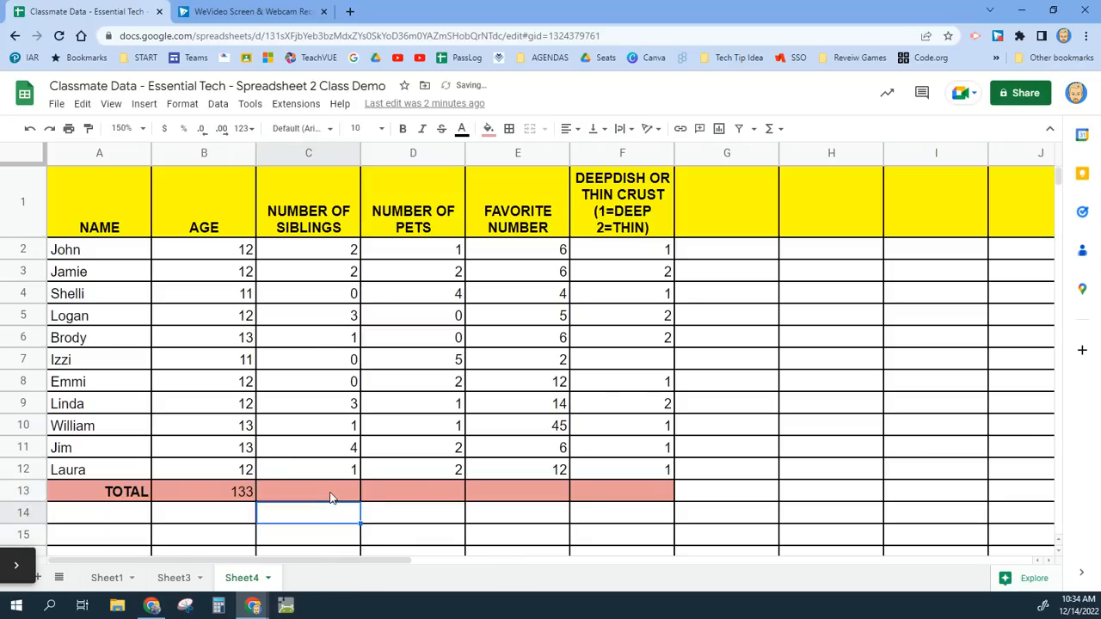
{"action": "left_click", "coordinate": [332, 497]}
{"action": "key", "text": "Delete"}
{"action": "left_click", "coordinate": [400, 538]}
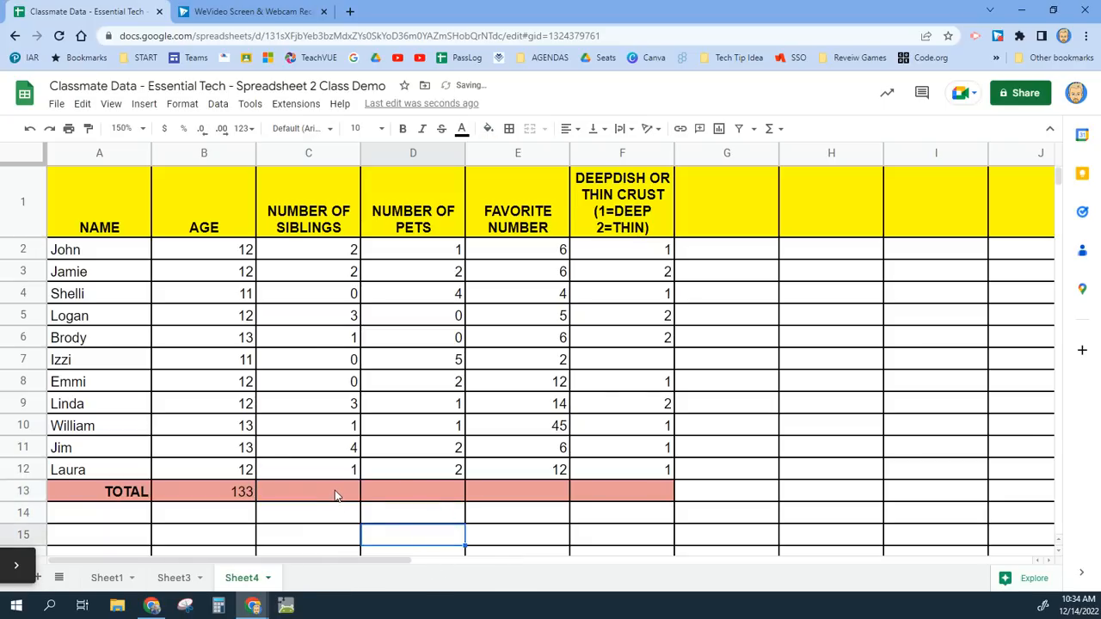
- Total the number of siblings in C13 with the SUM function over C2:C12
{"action": "left_click", "coordinate": [338, 492]}
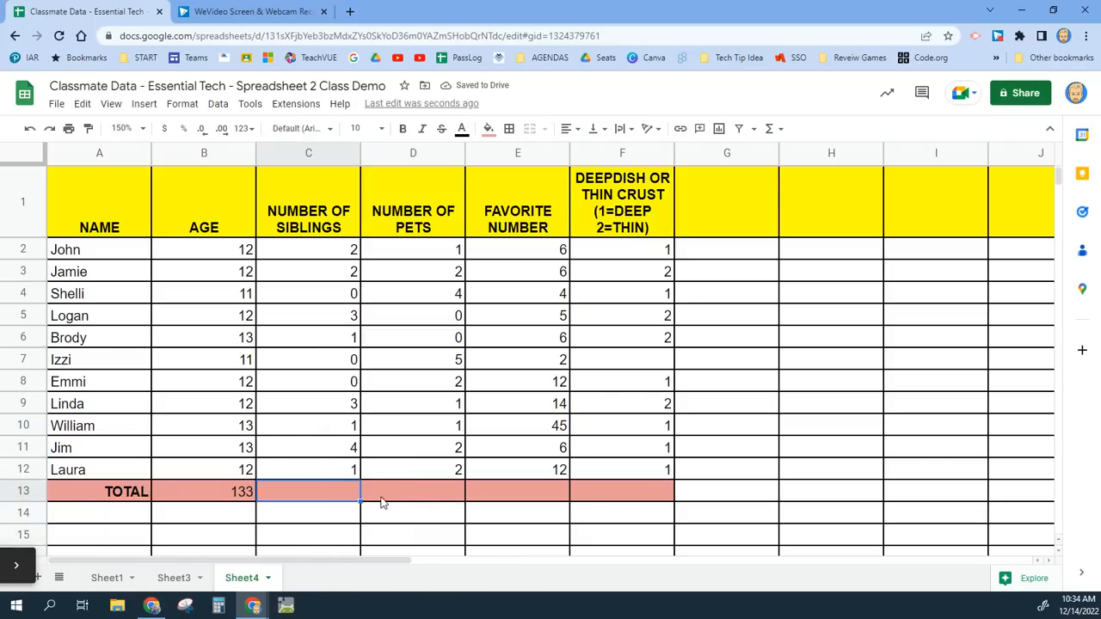
{"action": "left_click", "coordinate": [781, 131]}
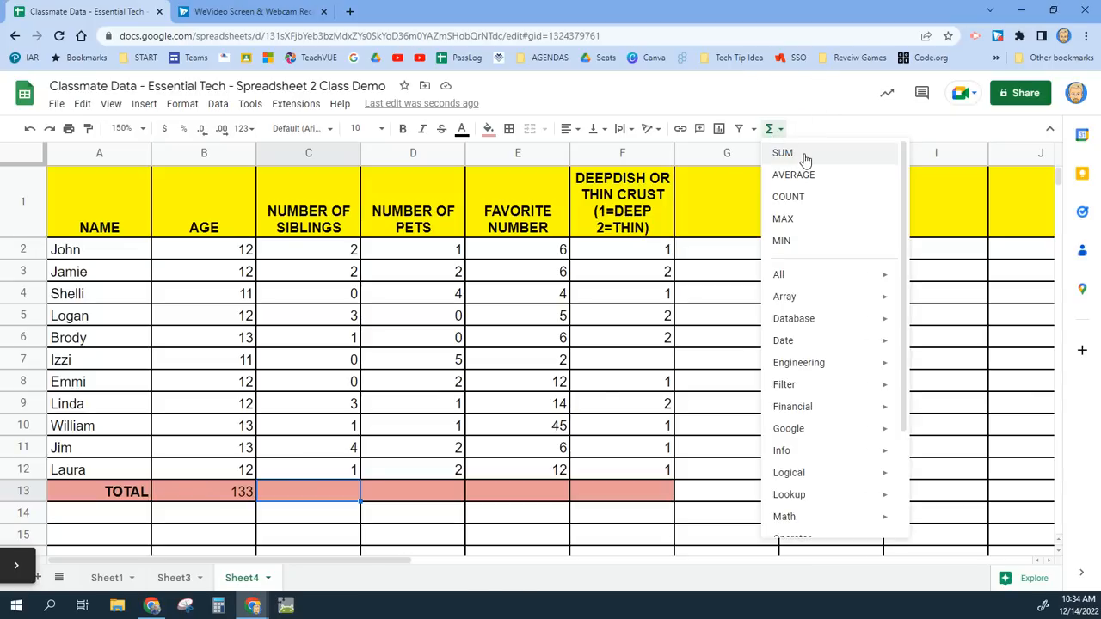
{"action": "left_click", "coordinate": [803, 156]}
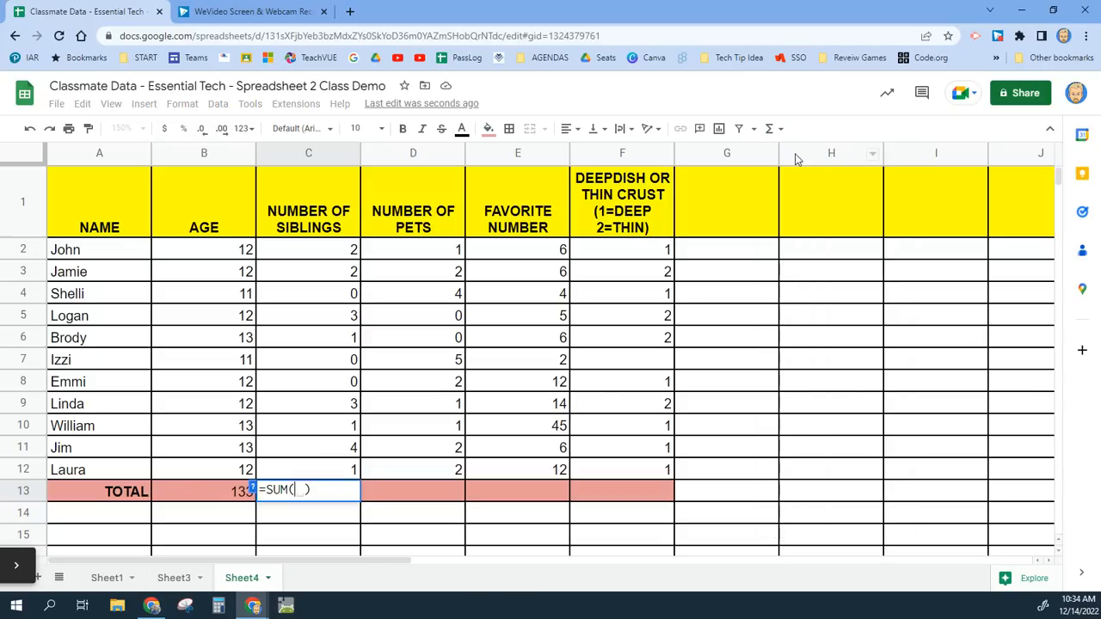
{"action": "left_click", "coordinate": [315, 257]}
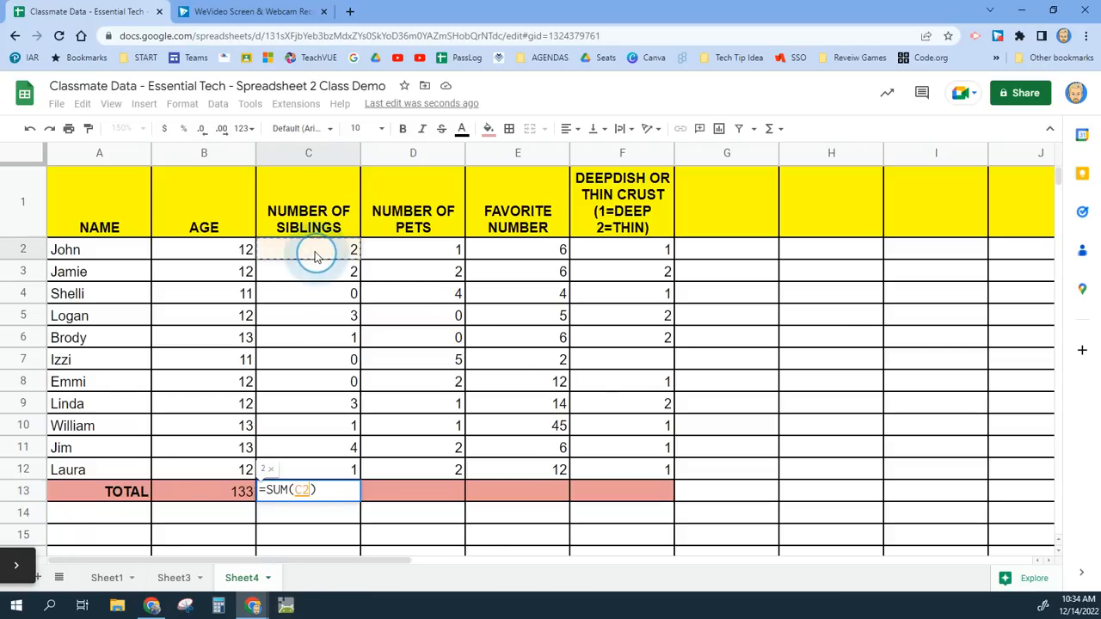
{"action": "left_click_drag", "start_coordinate": [315, 257], "coordinate": [316, 471]}
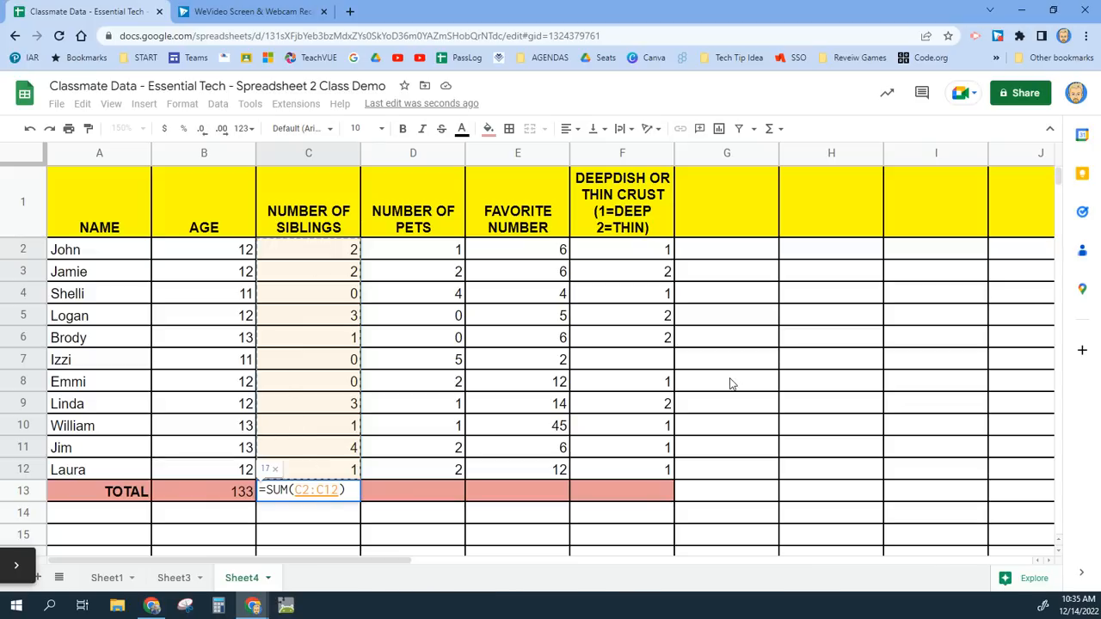
{"action": "key", "text": "Return"}
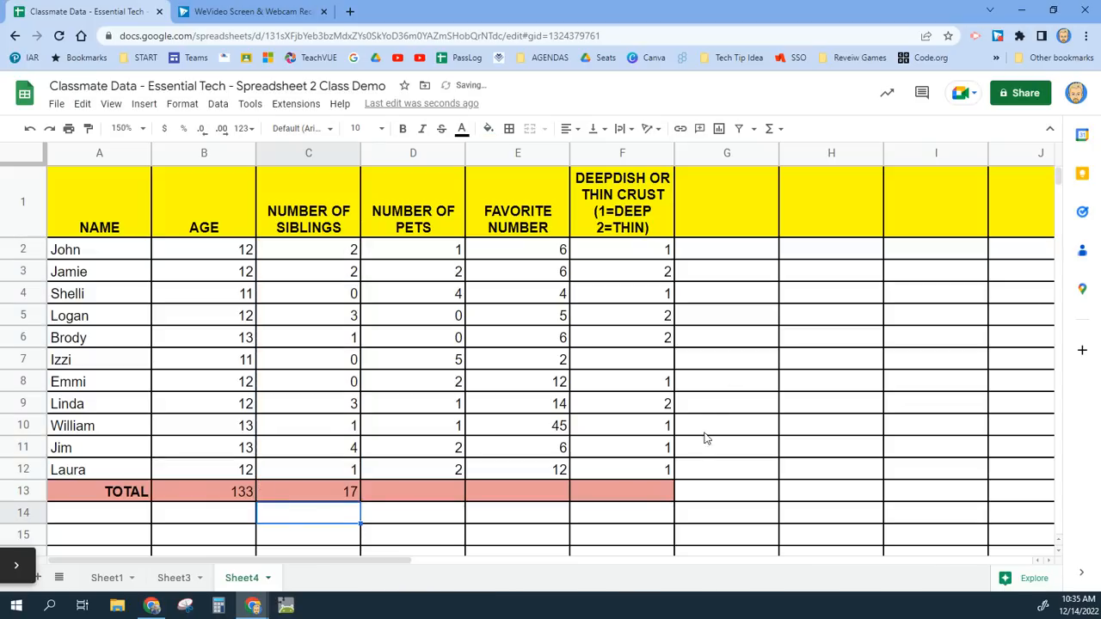
- Compare the cell-by-cell addition formula in B13 with the SUM range formula in C13
{"action": "double_click", "coordinate": [242, 495]}
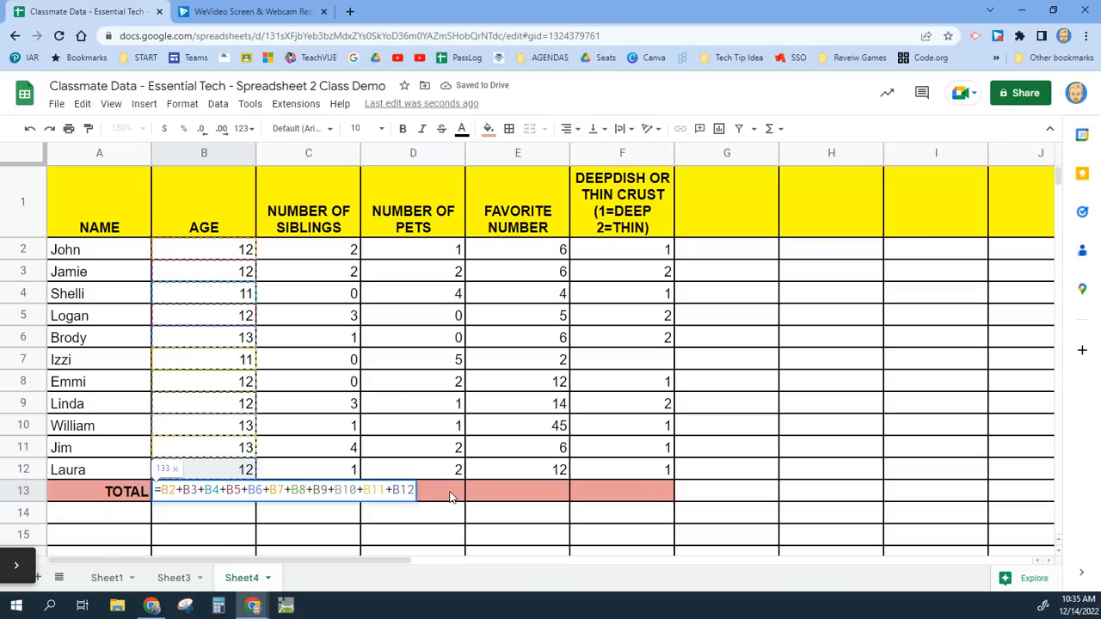
{"action": "key", "text": "Return"}
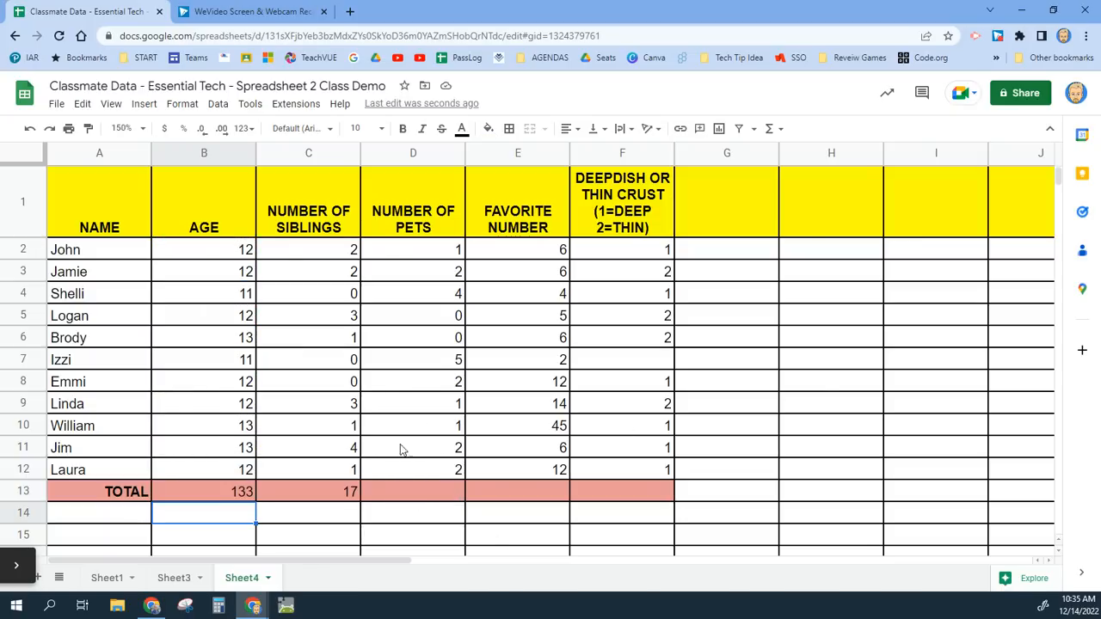
{"action": "left_click", "coordinate": [323, 497]}
{"action": "double_click", "coordinate": [323, 497]}
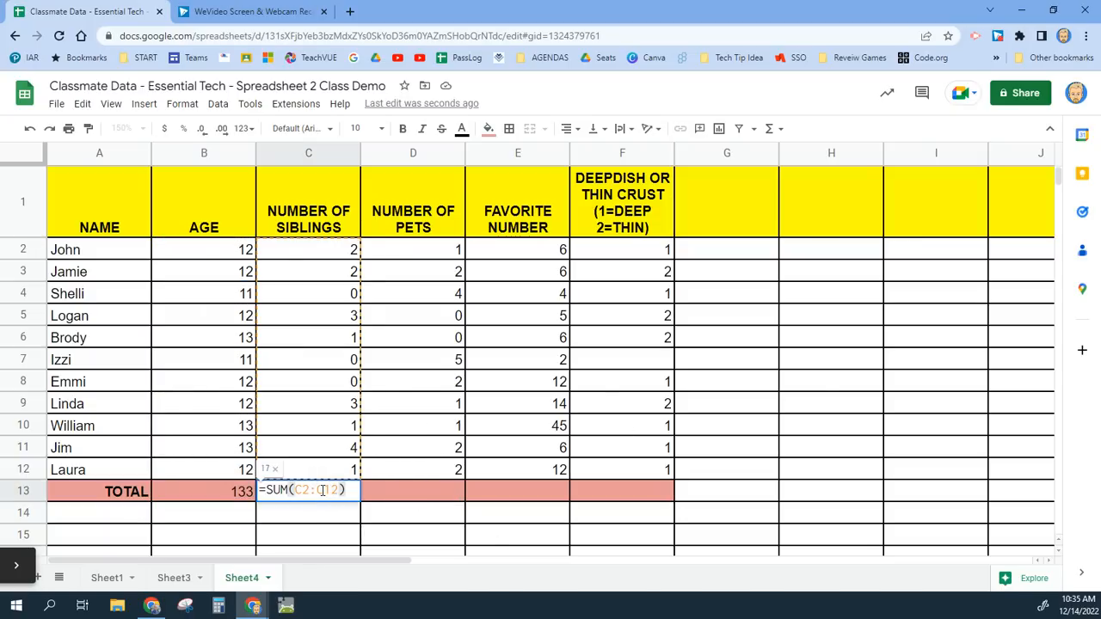
{"action": "key", "text": "Return"}
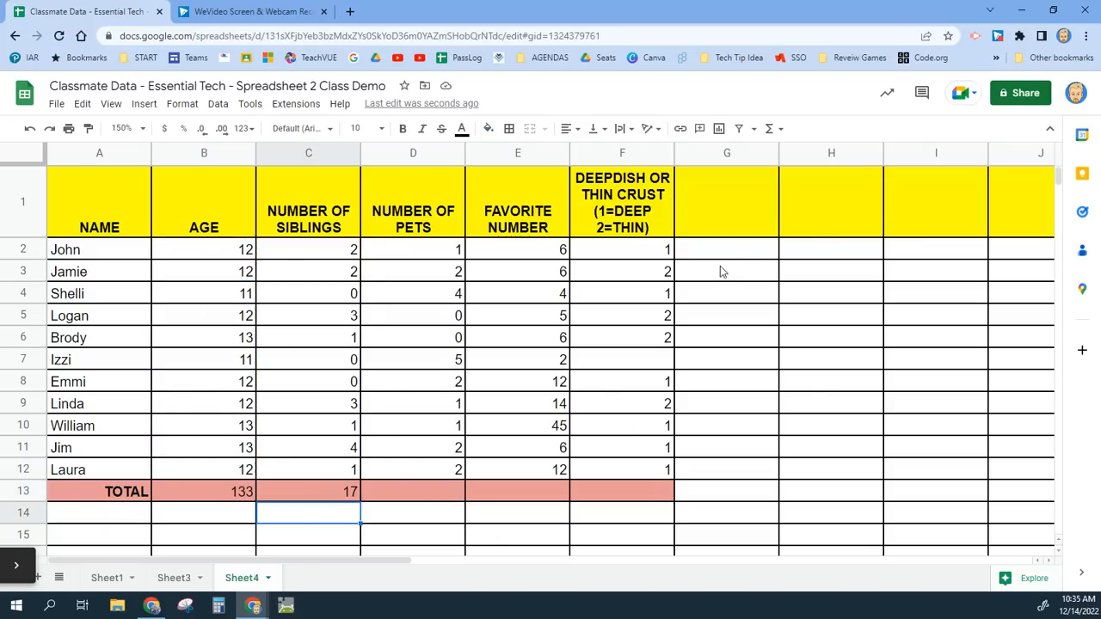
- Total the number of pets in D13 with the SUM function over D2:D12
{"action": "left_click", "coordinate": [436, 497]}
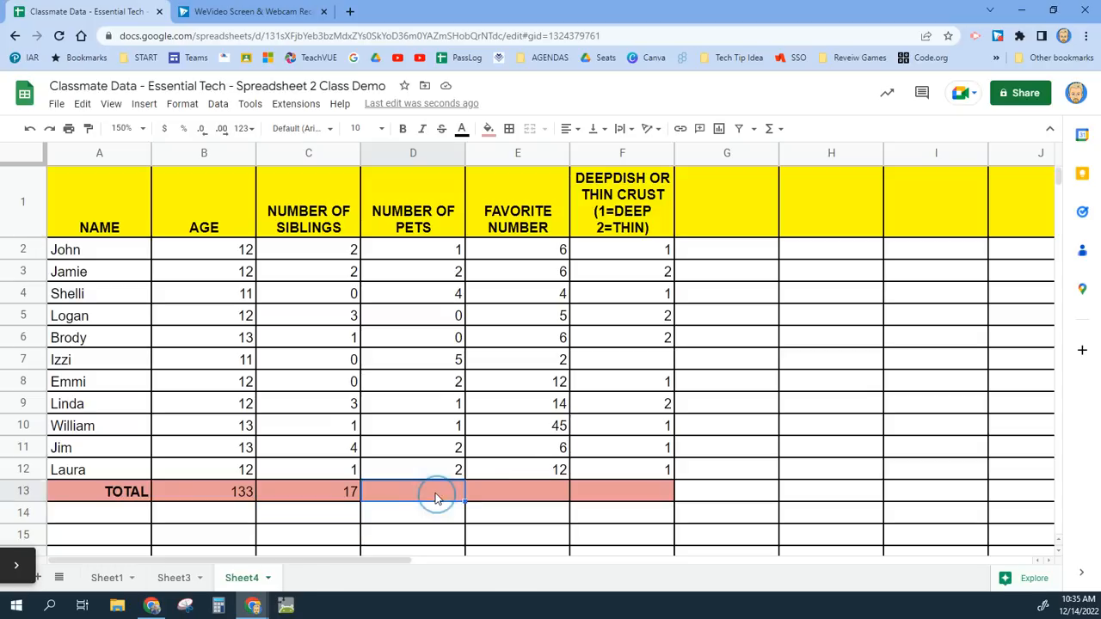
{"action": "left_click", "coordinate": [782, 131]}
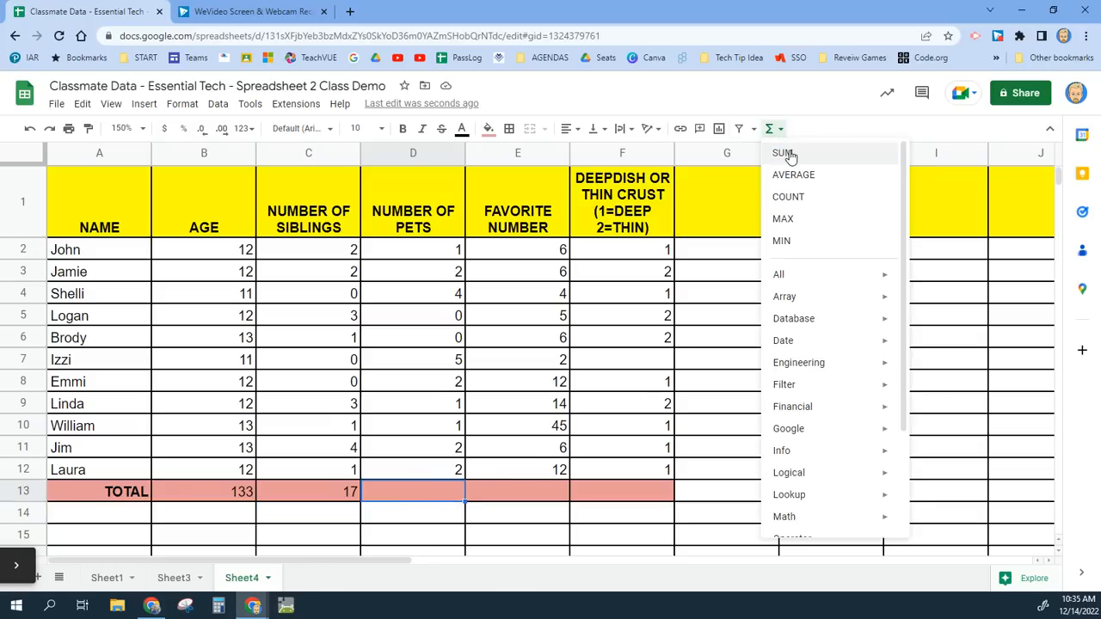
{"action": "left_click", "coordinate": [784, 153]}
{"action": "left_click_drag", "start_coordinate": [450, 250], "coordinate": [453, 480]}
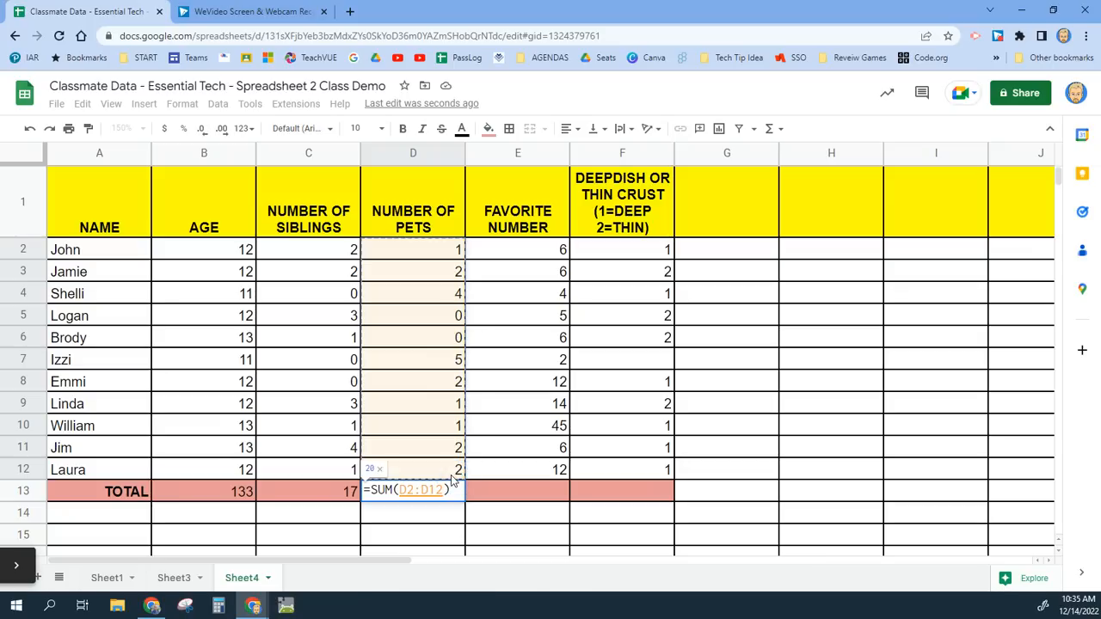
{"action": "key", "text": "Return"}
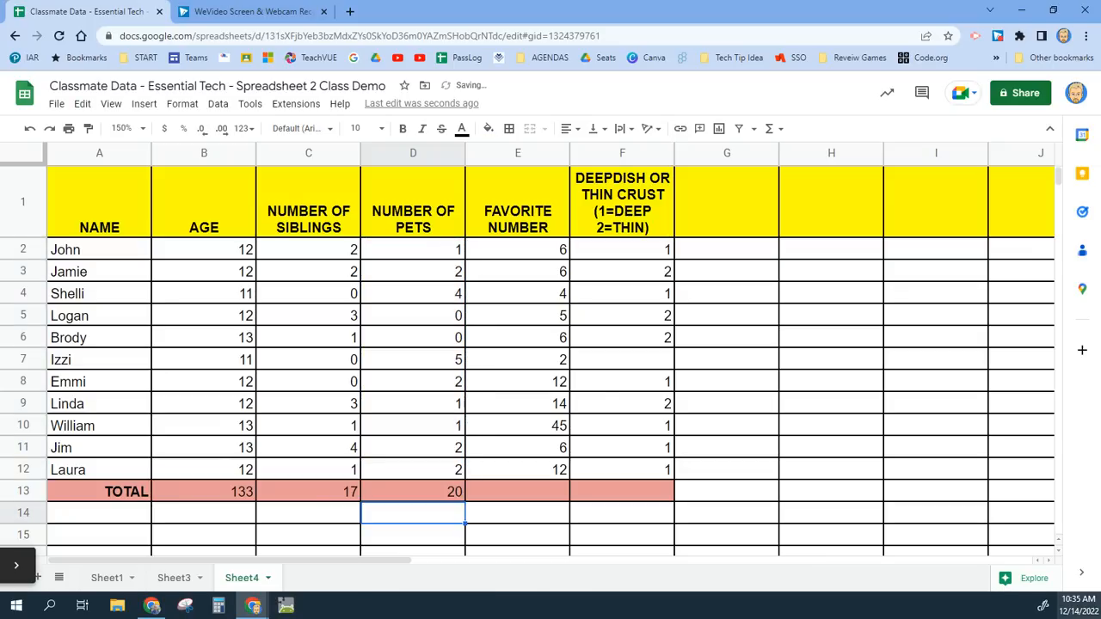
- Total the favorite numbers in E13 with the SUM function over E2:E12
{"action": "left_click", "coordinate": [519, 494]}
{"action": "left_click", "coordinate": [781, 130]}
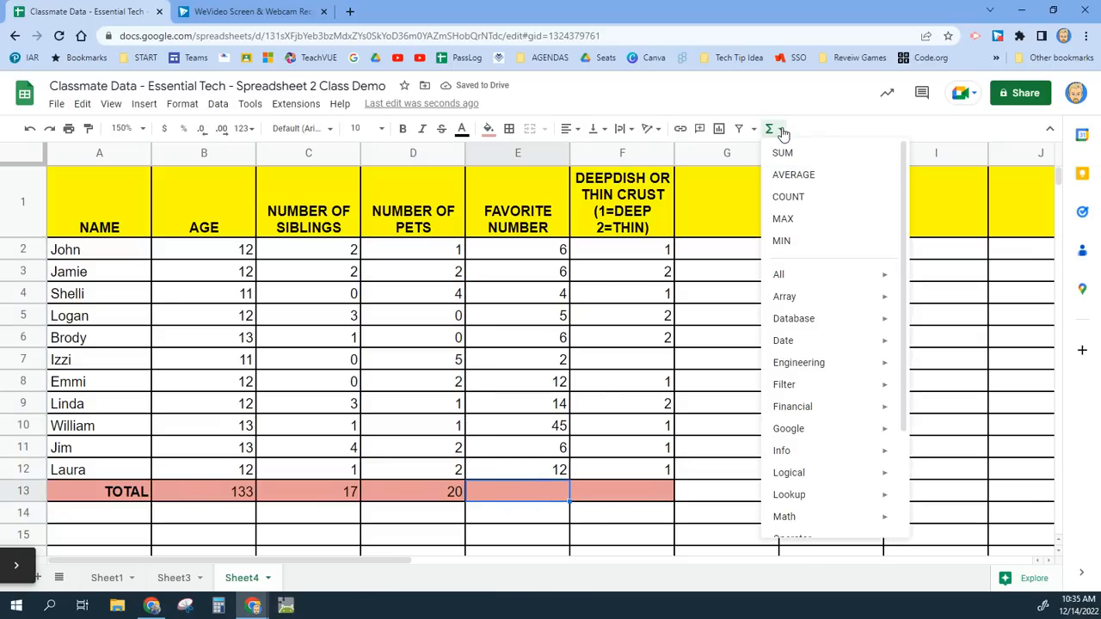
{"action": "left_click", "coordinate": [782, 152]}
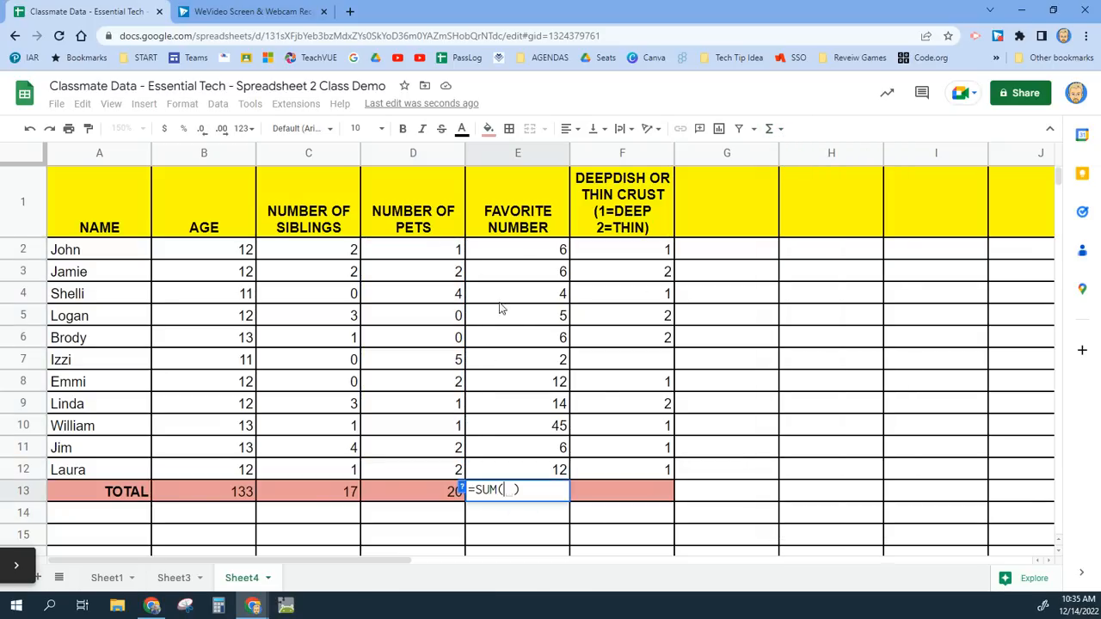
{"action": "left_click", "coordinate": [525, 256]}
{"action": "left_click_drag", "start_coordinate": [525, 257], "coordinate": [535, 467]}
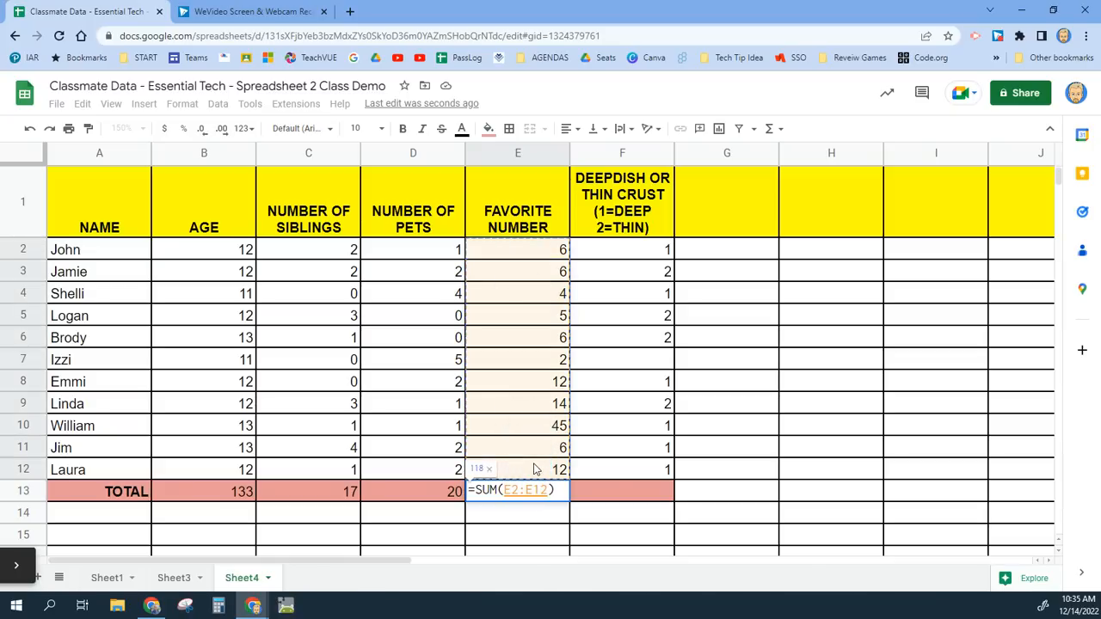
{"action": "key", "text": "Return"}
- Total the deep dish or thin crust column in F13 with the SUM function over F2:F12
{"action": "left_click", "coordinate": [619, 496]}
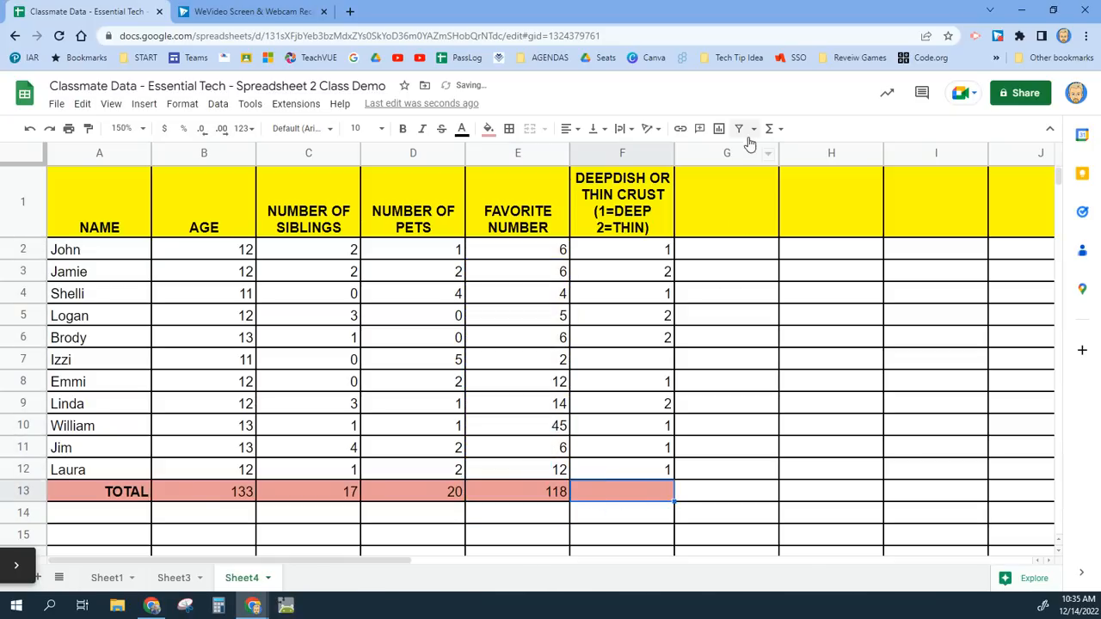
{"action": "left_click", "coordinate": [782, 131]}
{"action": "left_click", "coordinate": [784, 154]}
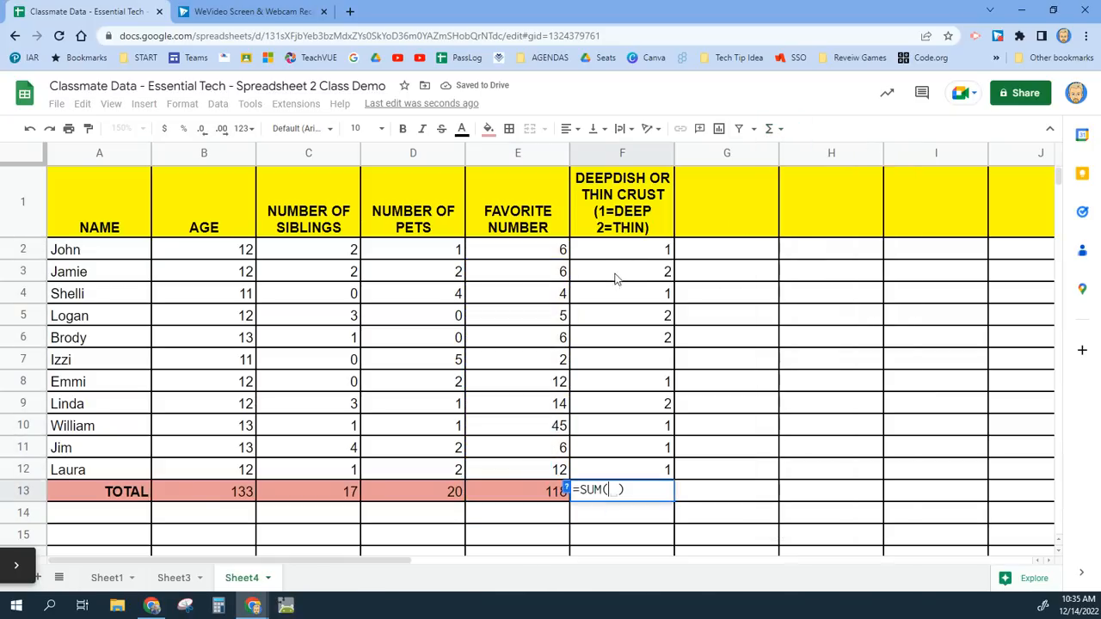
{"action": "left_click_drag", "start_coordinate": [634, 255], "coordinate": [629, 467]}
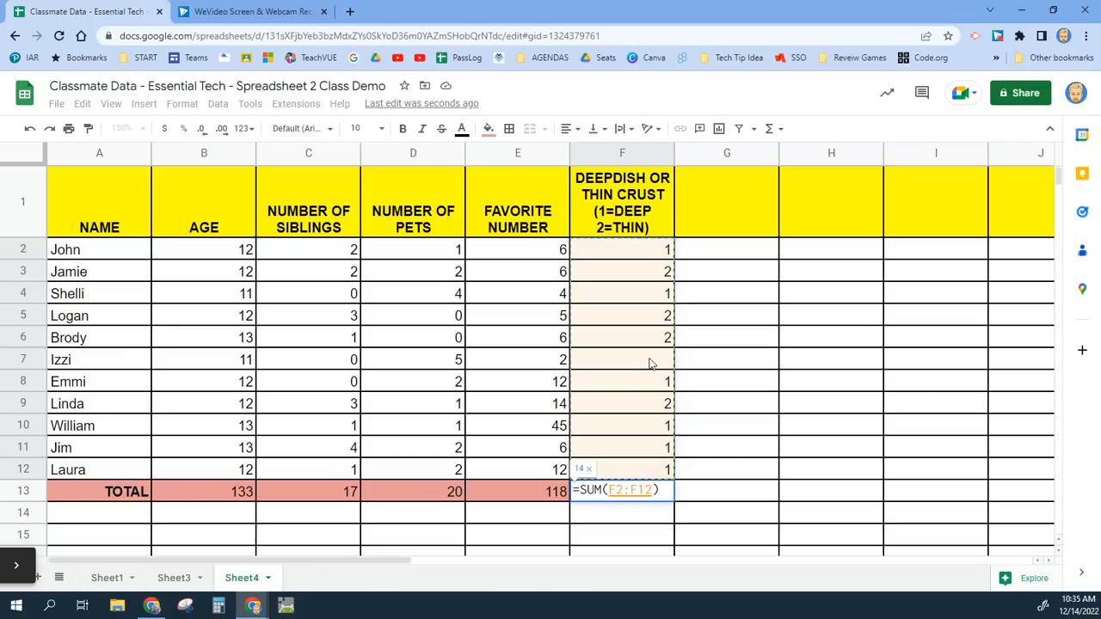
{"action": "key", "text": "Return"}
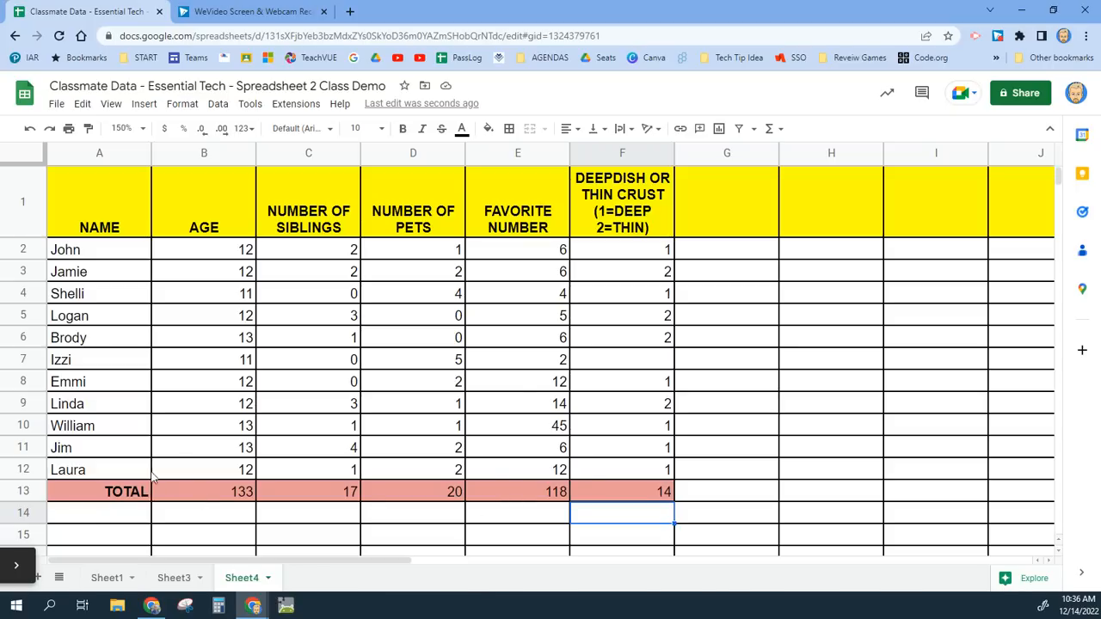
- Enter the row labels AVERAGE, HIGH and LOW in cells A14 to A16 below TOTAL
{"action": "left_click", "coordinate": [123, 517]}
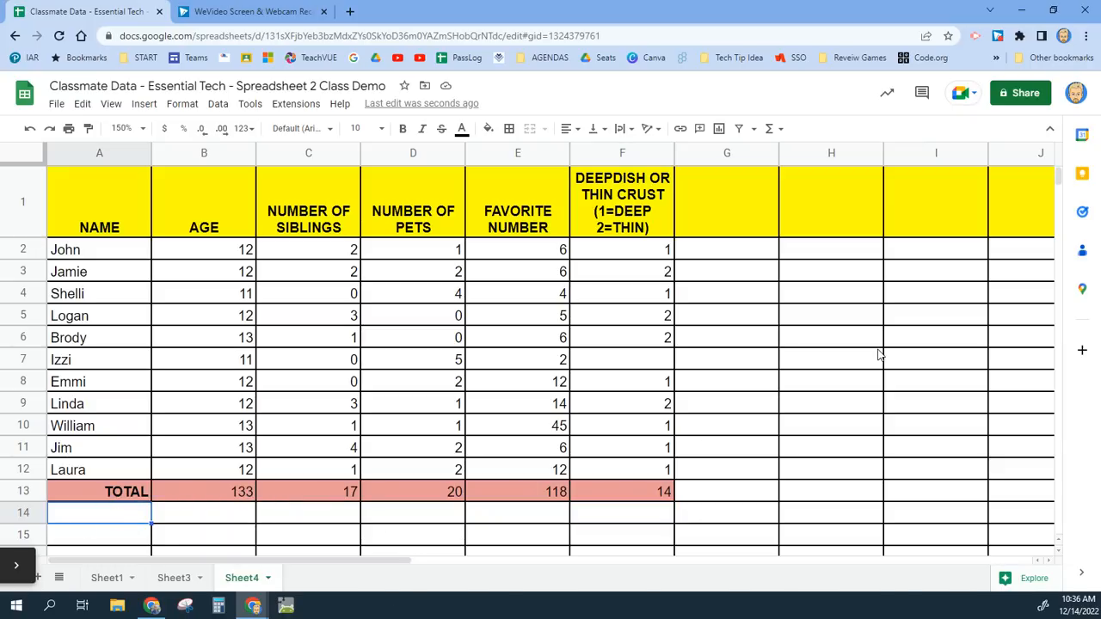
{"action": "type", "text": "AVERAGE"}
{"action": "key", "text": "Return"}
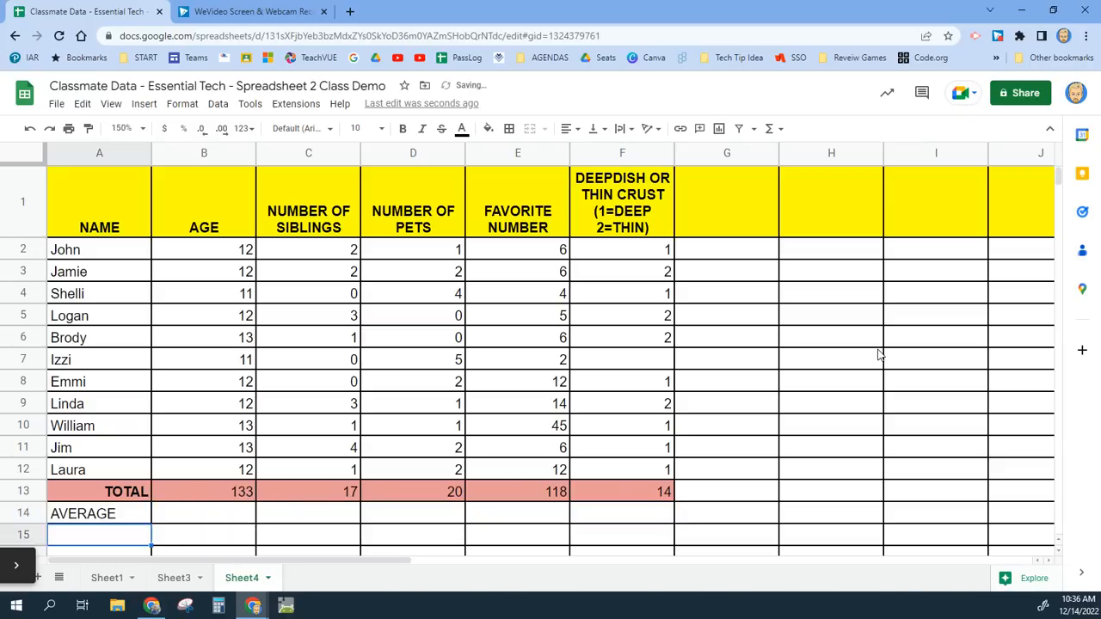
{"action": "type", "text": "HIGH"}
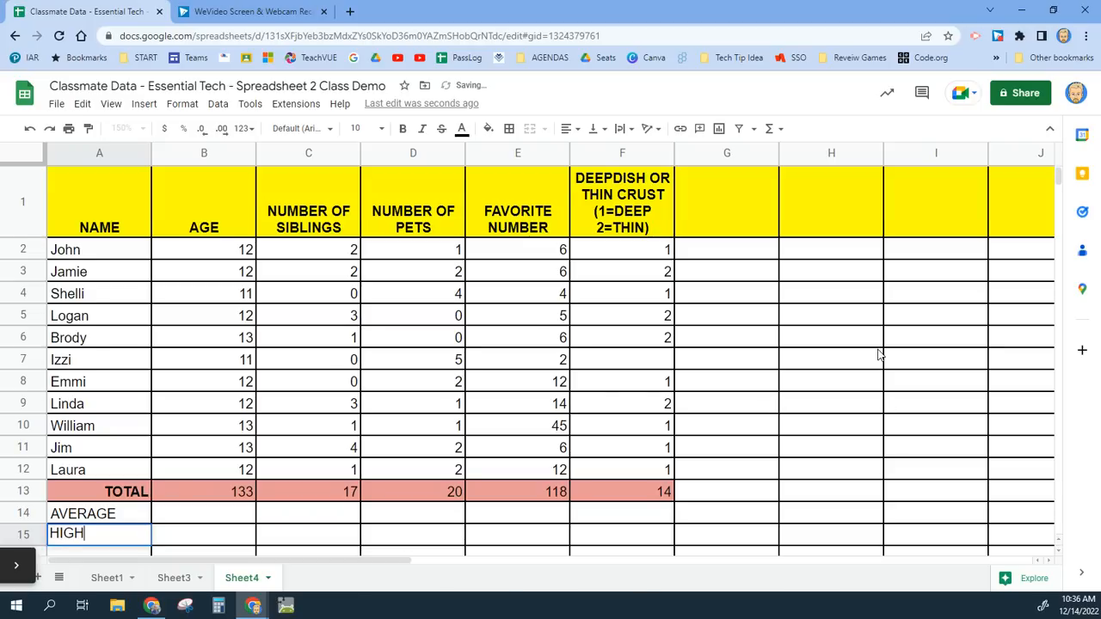
{"action": "key", "text": "Return"}
{"action": "type", "text": "LOG"}
{"action": "key", "text": "BackSpace"}
{"action": "key", "text": "BackSpace"}
{"action": "type", "text": "W"}
{"action": "key", "text": "Return"}
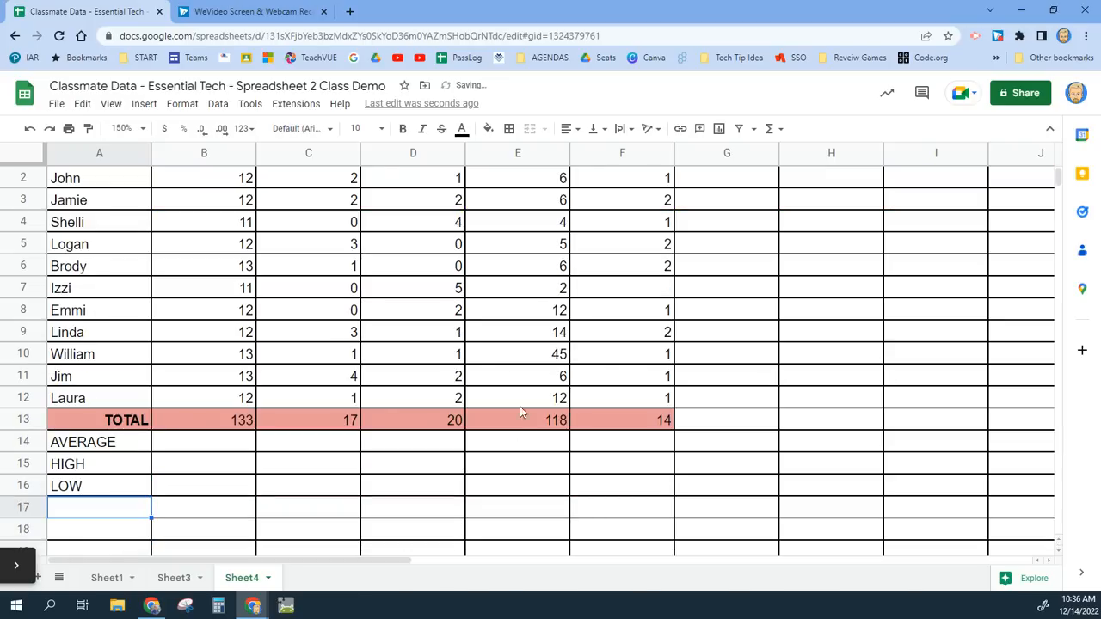
- Make the AVERAGE, HIGH and LOW labels in A14:A16 bold and right-aligned
{"action": "left_click_drag", "start_coordinate": [120, 446], "coordinate": [118, 488]}
{"action": "left_click", "coordinate": [403, 128]}
{"action": "left_click", "coordinate": [571, 128]}
{"action": "left_click", "coordinate": [600, 154]}
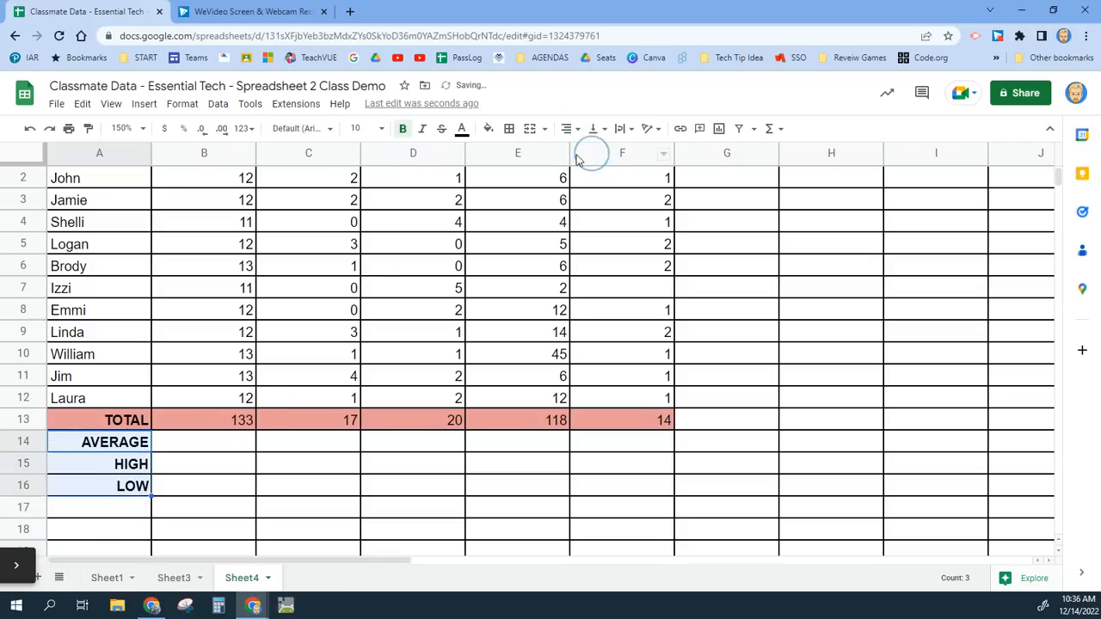
- Fill the AVERAGE, HIGH and LOW rows, A14:F16, with the same light red as the TOTAL row
{"action": "left_click", "coordinate": [81, 444]}
{"action": "left_click_drag", "start_coordinate": [88, 444], "coordinate": [641, 488]}
{"action": "left_click", "coordinate": [488, 128]}
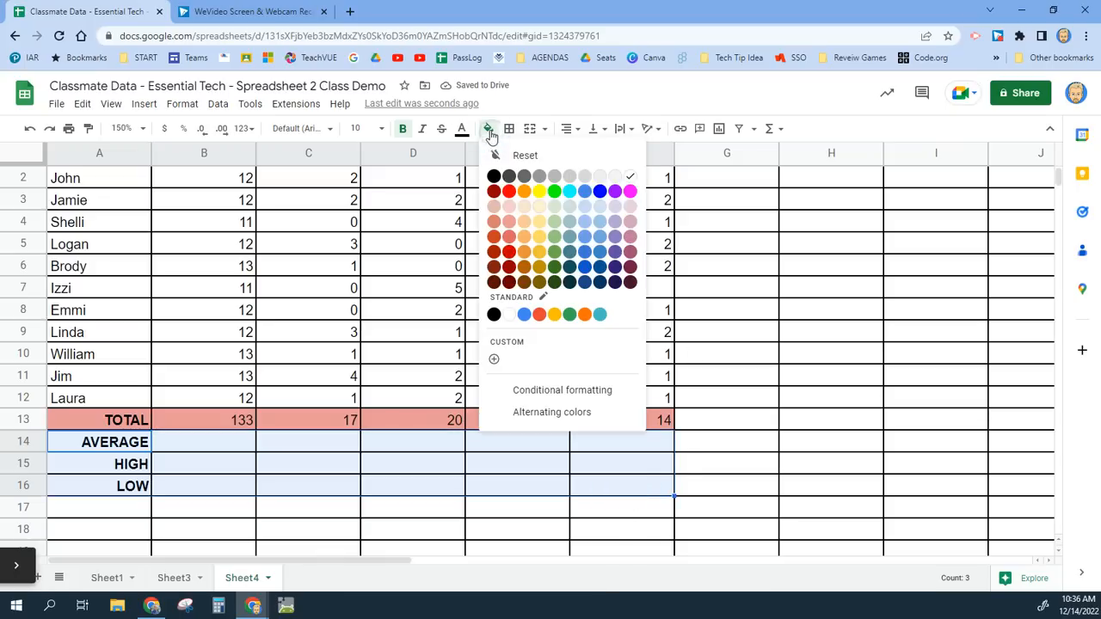
{"action": "left_click", "coordinate": [508, 224]}
{"action": "left_click", "coordinate": [709, 422]}
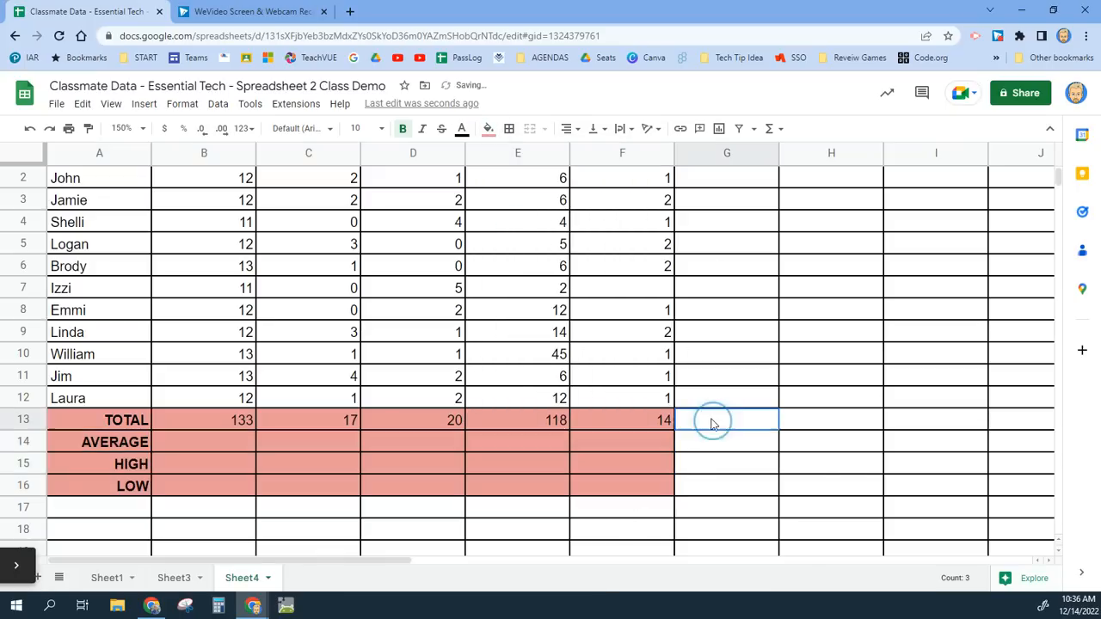
- Select the AVERAGE cell for age, B14, and hide the header menus to make more room for the sheet
{"action": "left_click", "coordinate": [206, 442]}
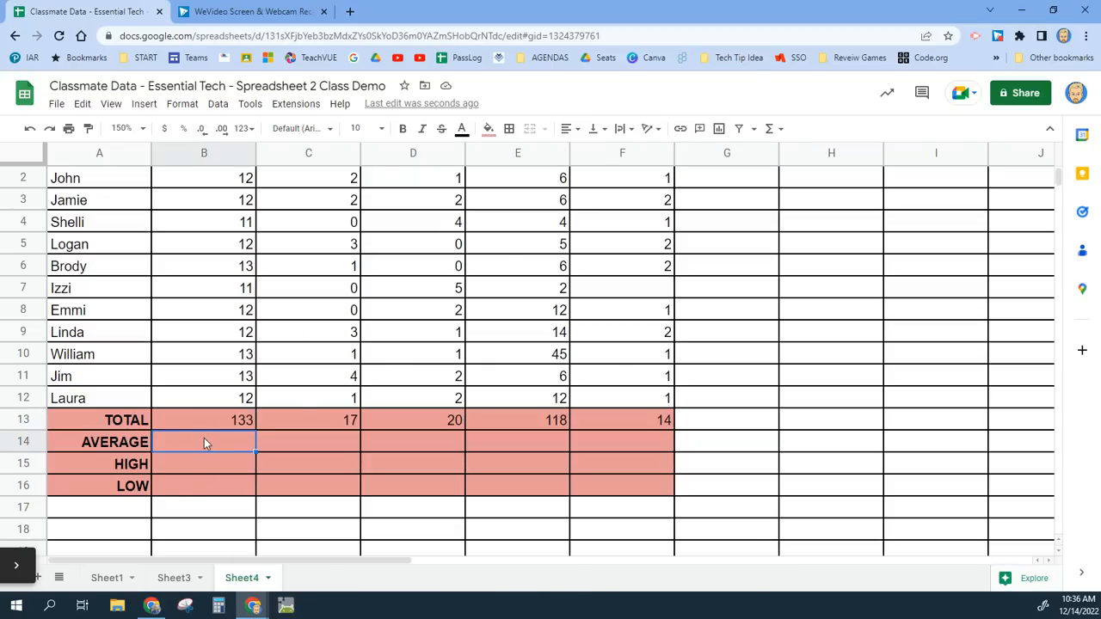
{"action": "scroll", "coordinate": [558, 357], "scroll_direction": "up", "scroll_amount": 2}
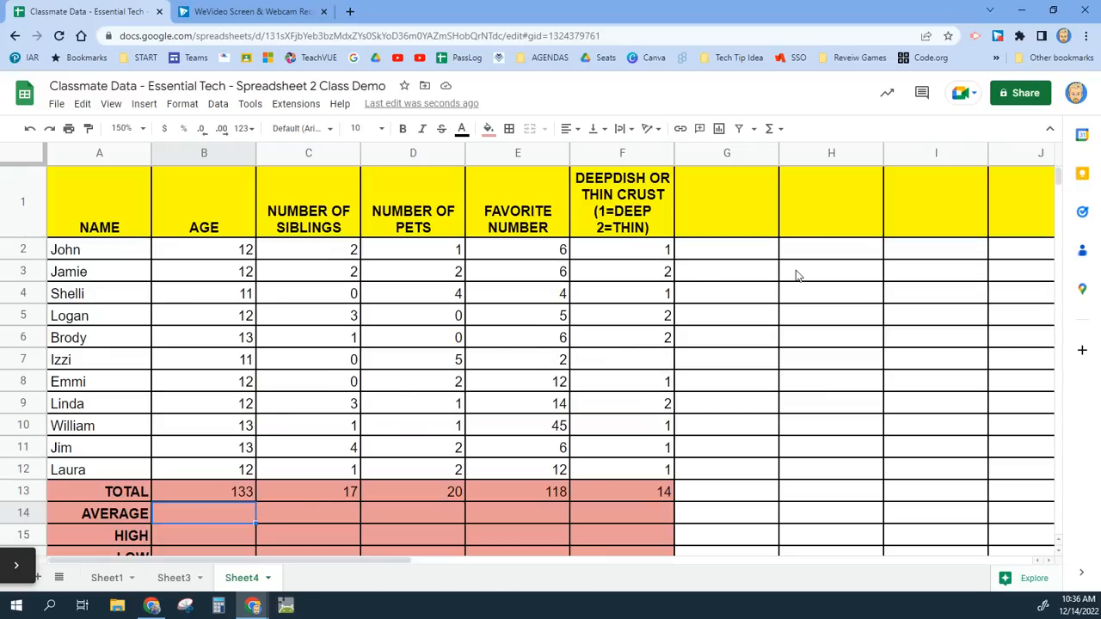
{"action": "left_click", "coordinate": [1047, 129]}
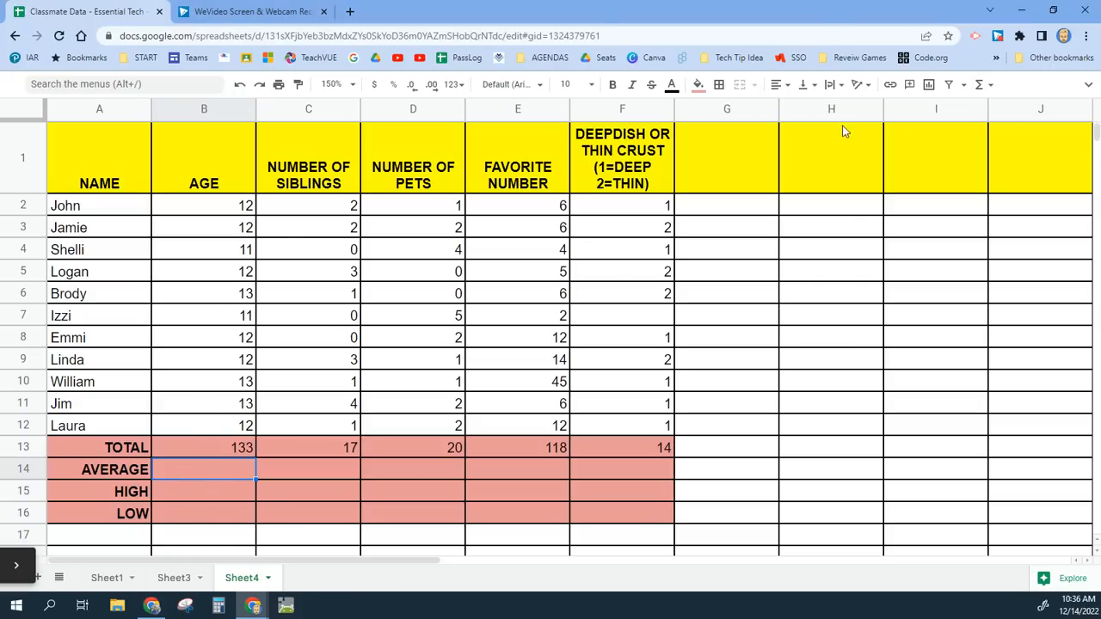
- Average the ages in B14 with the AVERAGE function over B2:B12 and reject the suggested autofill
{"action": "left_click", "coordinate": [992, 86]}
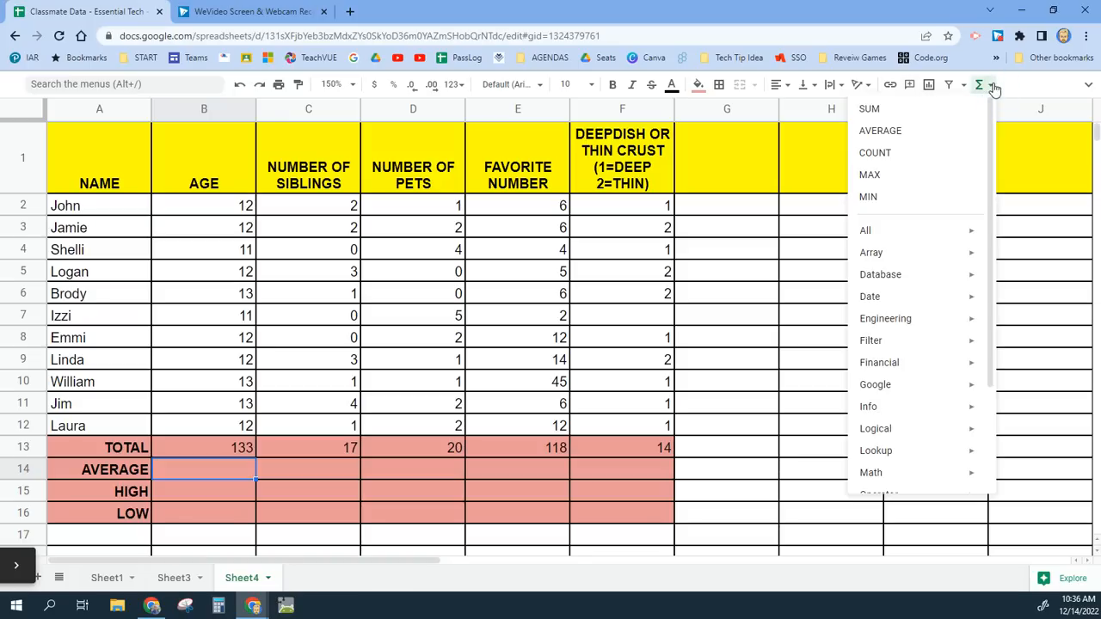
{"action": "left_click", "coordinate": [885, 133]}
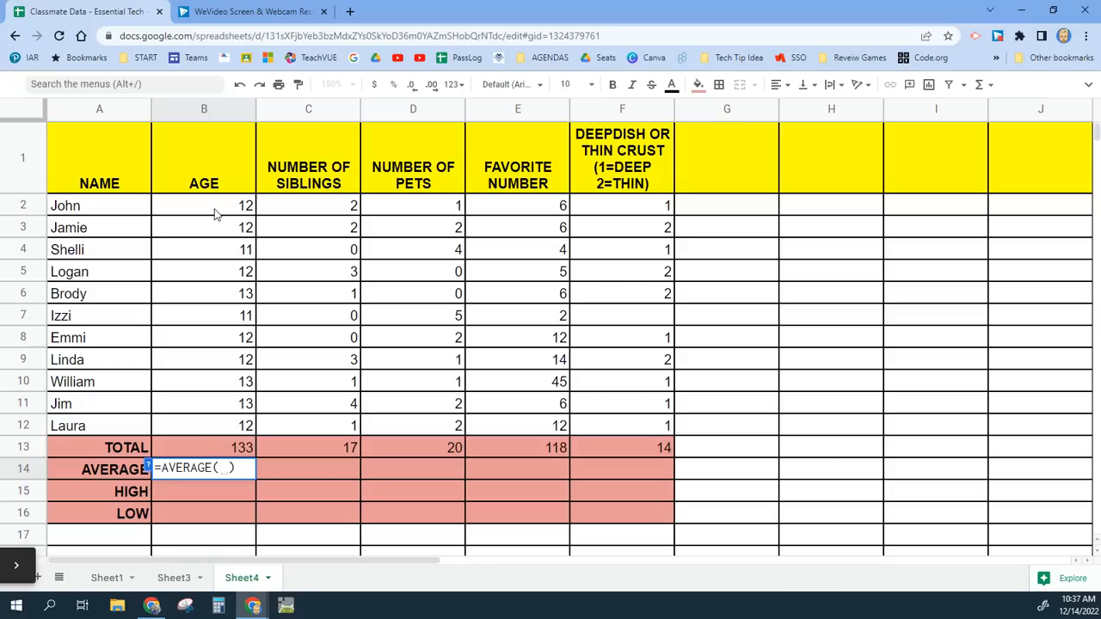
{"action": "left_click_drag", "start_coordinate": [215, 213], "coordinate": [230, 430]}
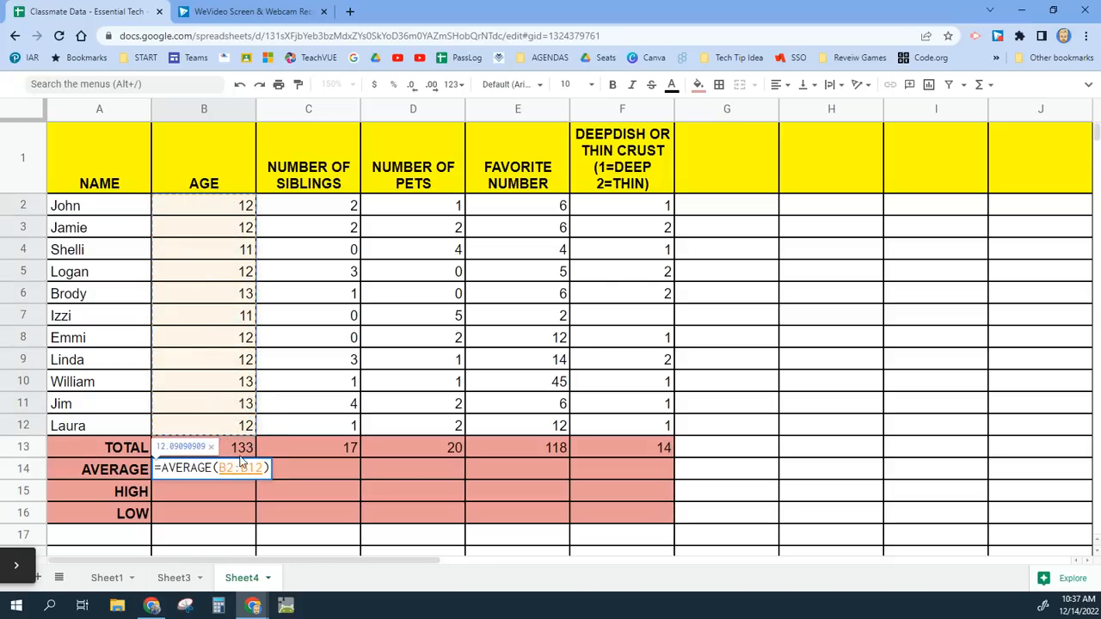
{"action": "key", "text": "Return"}
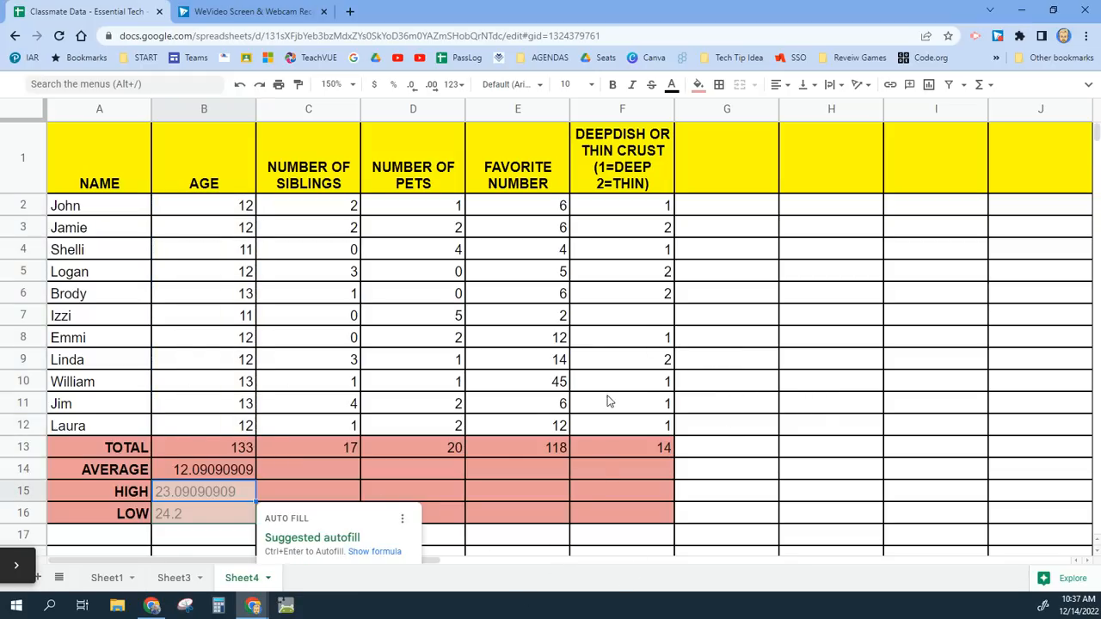
{"action": "scroll", "coordinate": [704, 396], "scroll_direction": "down", "scroll_amount": 1}
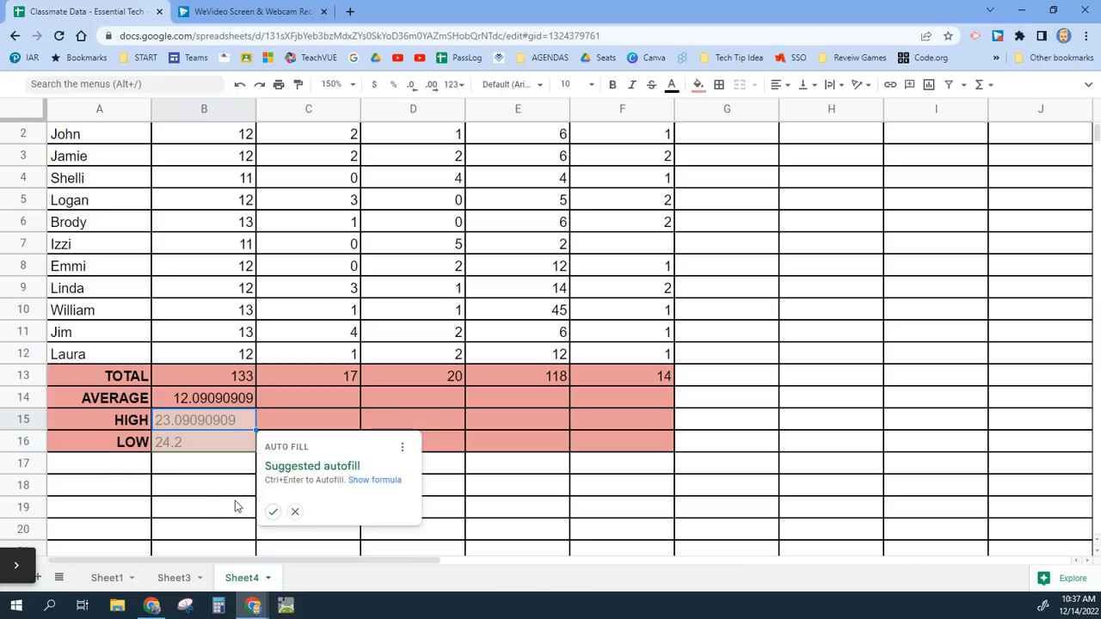
{"action": "left_click", "coordinate": [295, 514]}
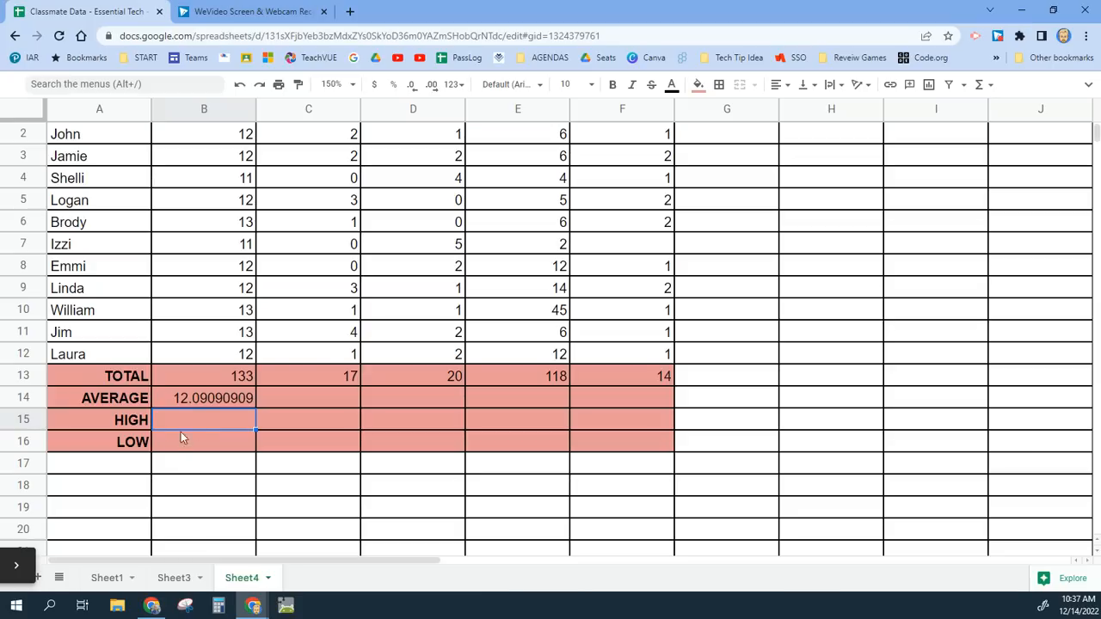
{"action": "scroll", "coordinate": [223, 506], "scroll_direction": "up", "scroll_amount": 2}
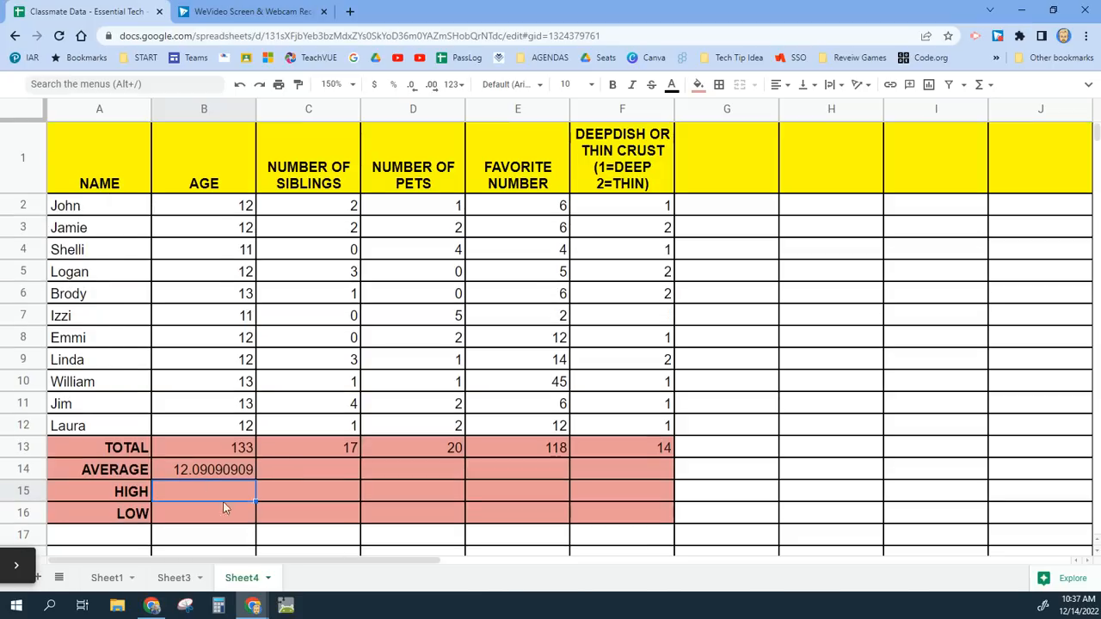
{"action": "left_click", "coordinate": [228, 467]}
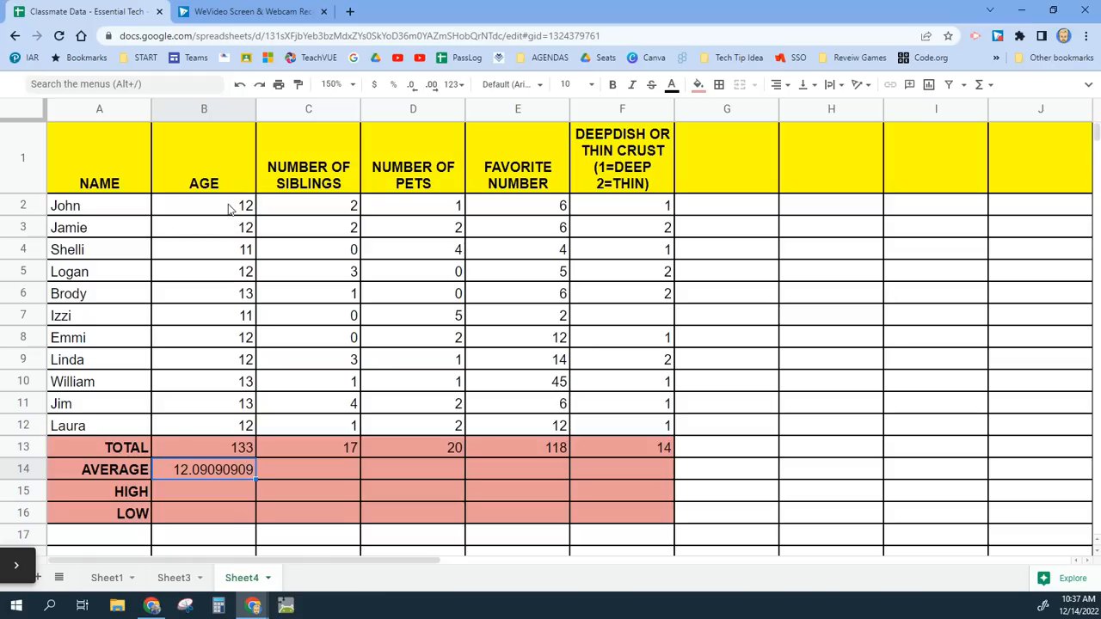
{"action": "left_click_drag", "start_coordinate": [229, 210], "coordinate": [217, 427]}
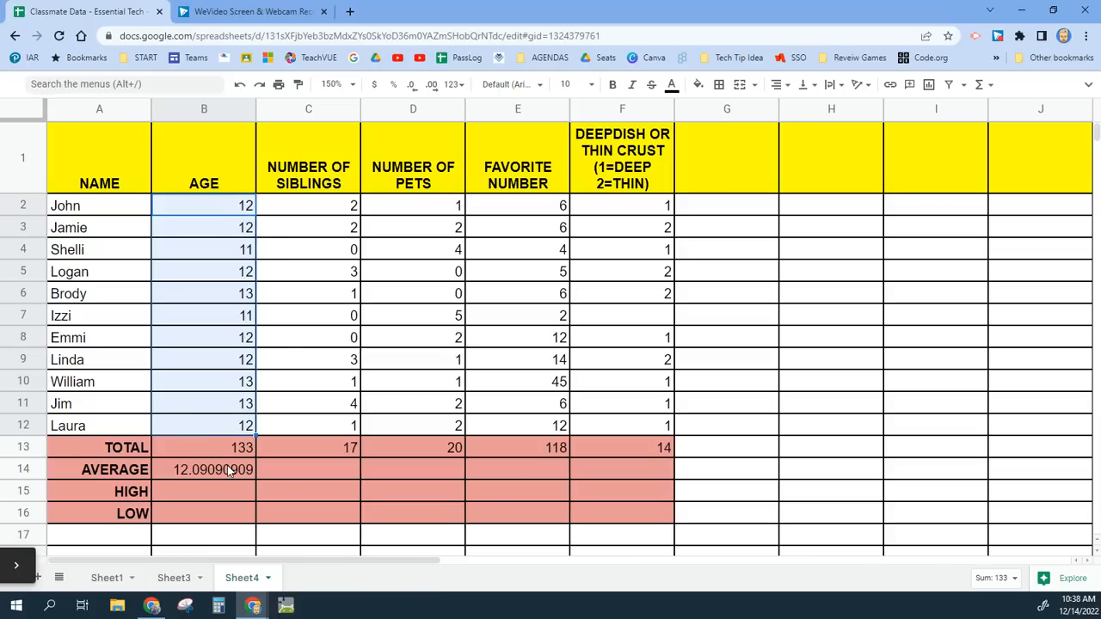
{"action": "left_click", "coordinate": [203, 471]}
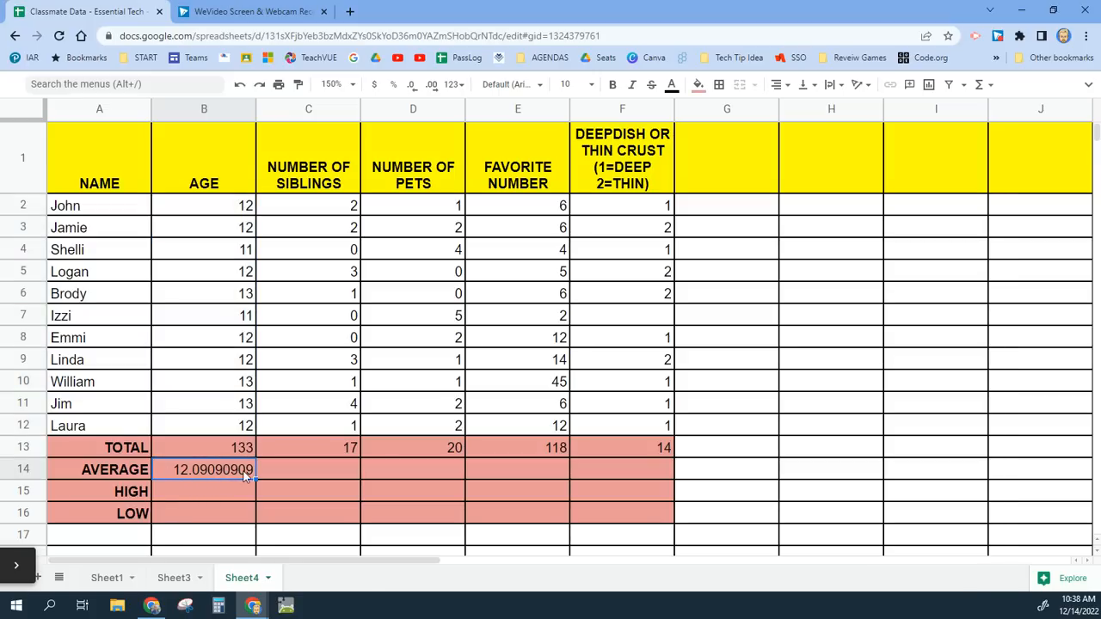
- Average the number of siblings in C14 with the AVERAGE function over C2:C12 and reject the suggested autofill
{"action": "left_click", "coordinate": [302, 472]}
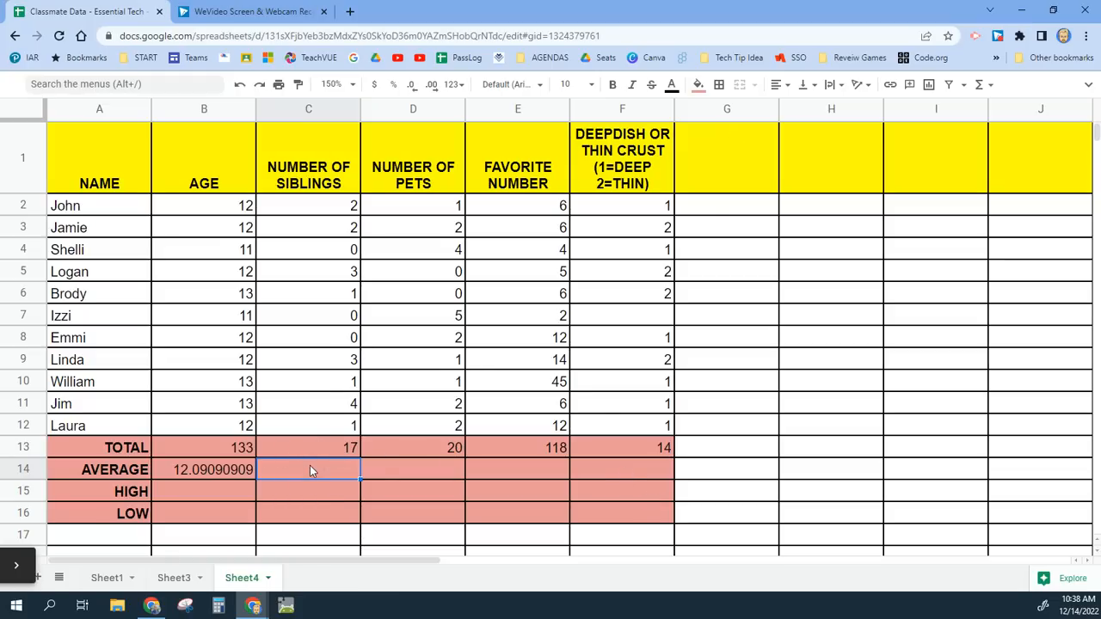
{"action": "left_click", "coordinate": [990, 85]}
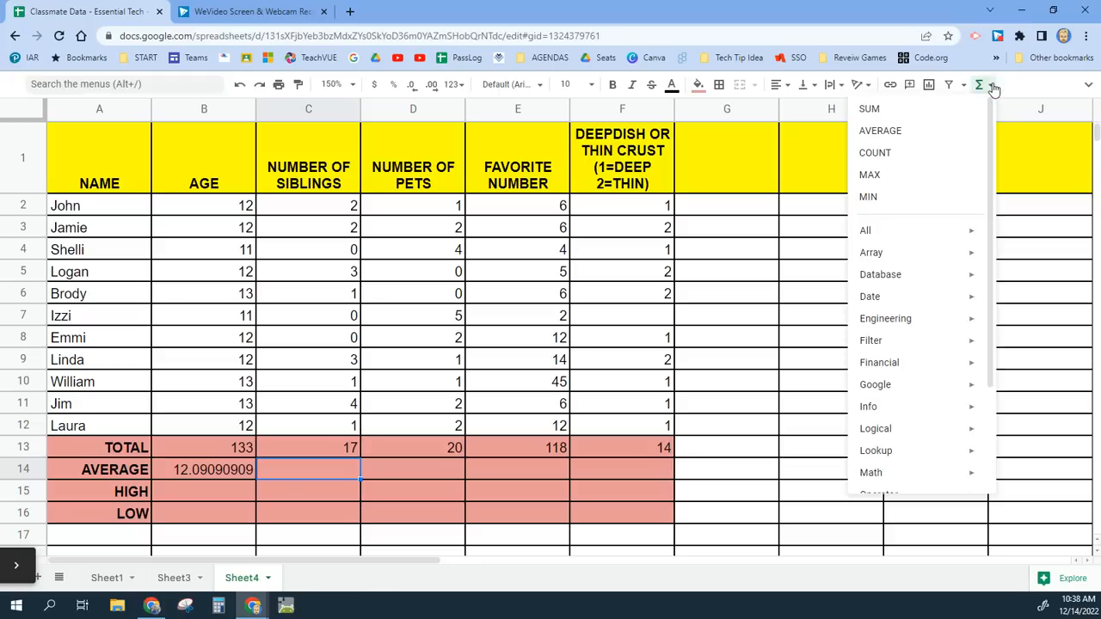
{"action": "left_click", "coordinate": [879, 132]}
{"action": "left_click_drag", "start_coordinate": [320, 212], "coordinate": [314, 427]}
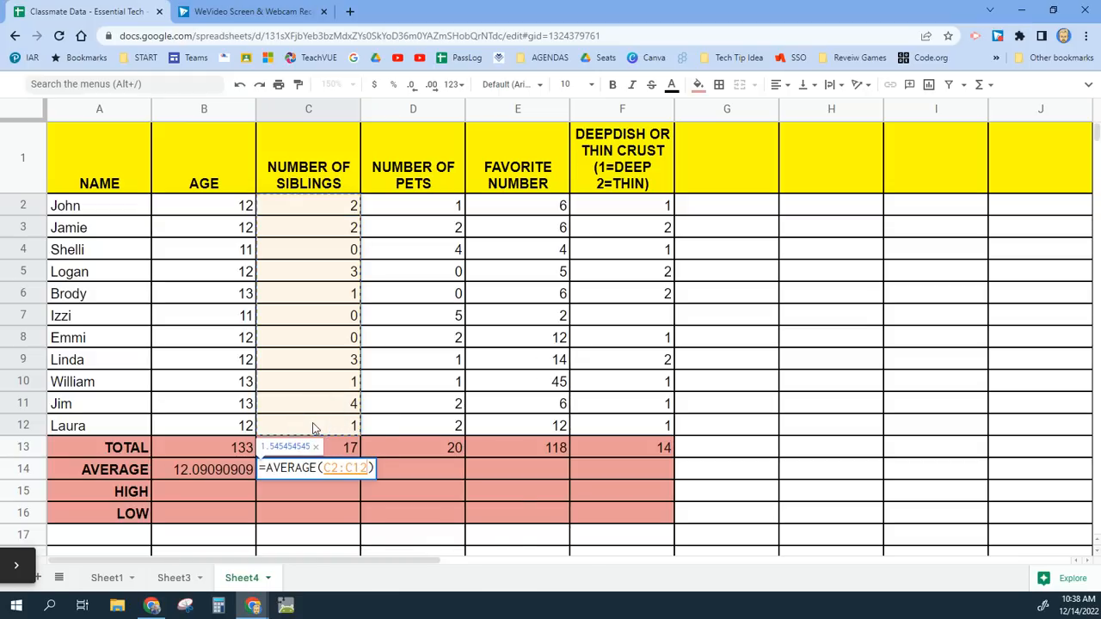
{"action": "key", "text": "Return"}
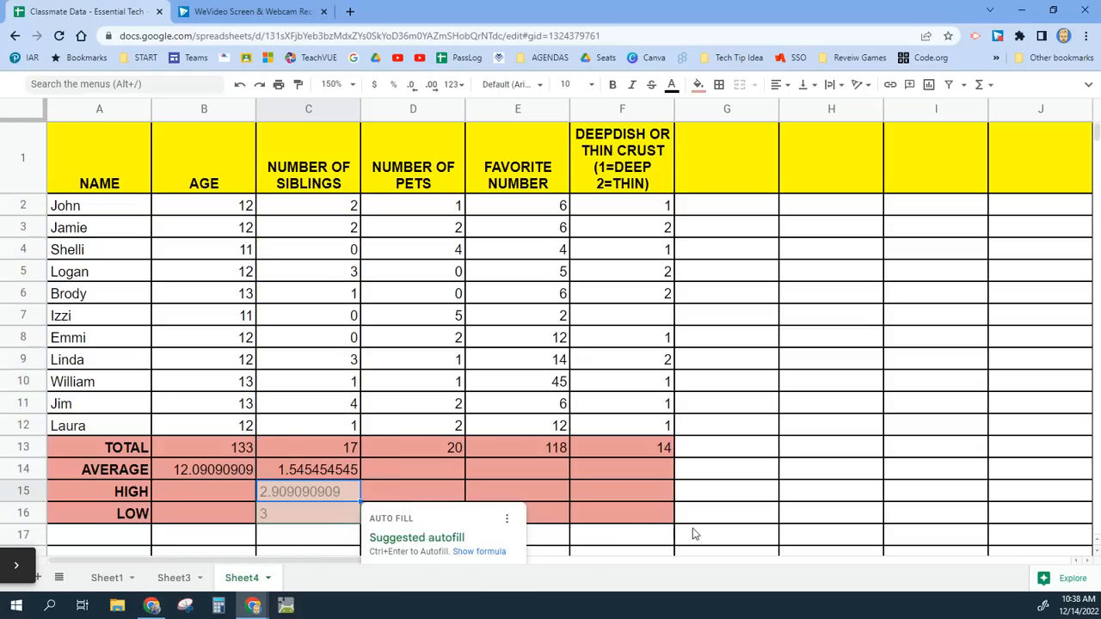
{"action": "scroll", "coordinate": [1022, 324], "scroll_direction": "down", "scroll_amount": 2}
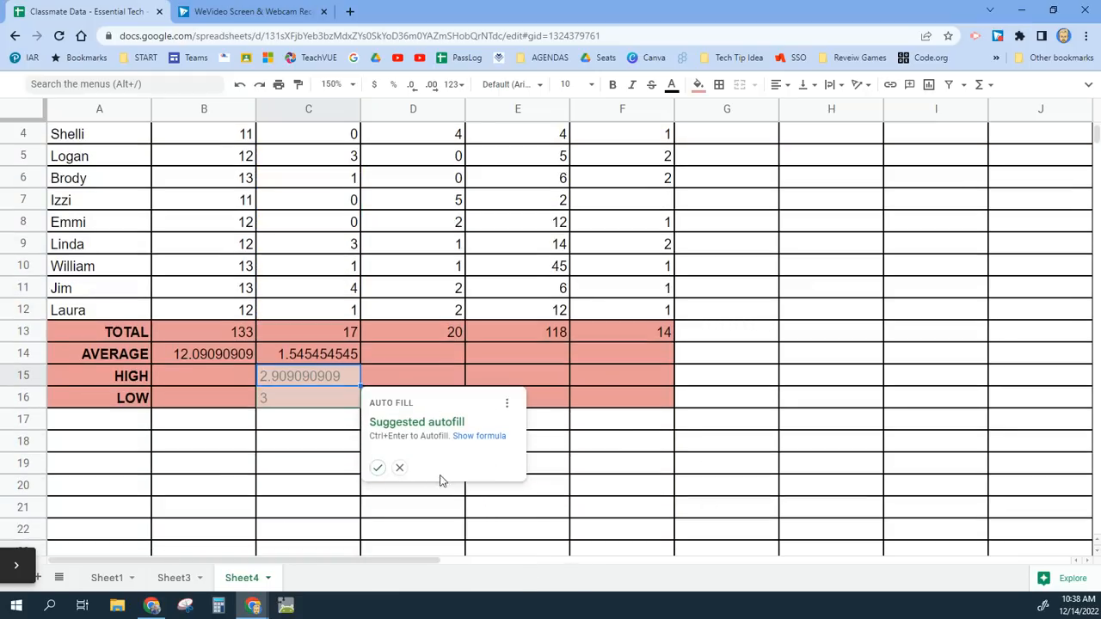
{"action": "left_click", "coordinate": [399, 467]}
{"action": "scroll", "coordinate": [508, 406], "scroll_direction": "up", "scroll_amount": 2}
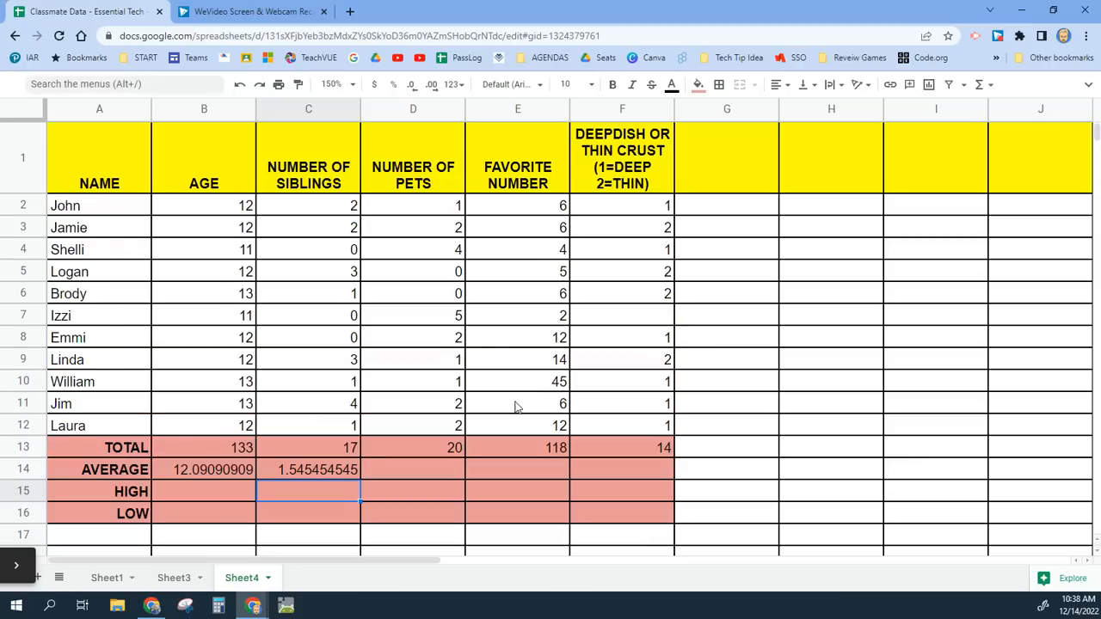
{"action": "left_click", "coordinate": [426, 471]}
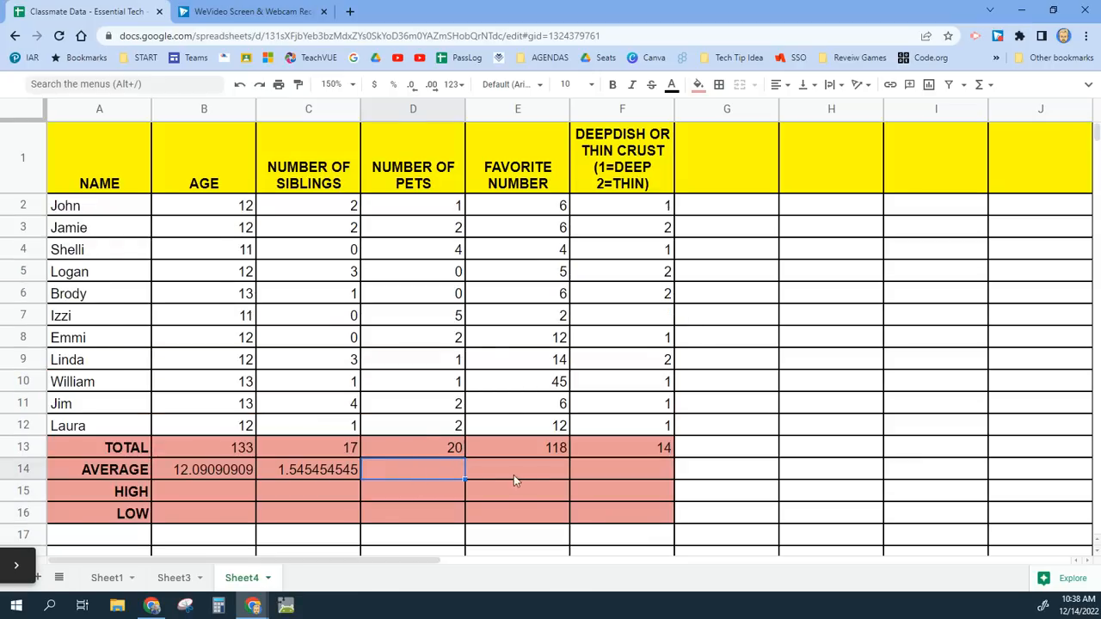
{"action": "left_click", "coordinate": [519, 466]}
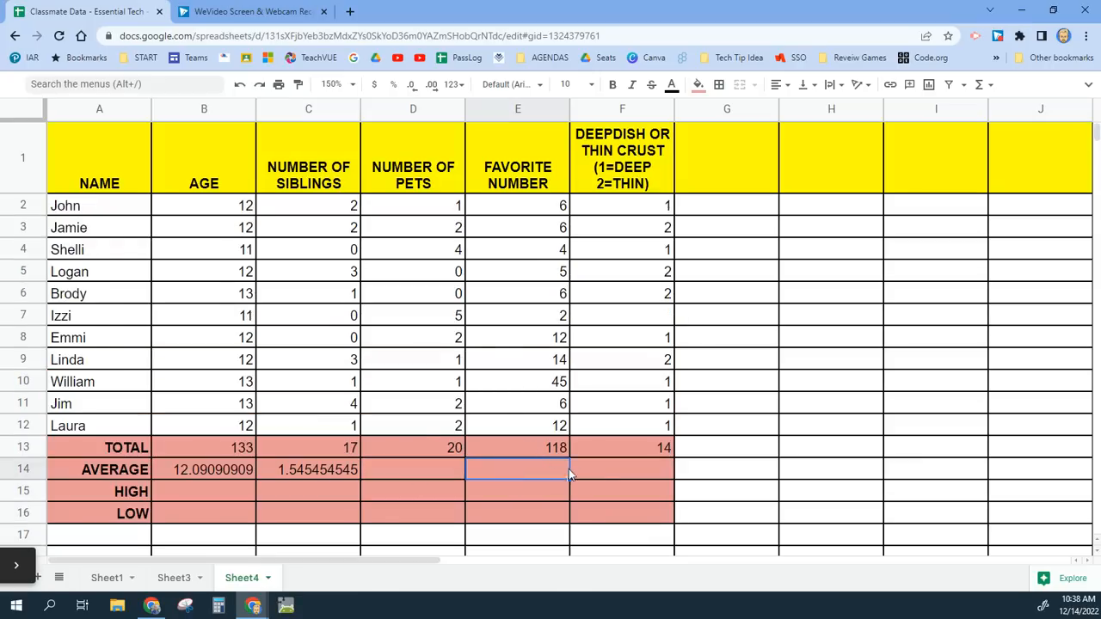
{"action": "left_click", "coordinate": [612, 474]}
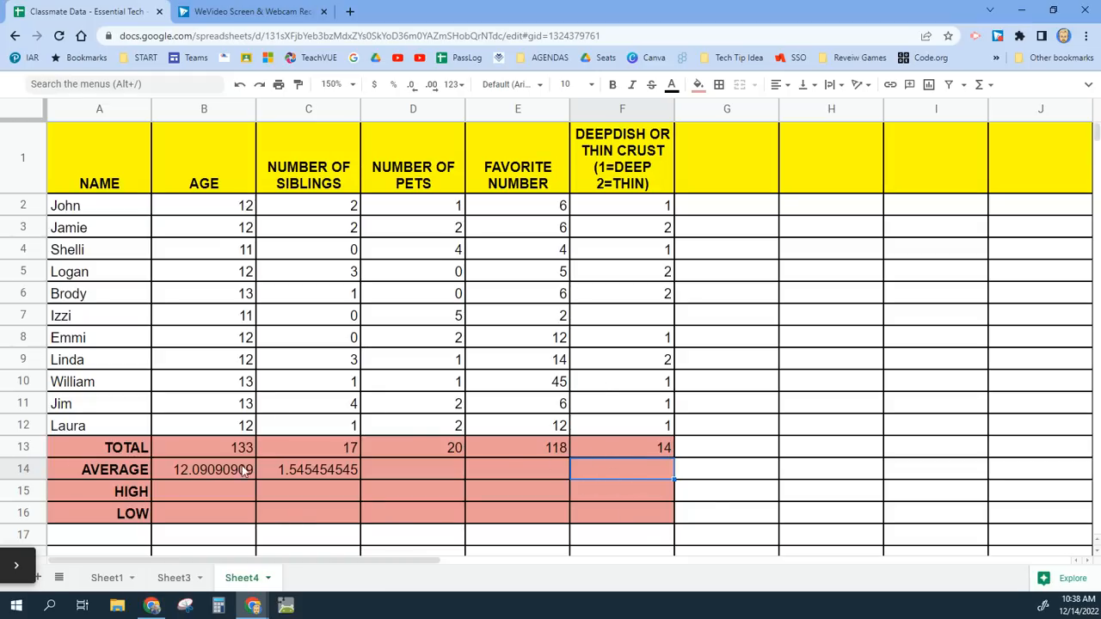
{"action": "left_click", "coordinate": [15, 565]}
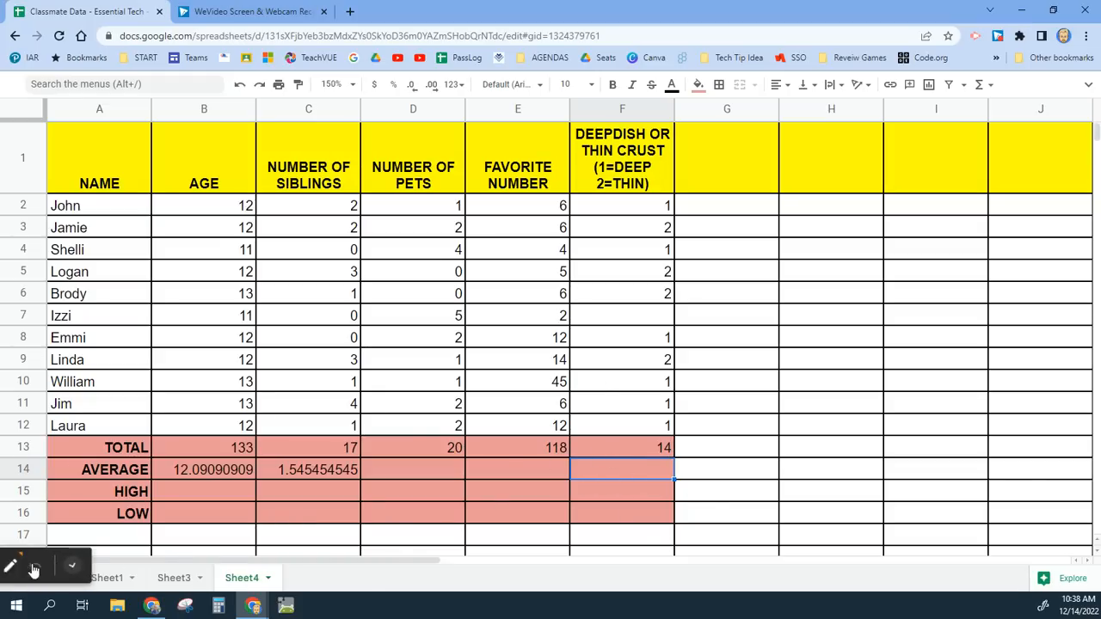
{"action": "left_click", "coordinate": [199, 491]}
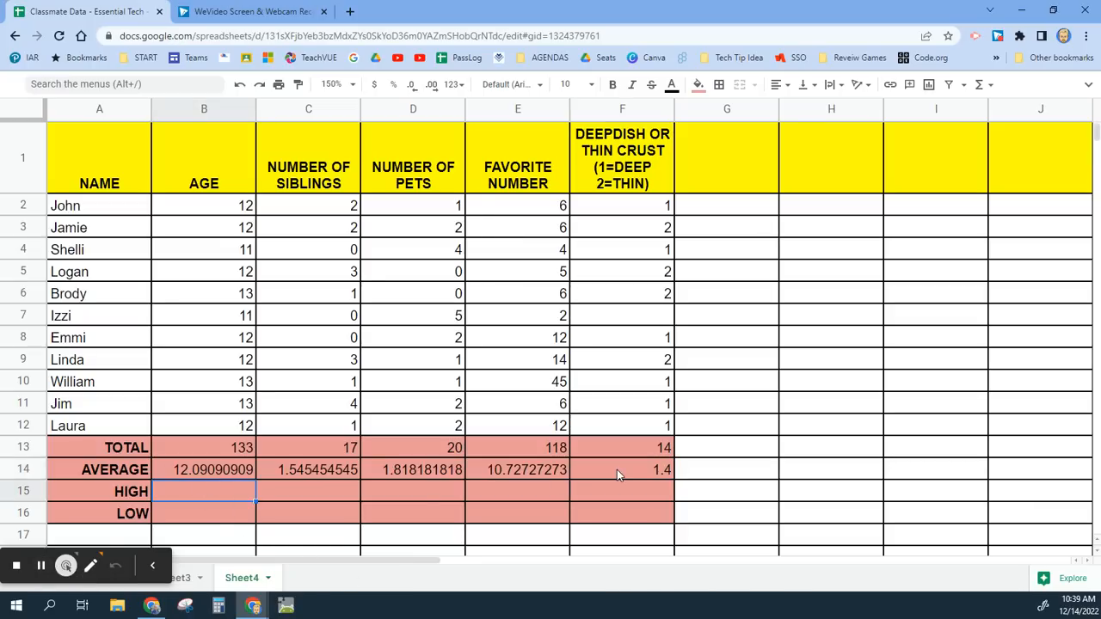
- Reduce the averages in B14:F14 to two decimal places
{"action": "left_click", "coordinate": [213, 466]}
{"action": "left_click_drag", "start_coordinate": [214, 467], "coordinate": [592, 472]}
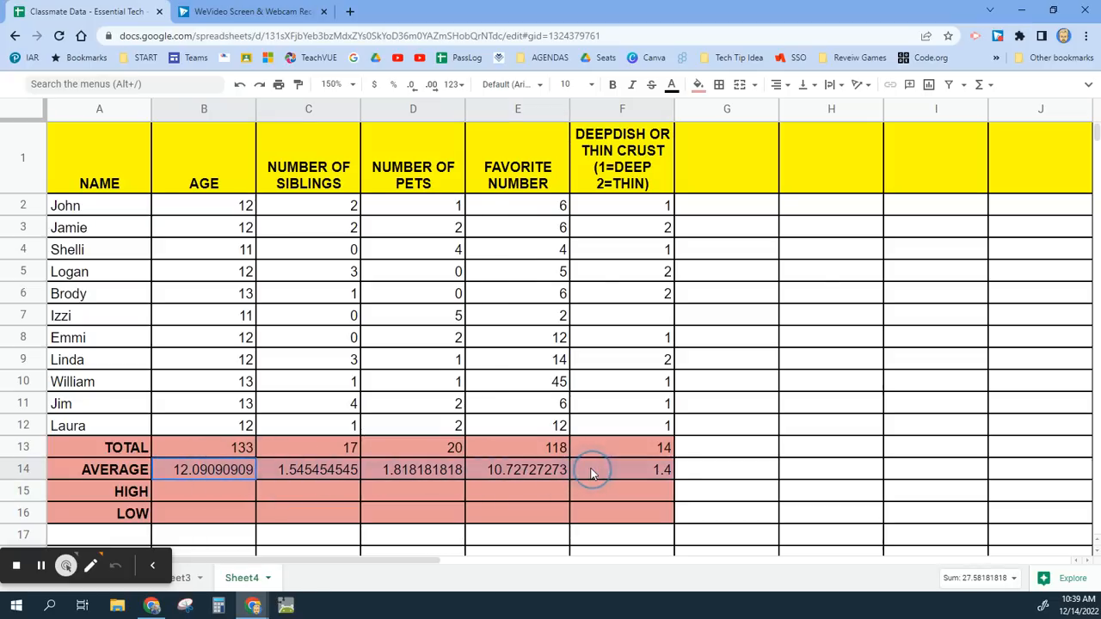
{"action": "left_click", "coordinate": [417, 91]}
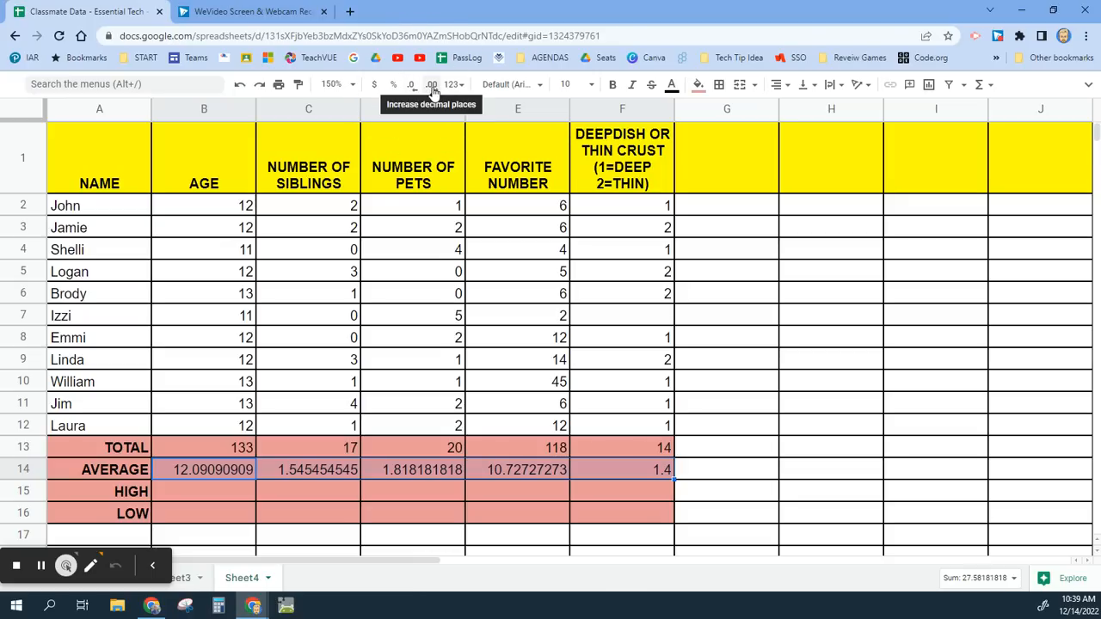
{"action": "left_click", "coordinate": [416, 91]}
{"action": "left_click", "coordinate": [416, 91]}
{"action": "left_click", "coordinate": [416, 91]}
{"action": "left_click", "coordinate": [416, 91]}
{"action": "left_click", "coordinate": [417, 91]}
{"action": "left_click", "coordinate": [416, 92]}
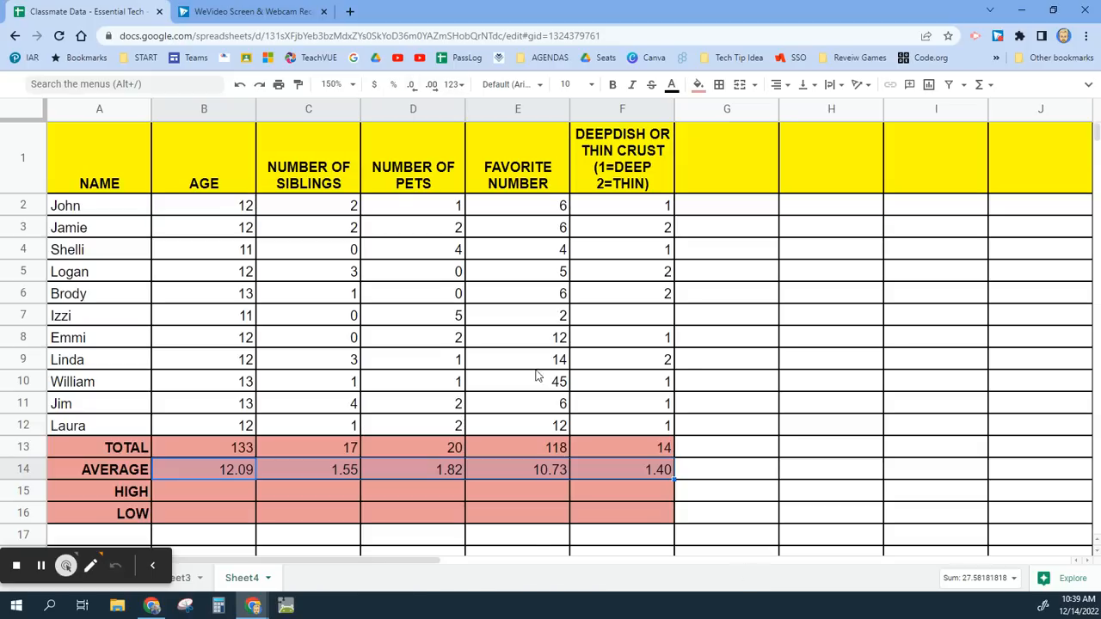
{"action": "left_click", "coordinate": [215, 492]}
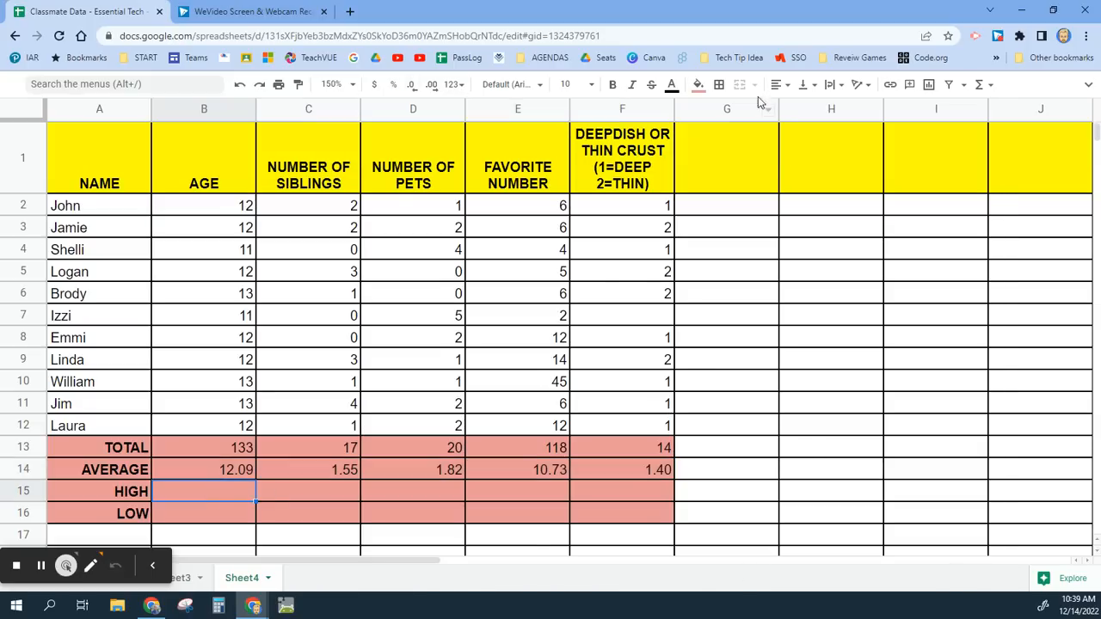
{"action": "left_click", "coordinate": [980, 84]}
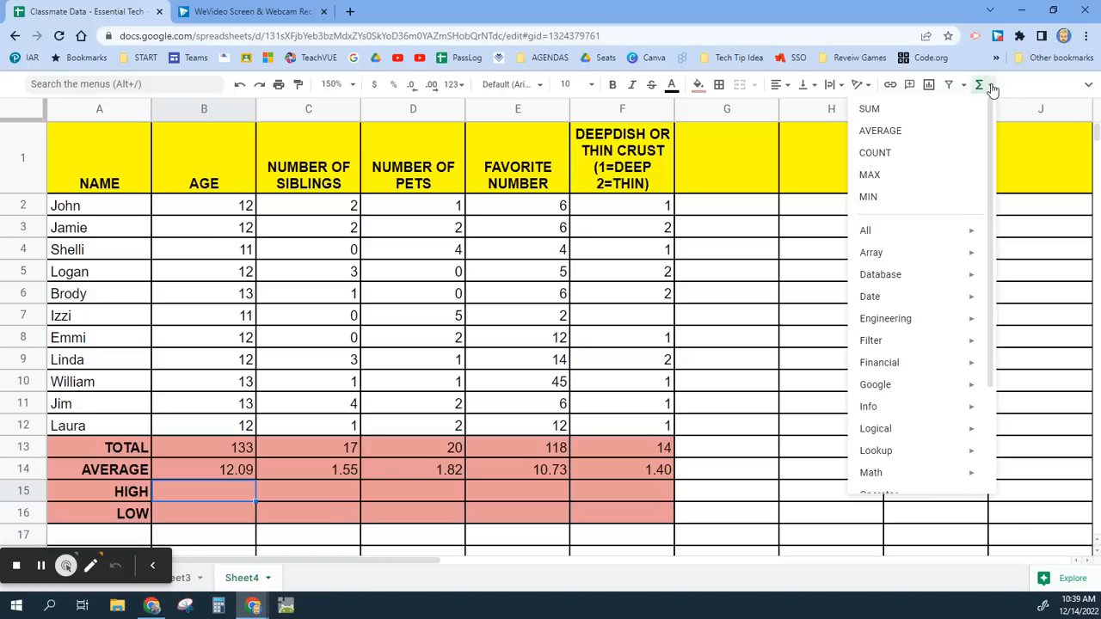
{"action": "left_click", "coordinate": [890, 174]}
{"action": "left_click", "coordinate": [196, 512]}
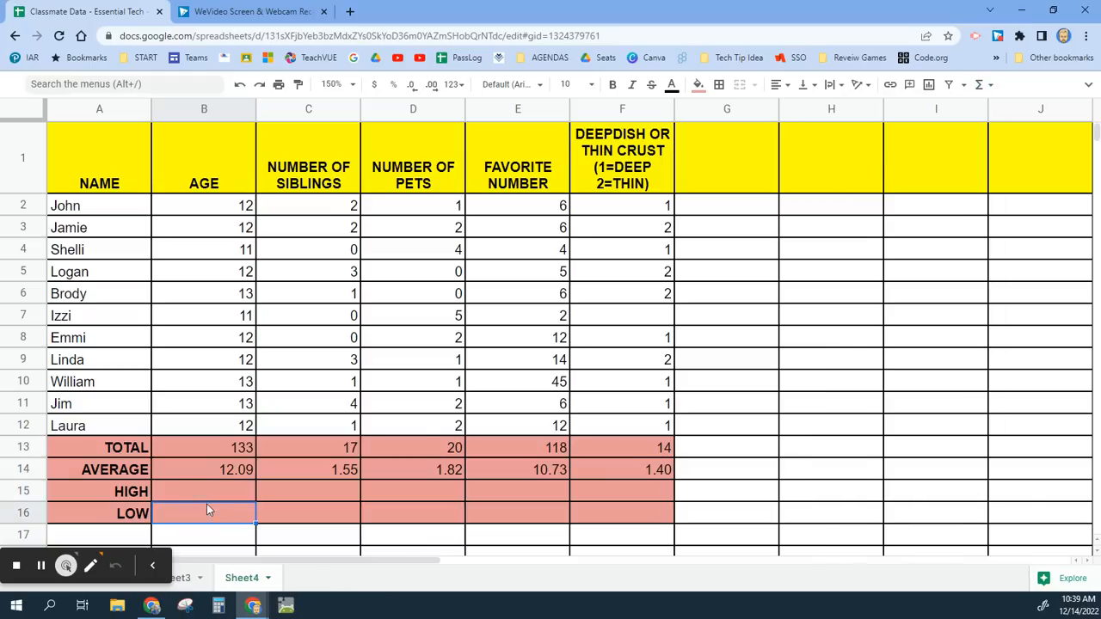
{"action": "left_click", "coordinate": [980, 84]}
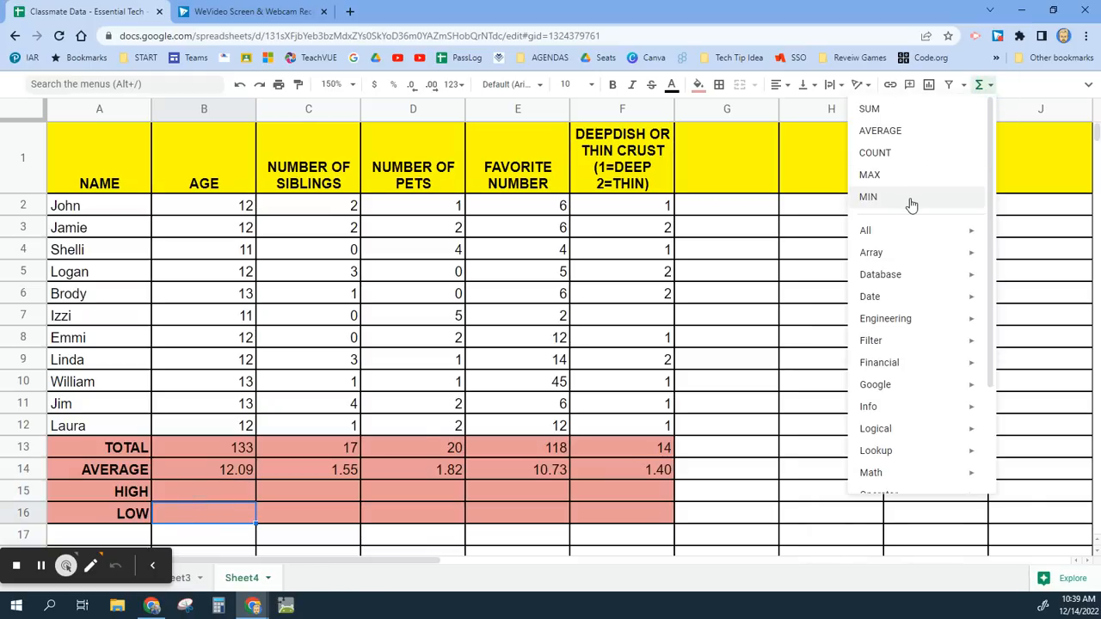
{"action": "left_click", "coordinate": [215, 499]}
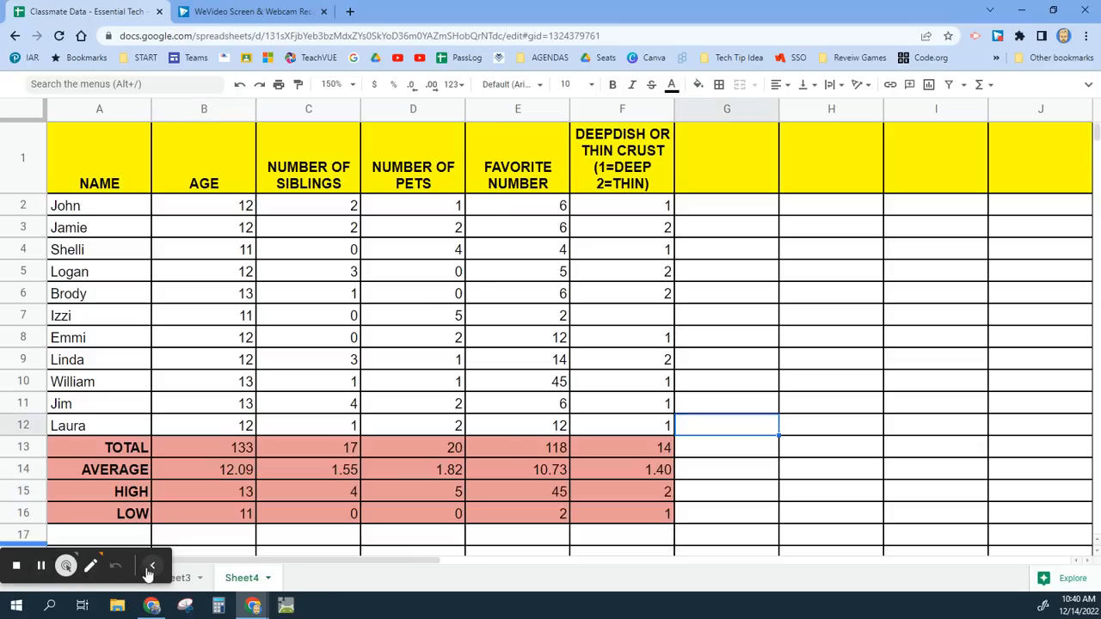
{"action": "left_click", "coordinate": [150, 568]}
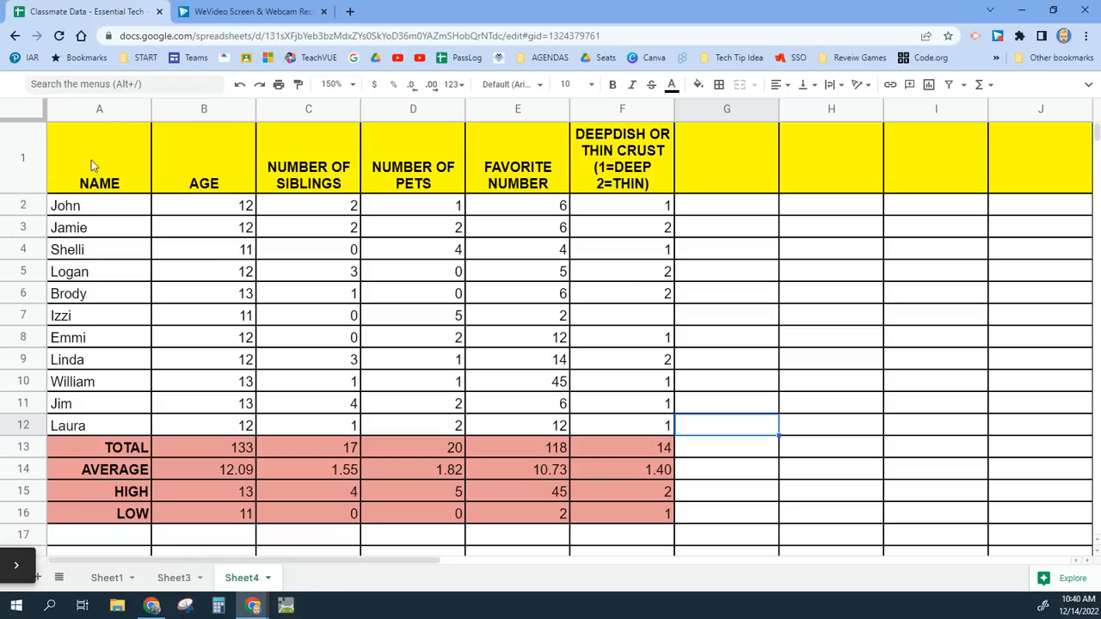
{"action": "left_click", "coordinate": [100, 109]}
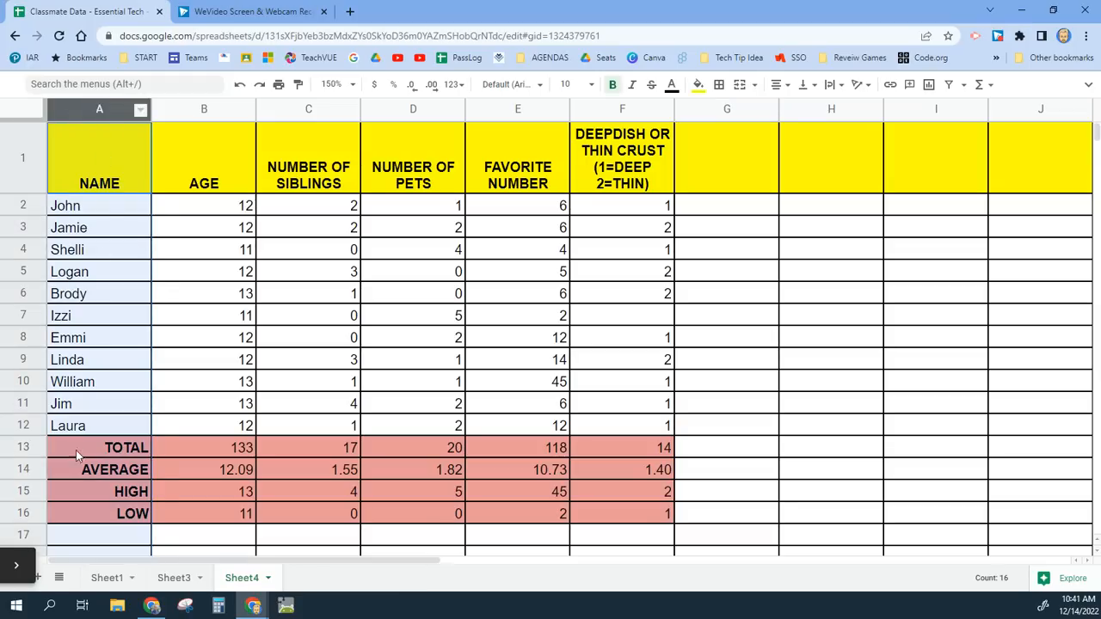
{"action": "right_click", "coordinate": [89, 110]}
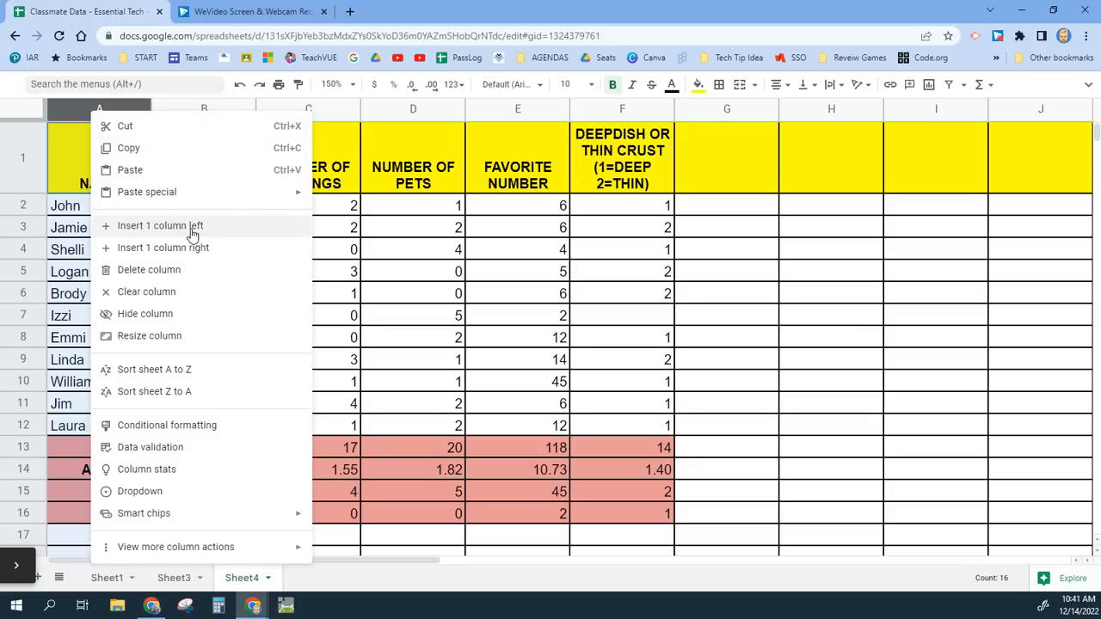
{"action": "left_click", "coordinate": [772, 251]}
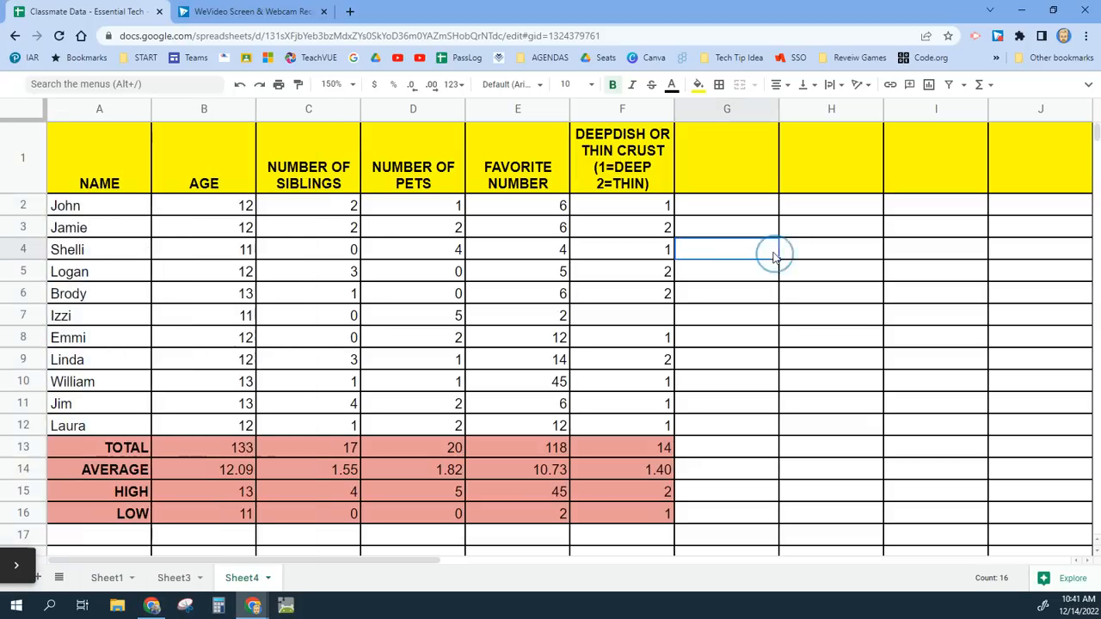
- Insert one empty column to the left of the NAME column
{"action": "left_click", "coordinate": [109, 109]}
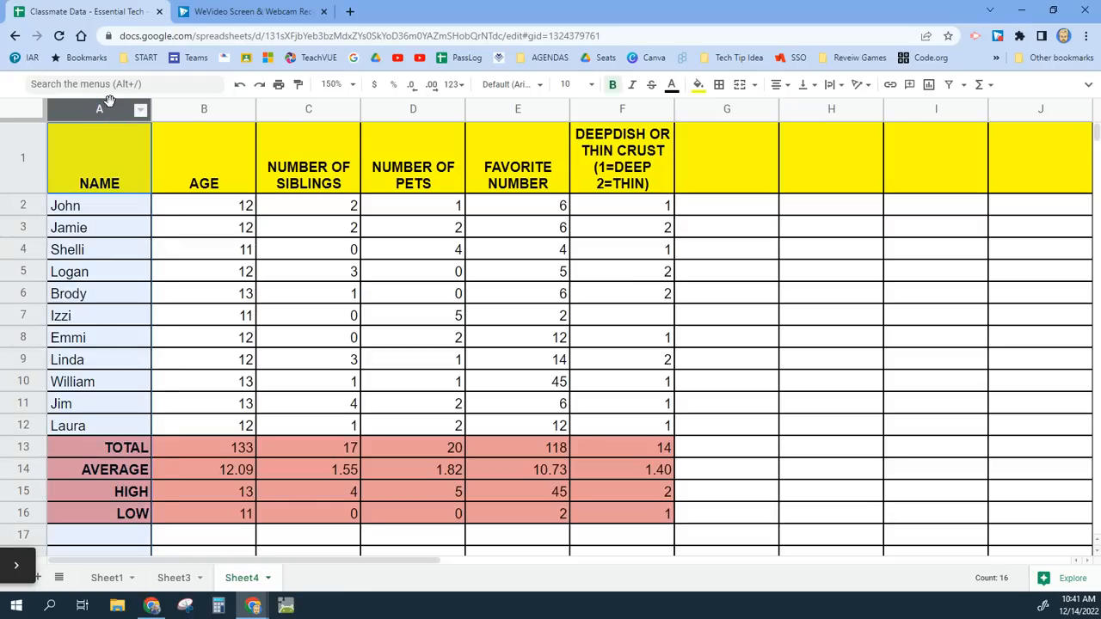
{"action": "right_click", "coordinate": [94, 111]}
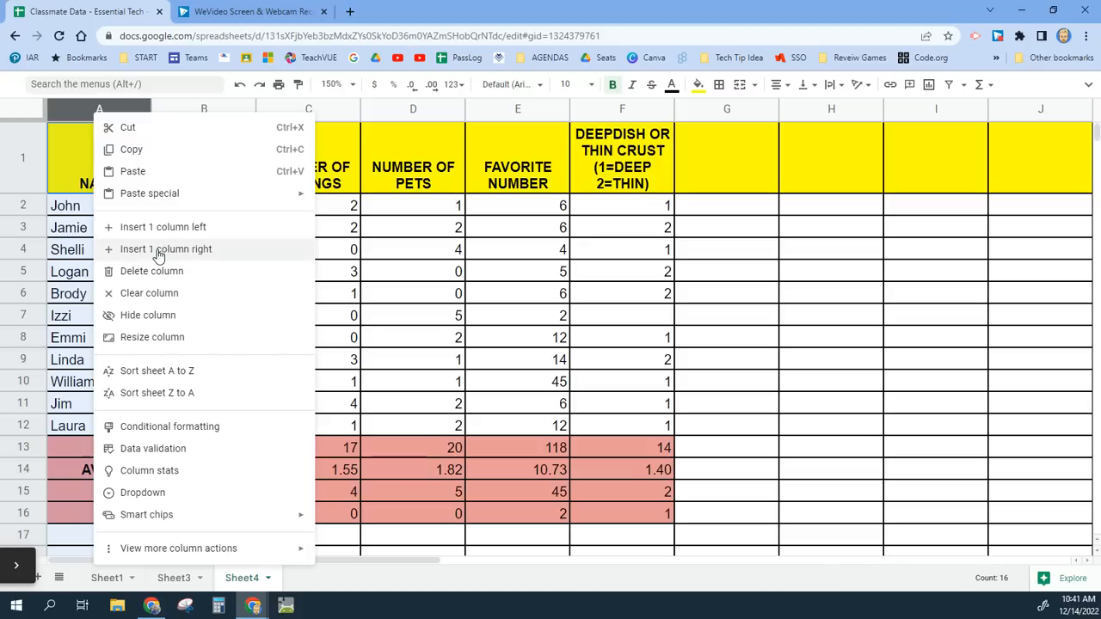
{"action": "left_click", "coordinate": [183, 231]}
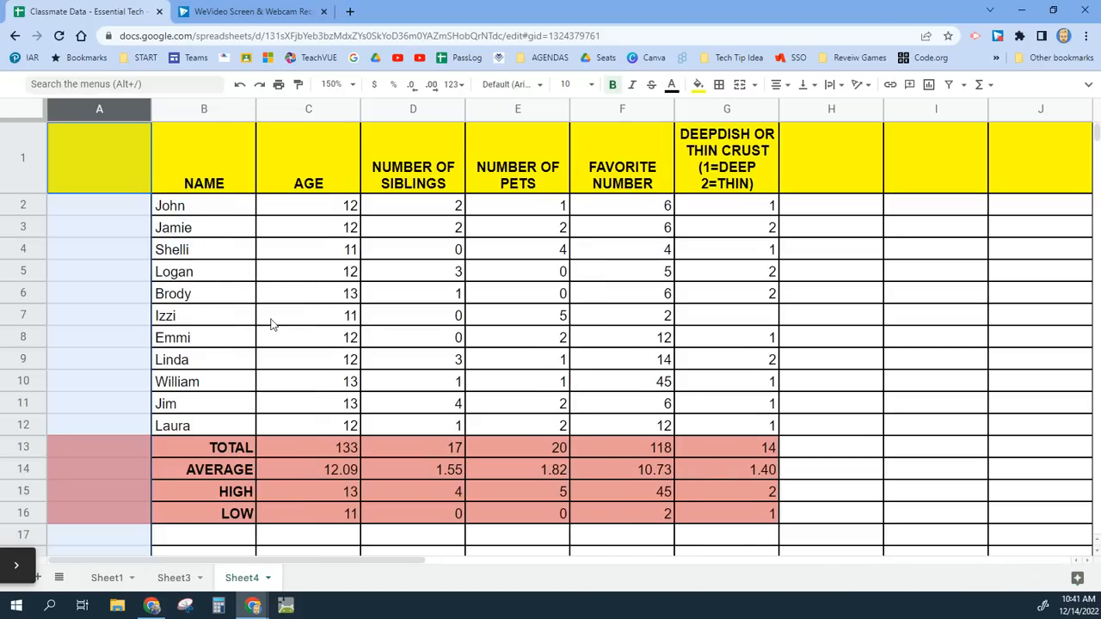
- Start numbering the classmates by entering 1 in A2 and 2 in A3
{"action": "left_click", "coordinate": [119, 211]}
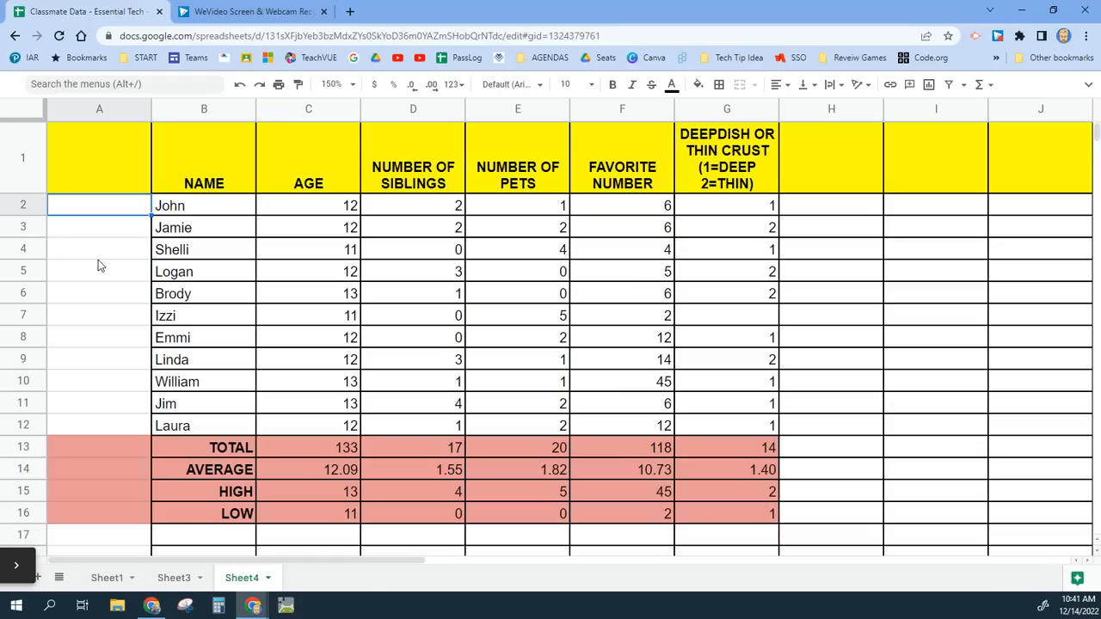
{"action": "type", "text": "1"}
{"action": "key", "text": "Return"}
{"action": "type", "text": "2"}
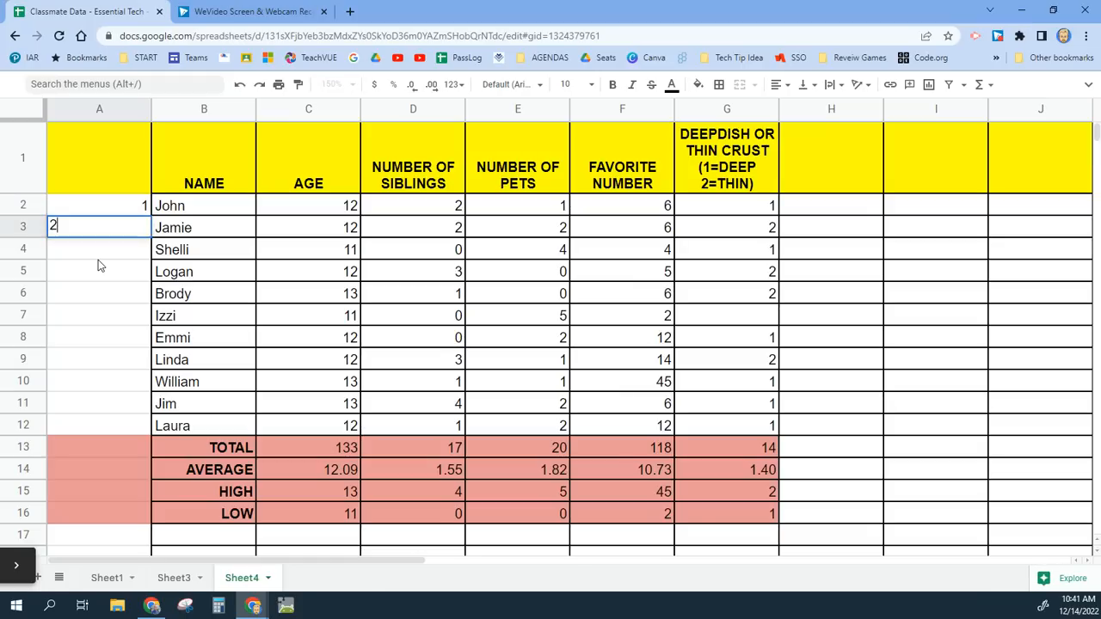
{"action": "key", "text": "Return"}
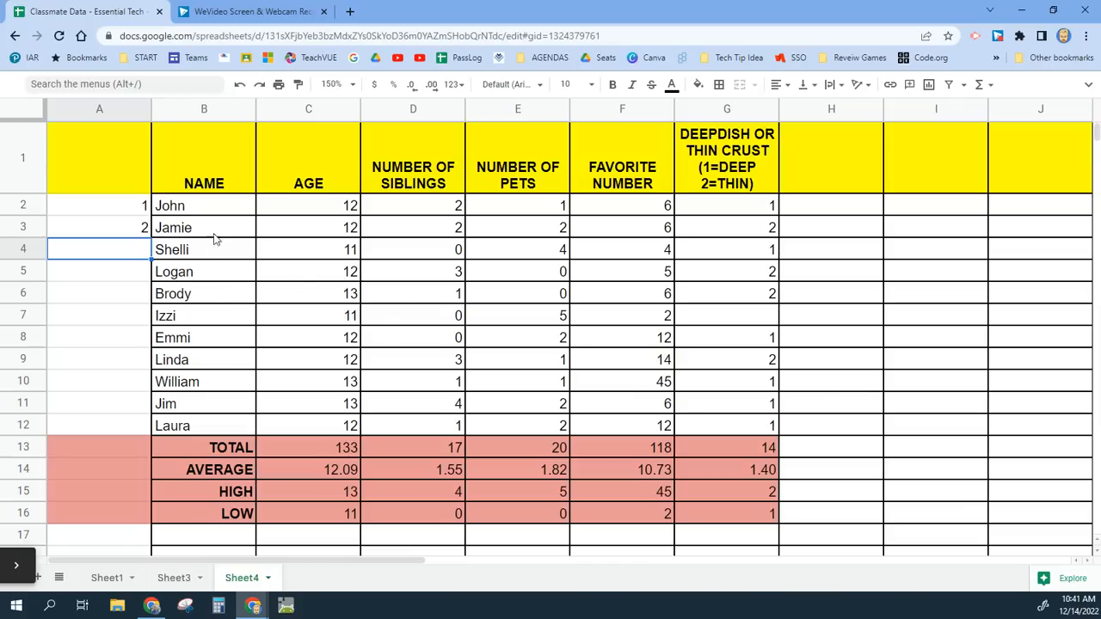
- Continue the number series from A2:A3 down to A12, beside the last classmate, by filling the pattern
{"action": "left_click", "coordinate": [89, 212]}
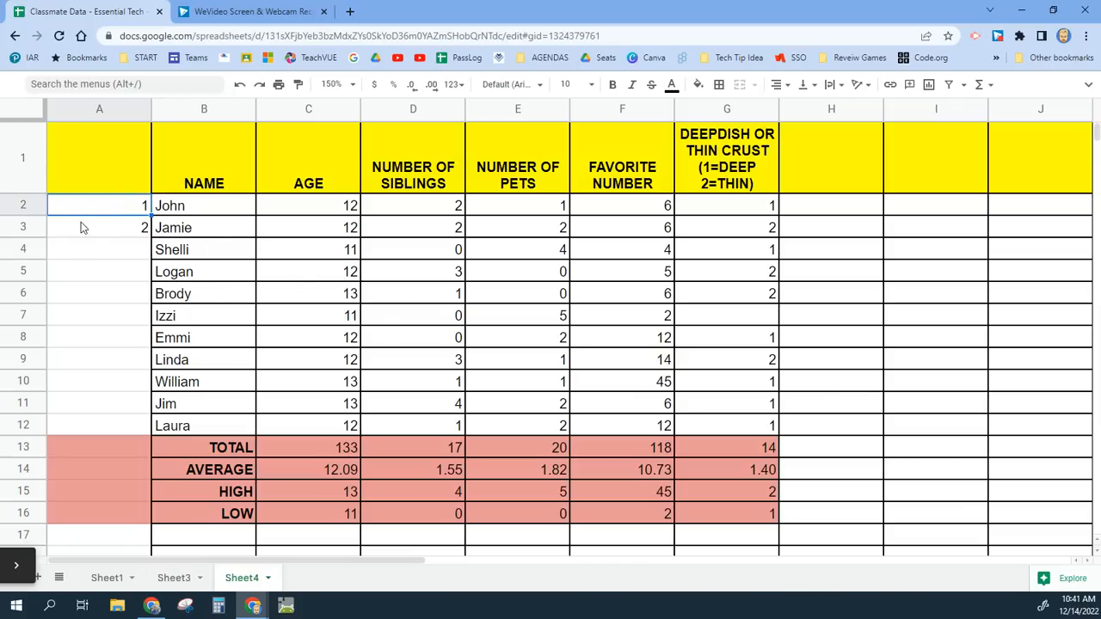
{"action": "left_click", "coordinate": [121, 339]}
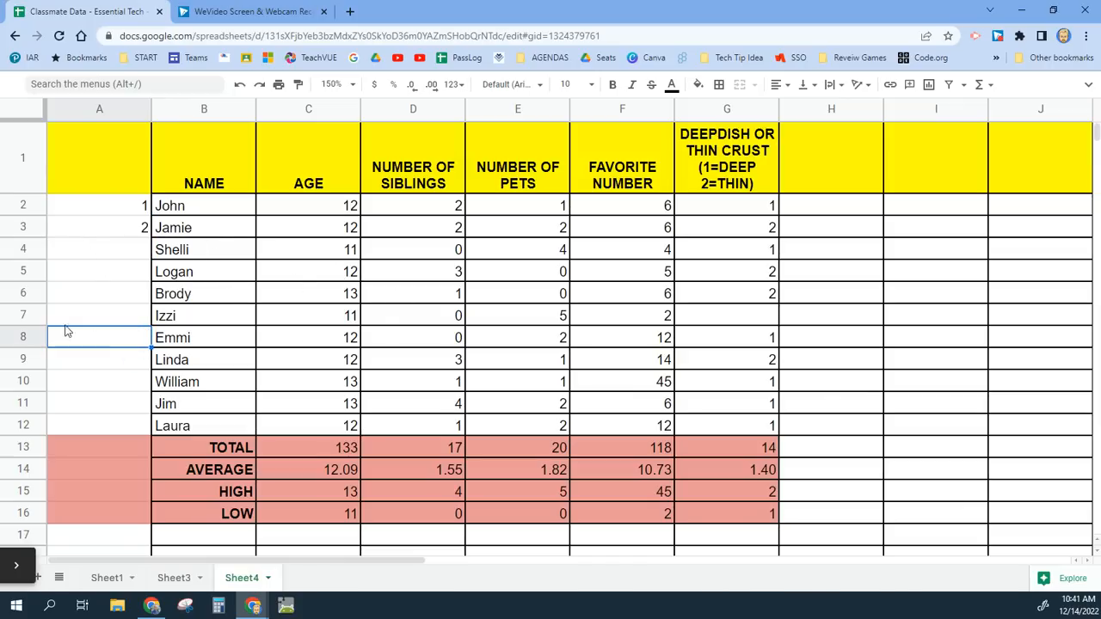
{"action": "left_click_drag", "start_coordinate": [91, 208], "coordinate": [97, 233]}
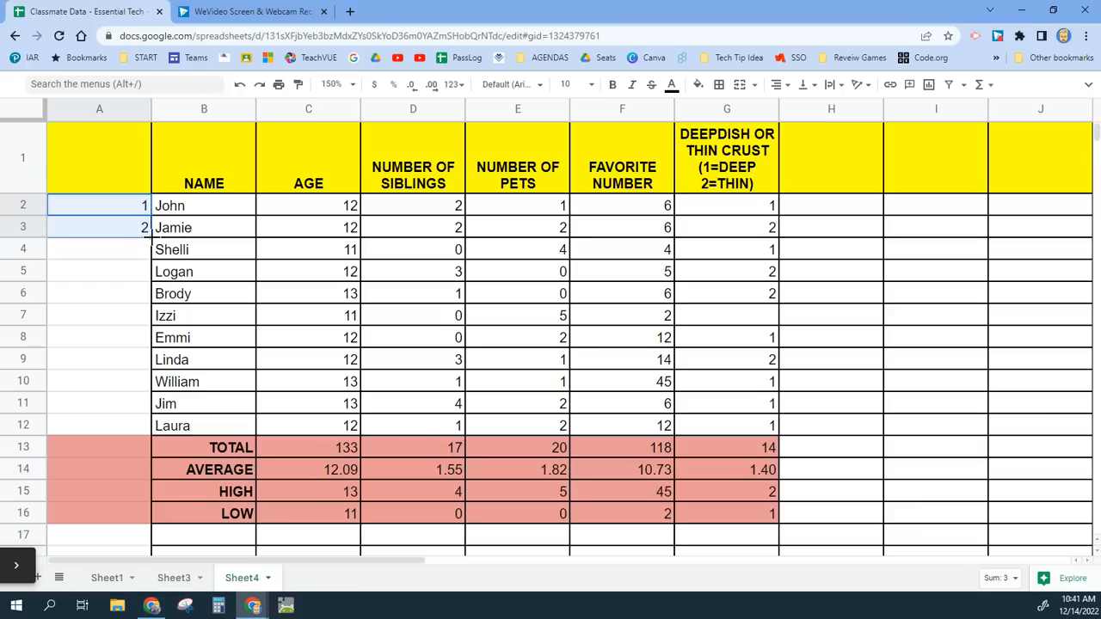
{"action": "left_click_drag", "start_coordinate": [151, 238], "coordinate": [153, 425]}
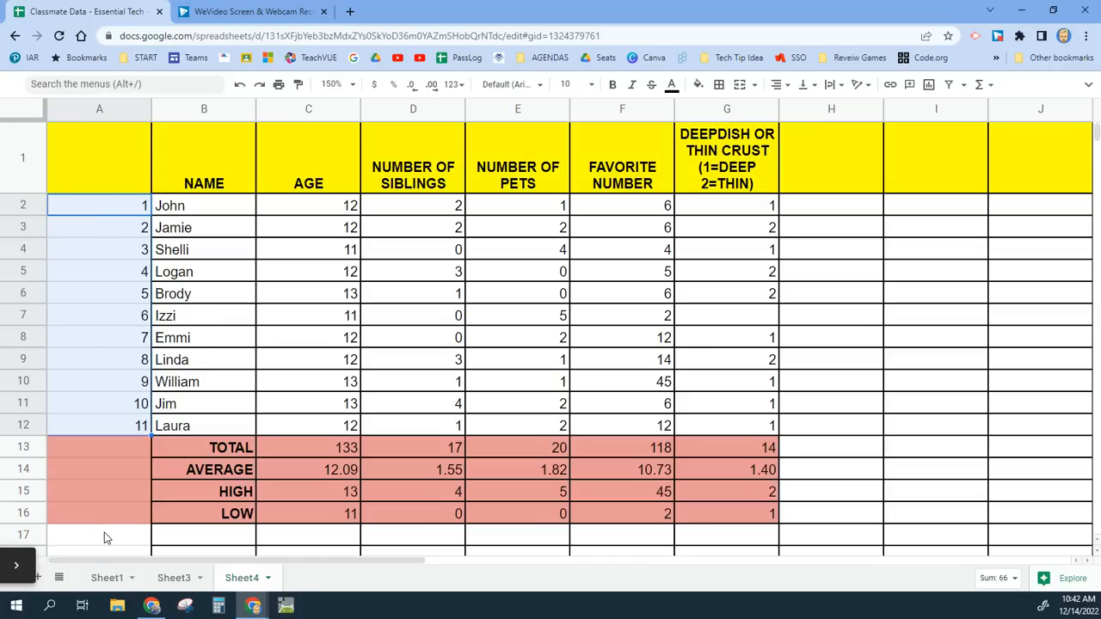
{"action": "left_click", "coordinate": [306, 304]}
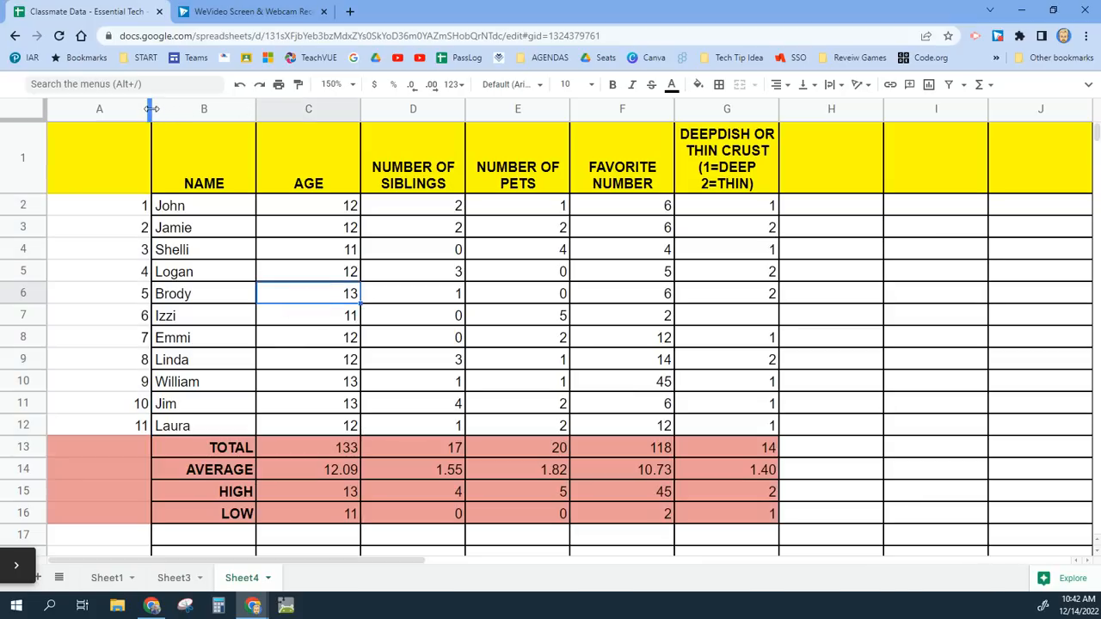
- Narrow column A to about a third of its width so it just fits the row numbers
{"action": "left_click", "coordinate": [150, 109]}
{"action": "left_click", "coordinate": [152, 109]}
{"action": "left_click", "coordinate": [152, 109]}
{"action": "left_click", "coordinate": [150, 108]}
{"action": "left_click", "coordinate": [151, 109]}
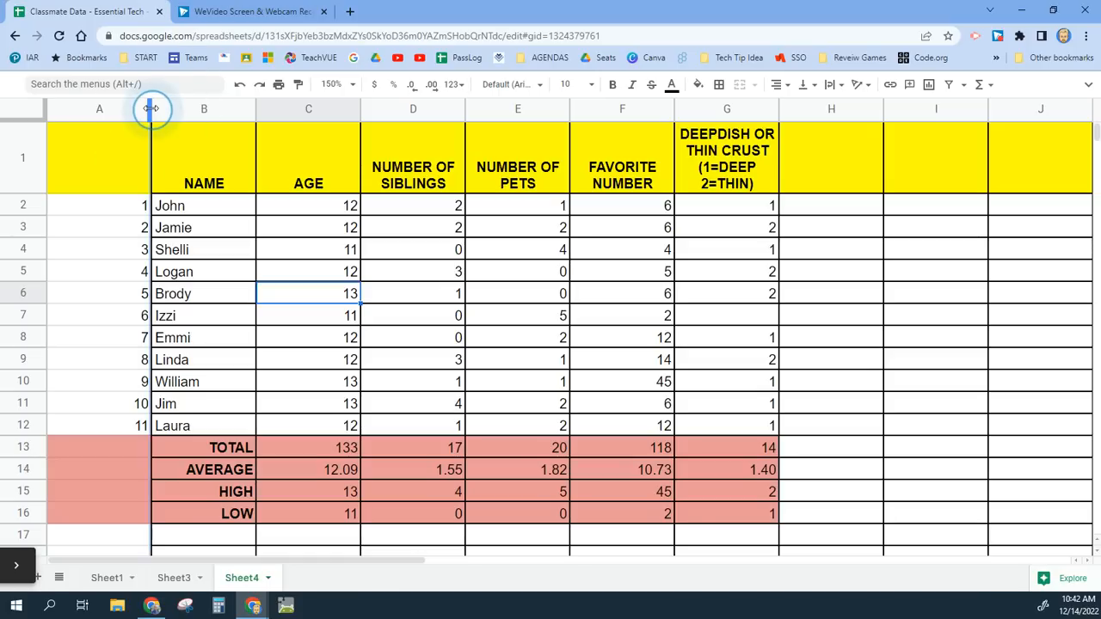
{"action": "left_click_drag", "start_coordinate": [151, 108], "coordinate": [81, 109]}
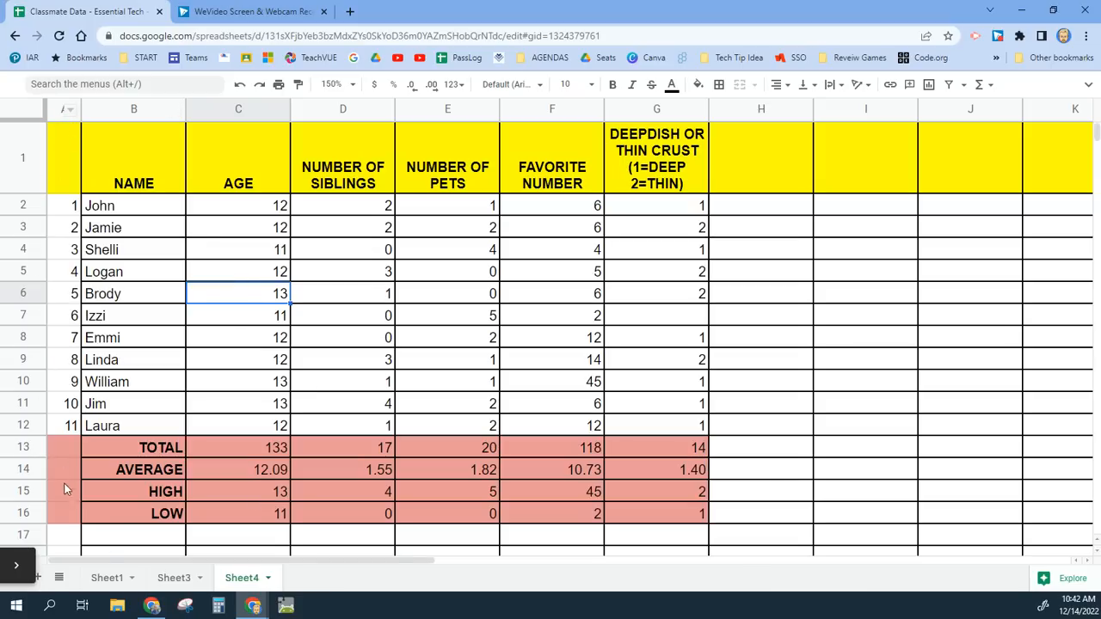
- Remove the red fill color from A13:A16, the empty cells beside the summary labels
{"action": "left_click_drag", "start_coordinate": [60, 457], "coordinate": [60, 514]}
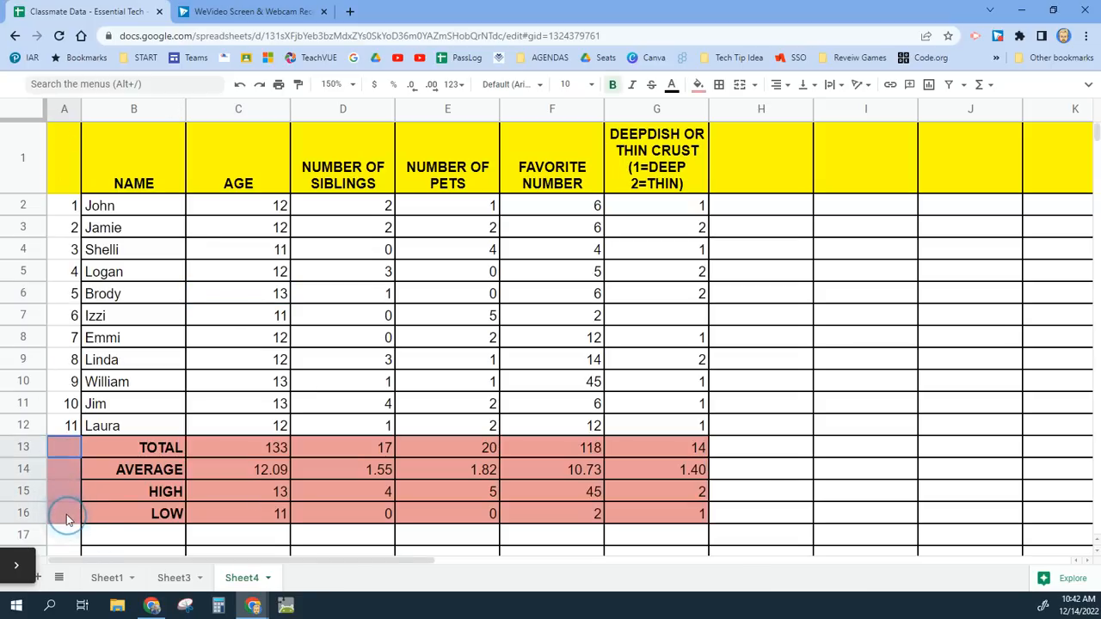
{"action": "left_click", "coordinate": [698, 85]}
{"action": "left_click", "coordinate": [719, 113]}
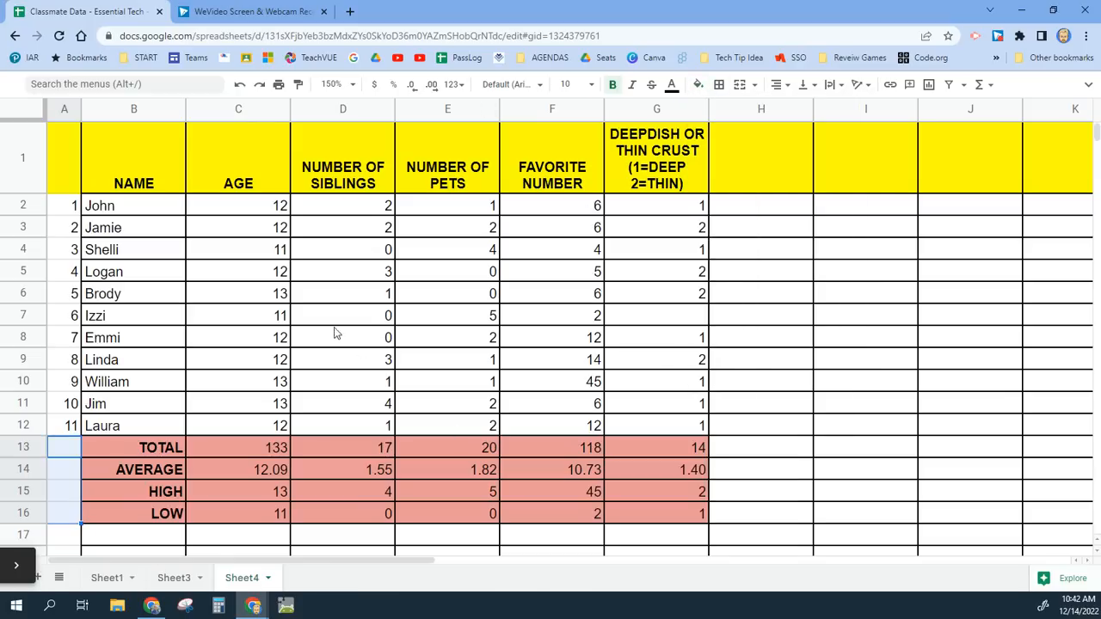
{"action": "left_click", "coordinate": [338, 320]}
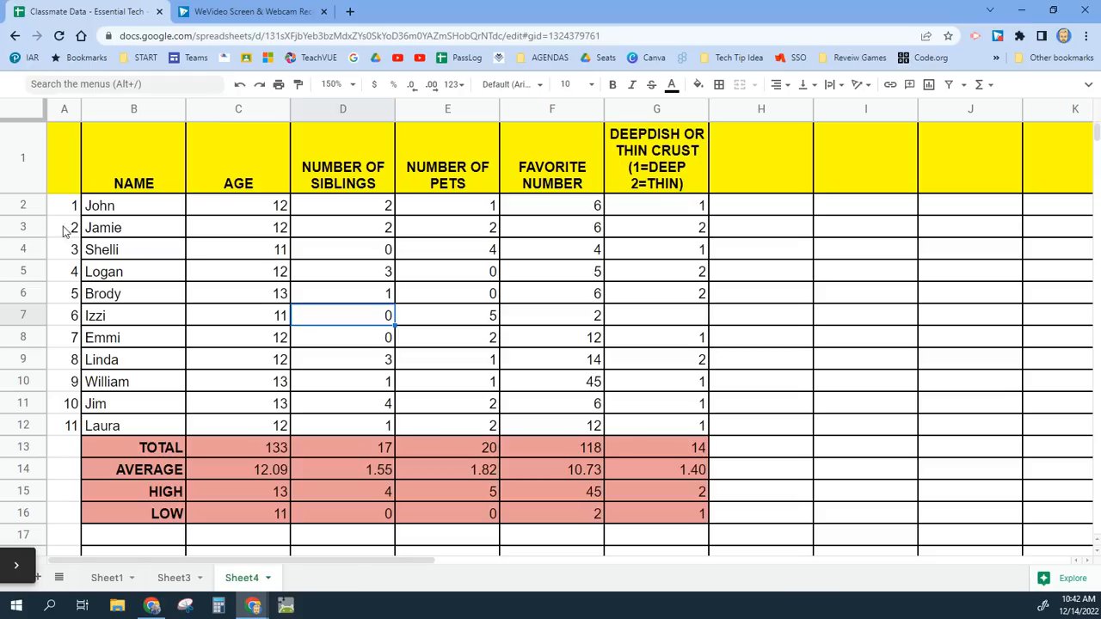
{"action": "left_click", "coordinate": [23, 569]}
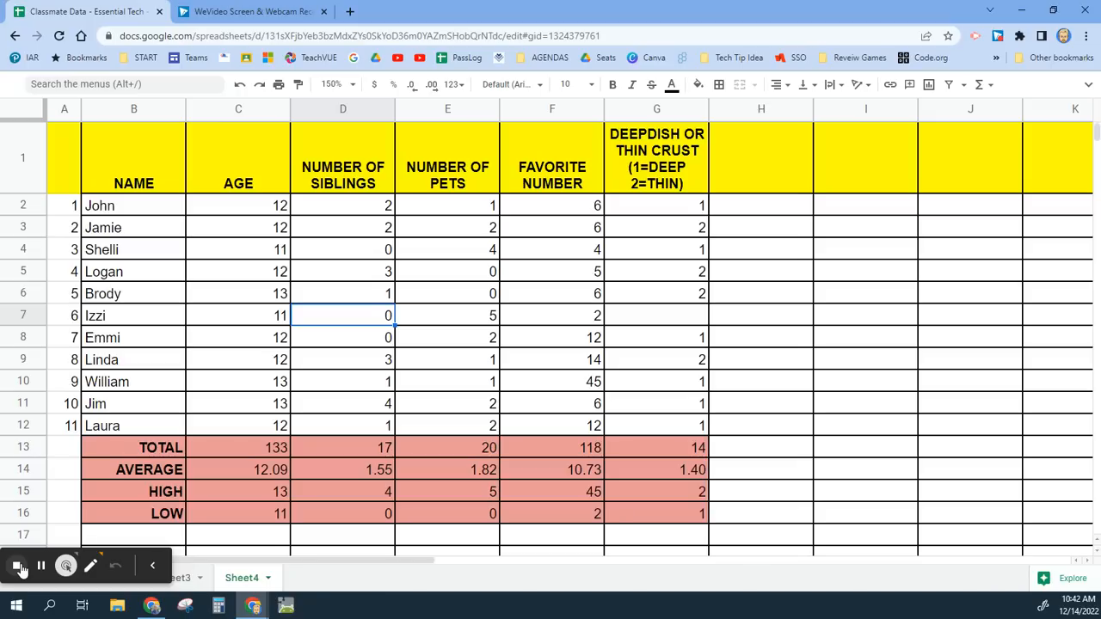
{"action": "left_click", "coordinate": [40, 565]}
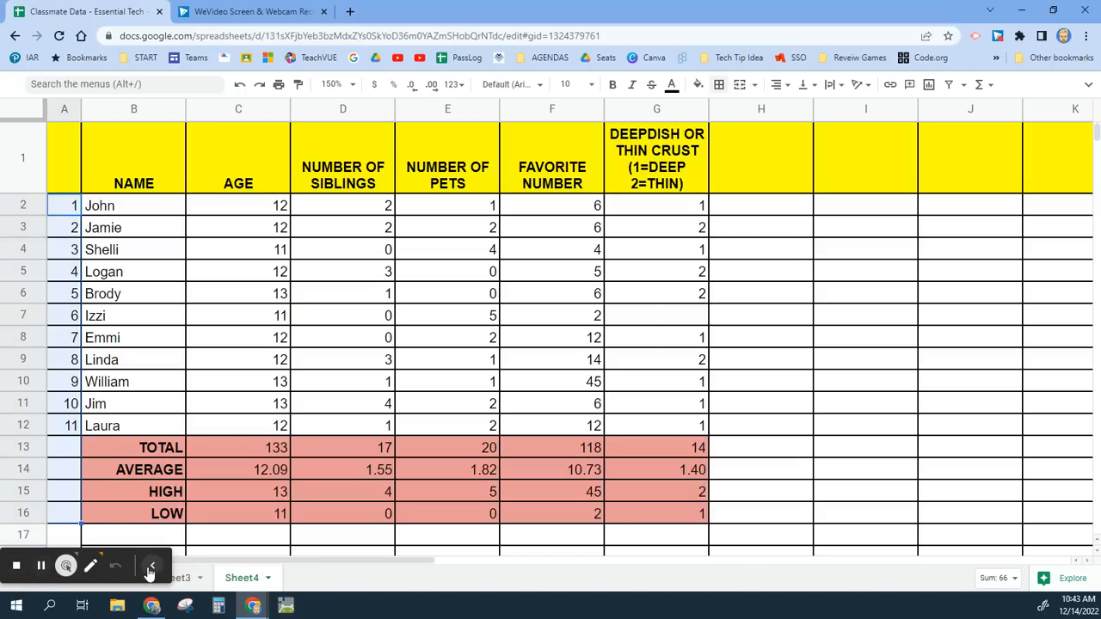
{"action": "left_click", "coordinate": [152, 571]}
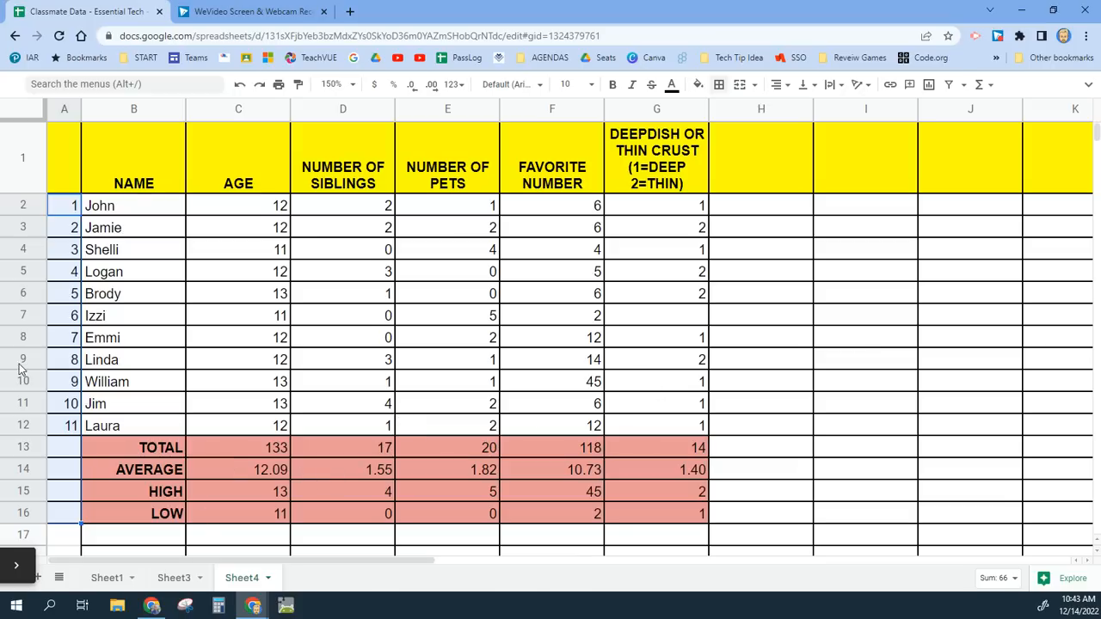
{"action": "left_click", "coordinate": [120, 168]}
{"action": "left_click_drag", "start_coordinate": [120, 163], "coordinate": [209, 434]}
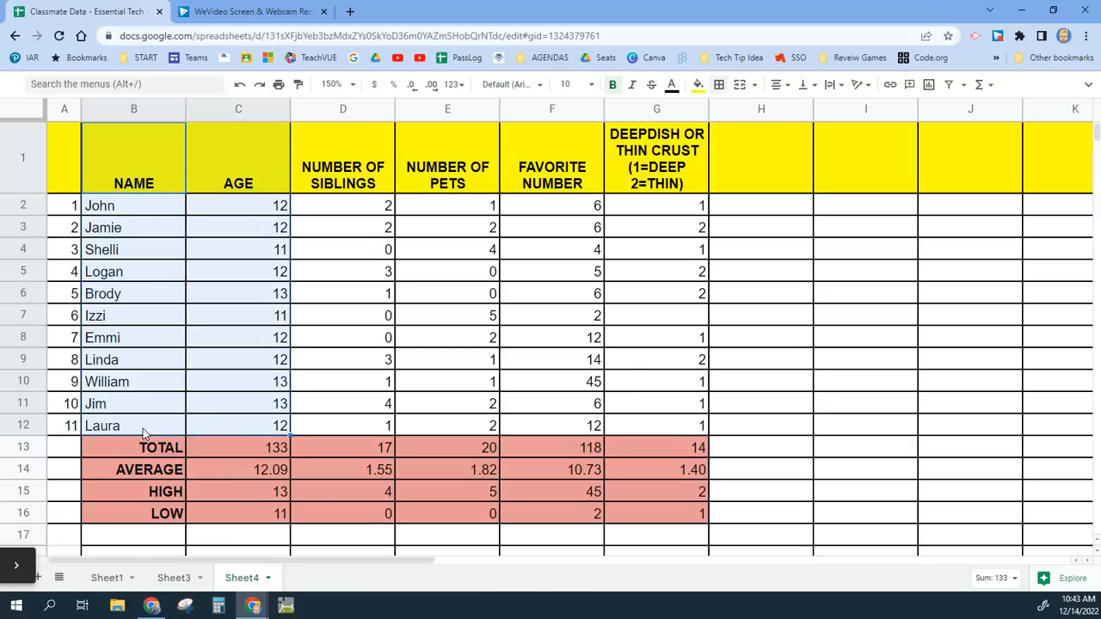
{"action": "left_click", "coordinate": [427, 379]}
- Show the header menus again and insert a chart of the names and ages in B1:C12
{"action": "left_click", "coordinate": [137, 168]}
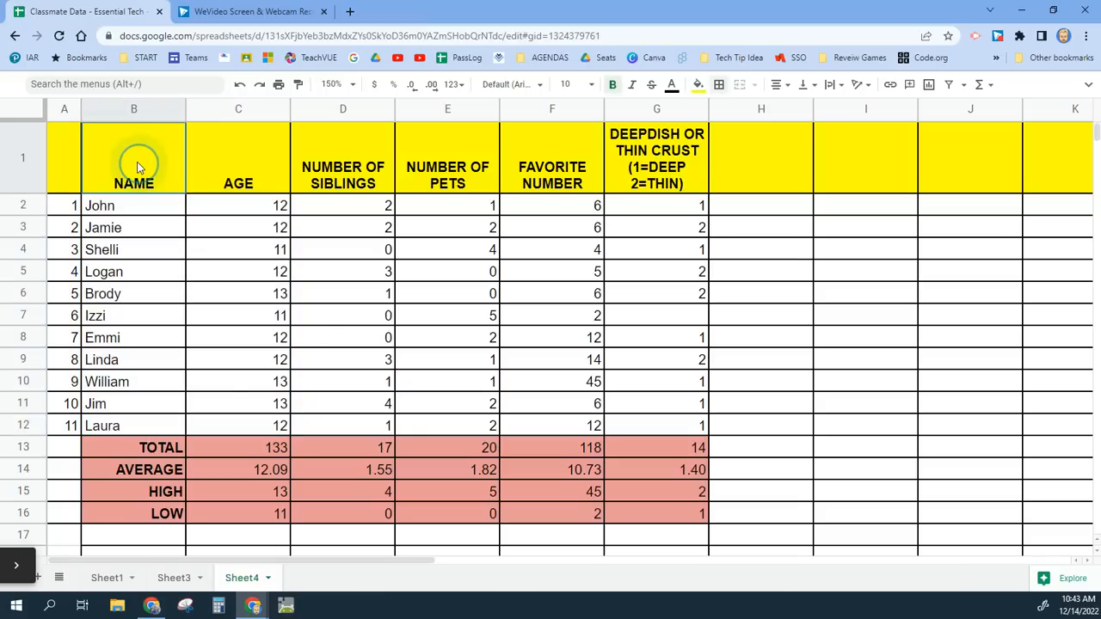
{"action": "left_click", "coordinate": [232, 425], "text": "shift"}
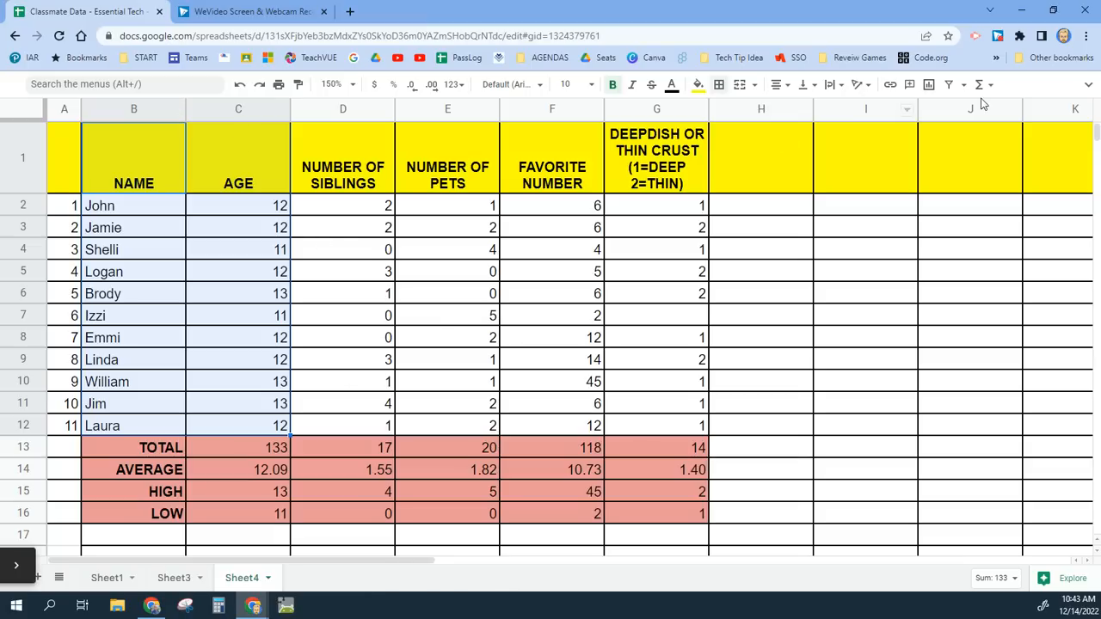
{"action": "left_click", "coordinate": [1088, 86]}
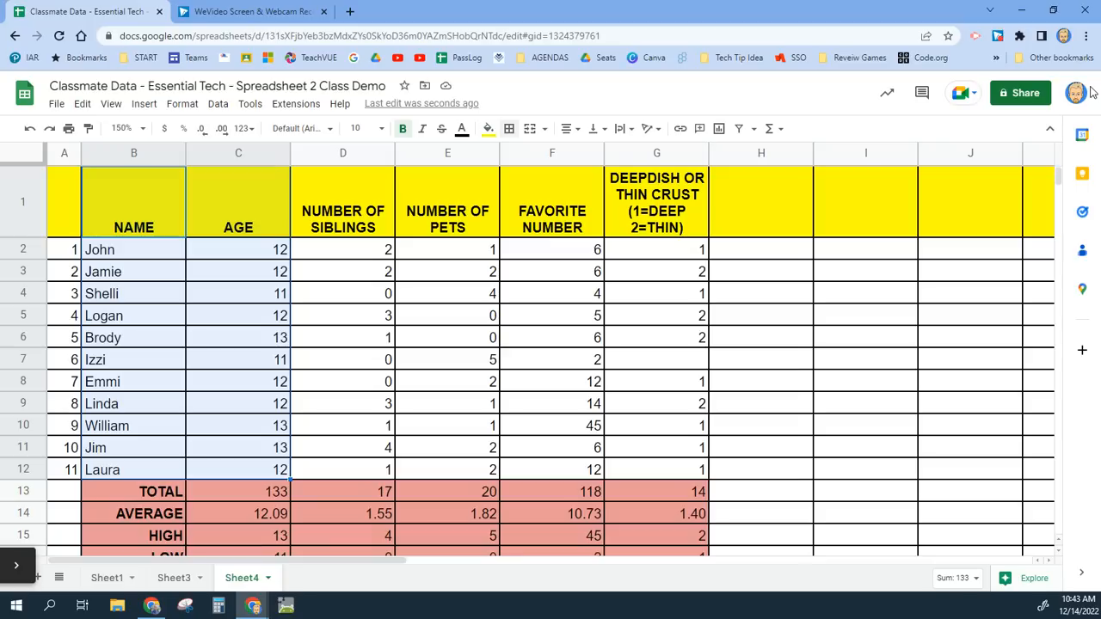
{"action": "left_click", "coordinate": [151, 108]}
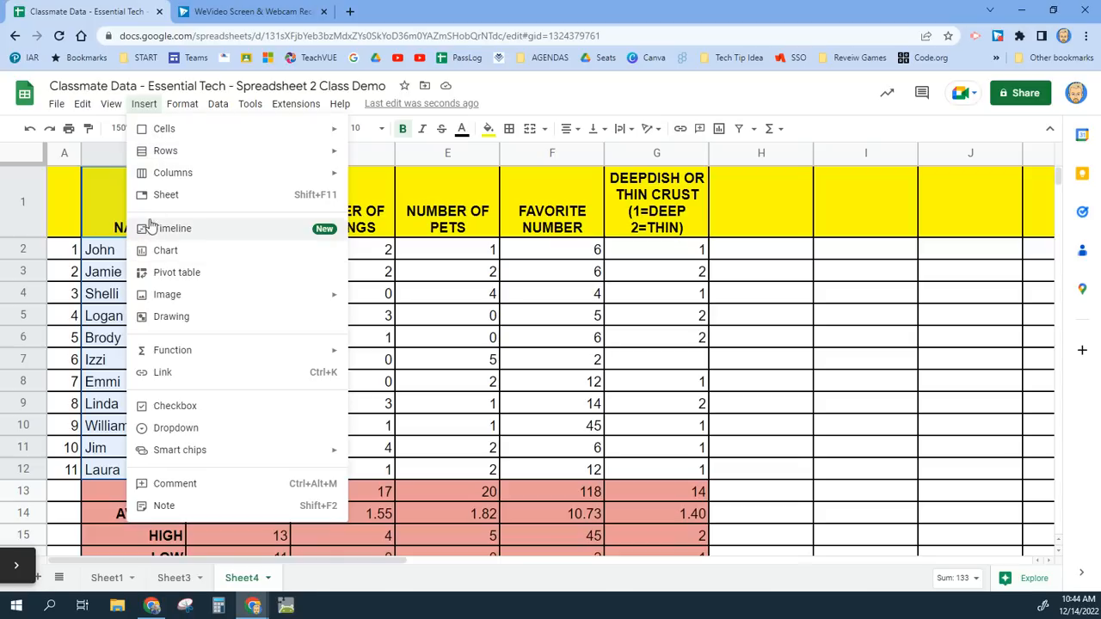
{"action": "left_click", "coordinate": [167, 252]}
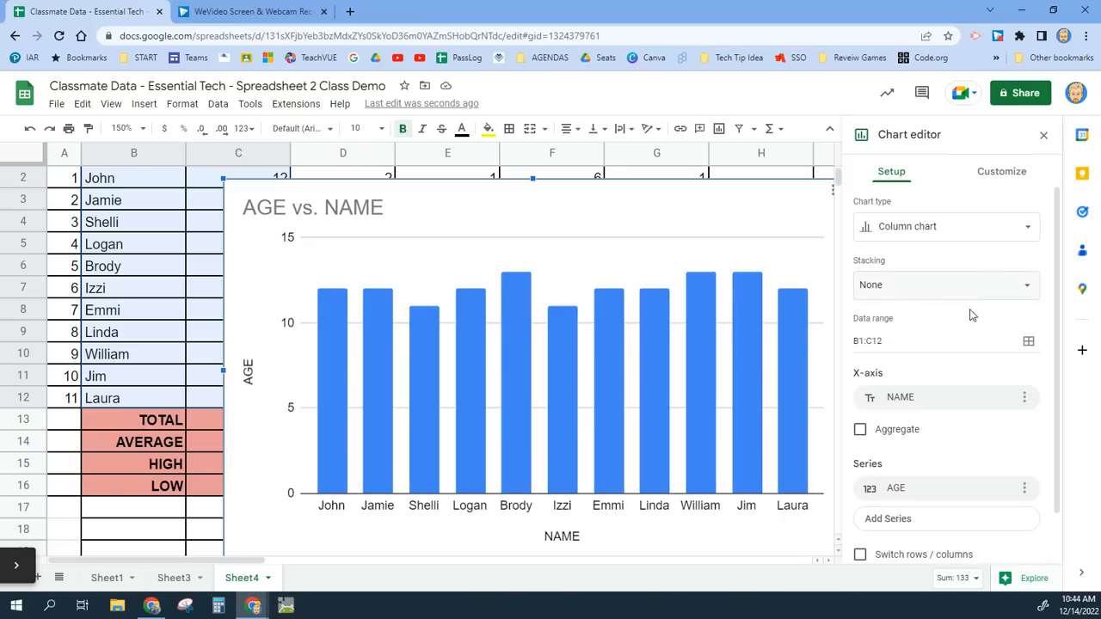
- Try switching rows and columns in the age chart, and restore the original arrangement
{"action": "scroll", "coordinate": [972, 301], "scroll_direction": "down", "scroll_amount": 2}
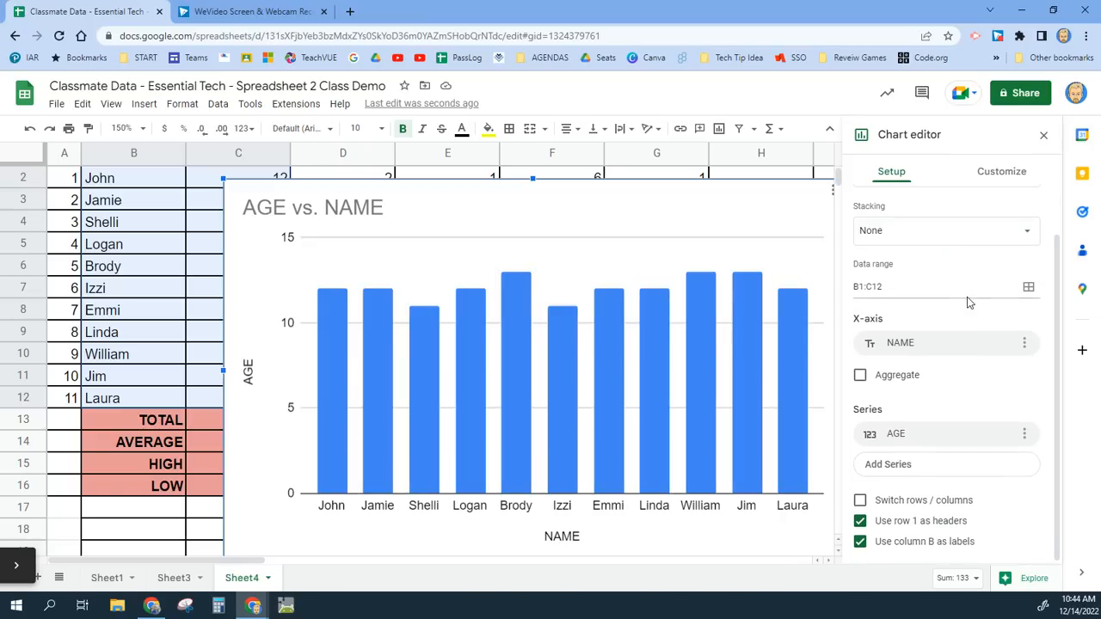
{"action": "left_click", "coordinate": [860, 500]}
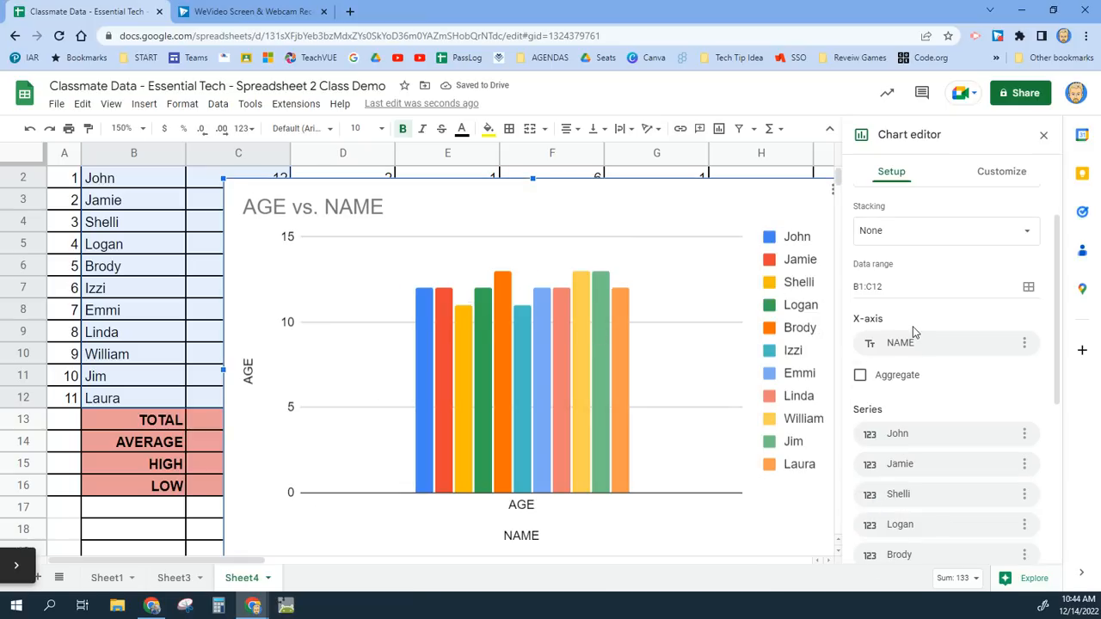
{"action": "scroll", "coordinate": [913, 326], "scroll_direction": "down", "scroll_amount": 3}
{"action": "scroll", "coordinate": [912, 326], "scroll_direction": "up", "scroll_amount": 3}
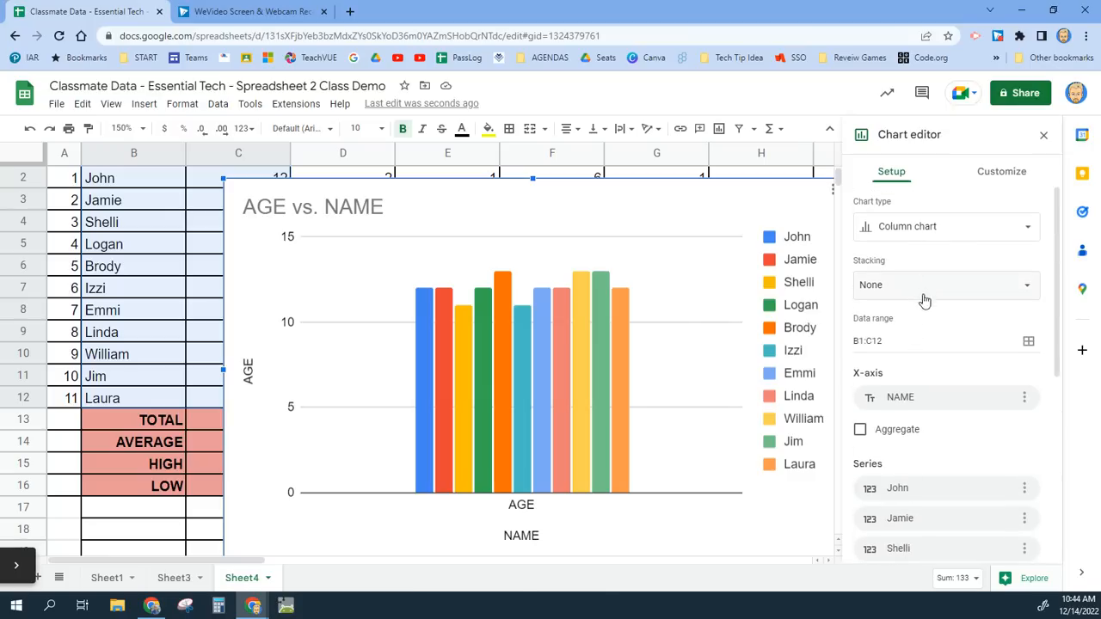
{"action": "scroll", "coordinate": [928, 300], "scroll_direction": "down", "scroll_amount": 5}
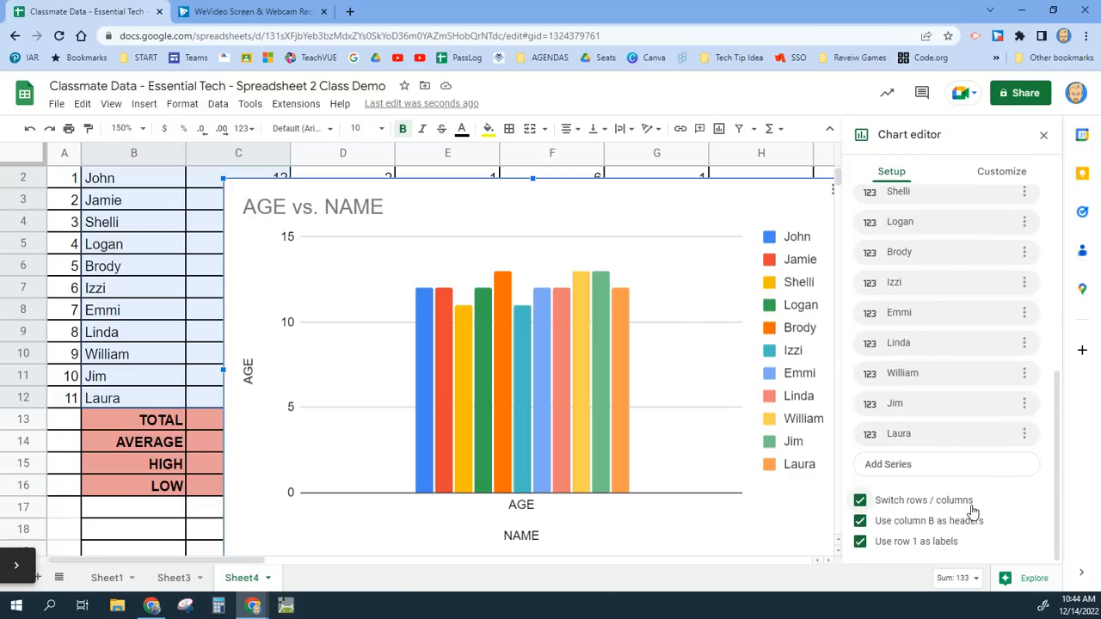
{"action": "left_click", "coordinate": [860, 501]}
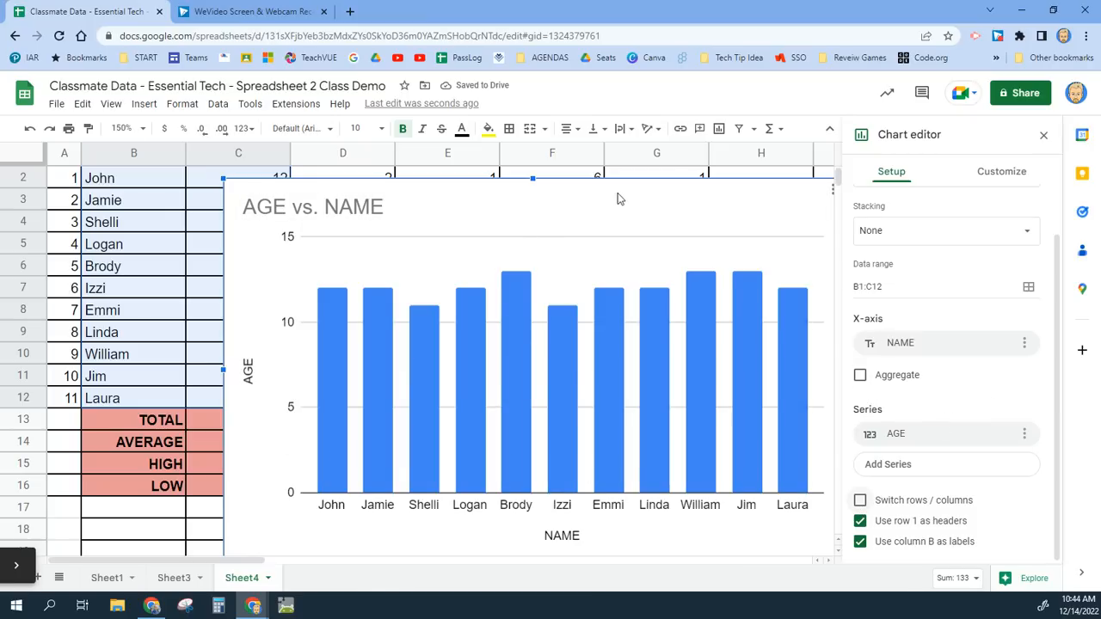
- Move the age chart left to start at column B, clear of the chart editor
{"action": "left_click_drag", "start_coordinate": [617, 199], "coordinate": [495, 197]}
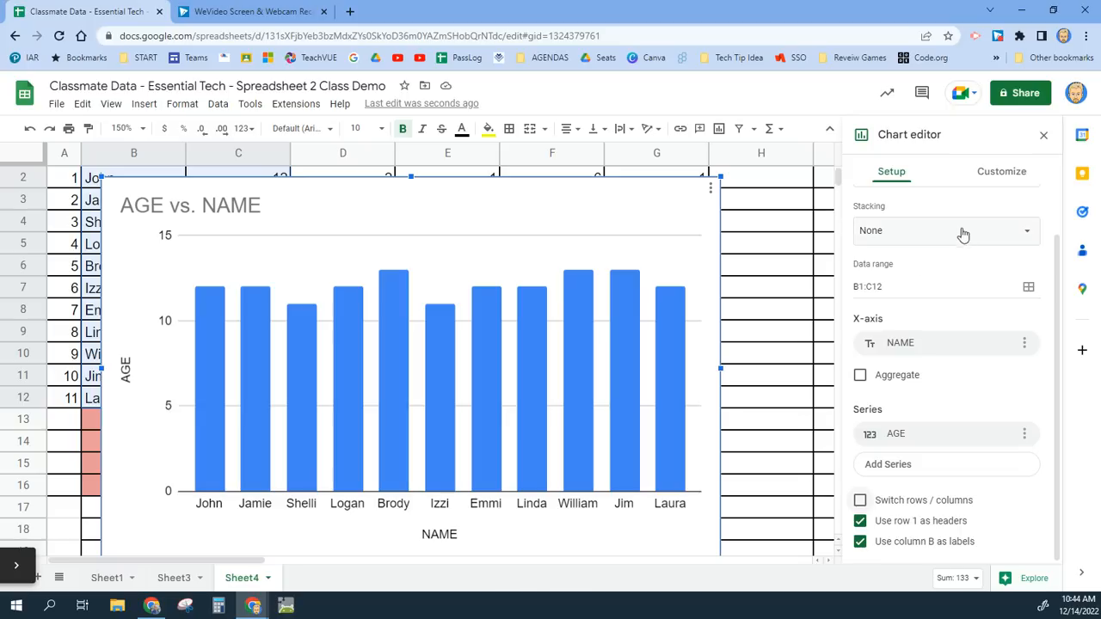
- Change the age chart from columns to a standard pie chart
{"action": "scroll", "coordinate": [901, 217], "scroll_direction": "up", "scroll_amount": 1}
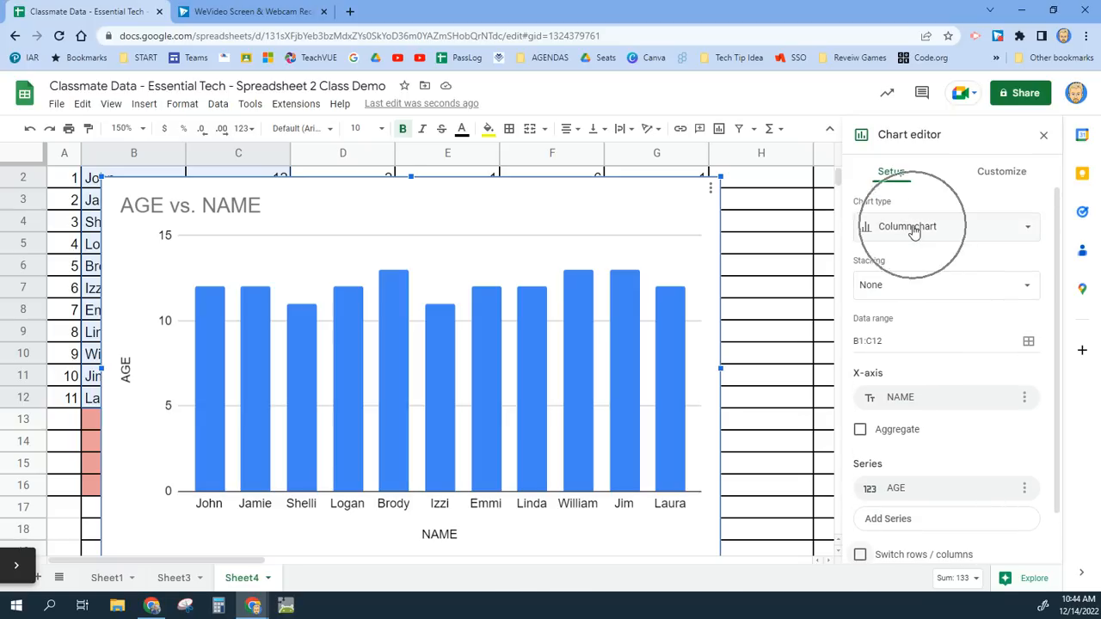
{"action": "left_click", "coordinate": [1027, 231]}
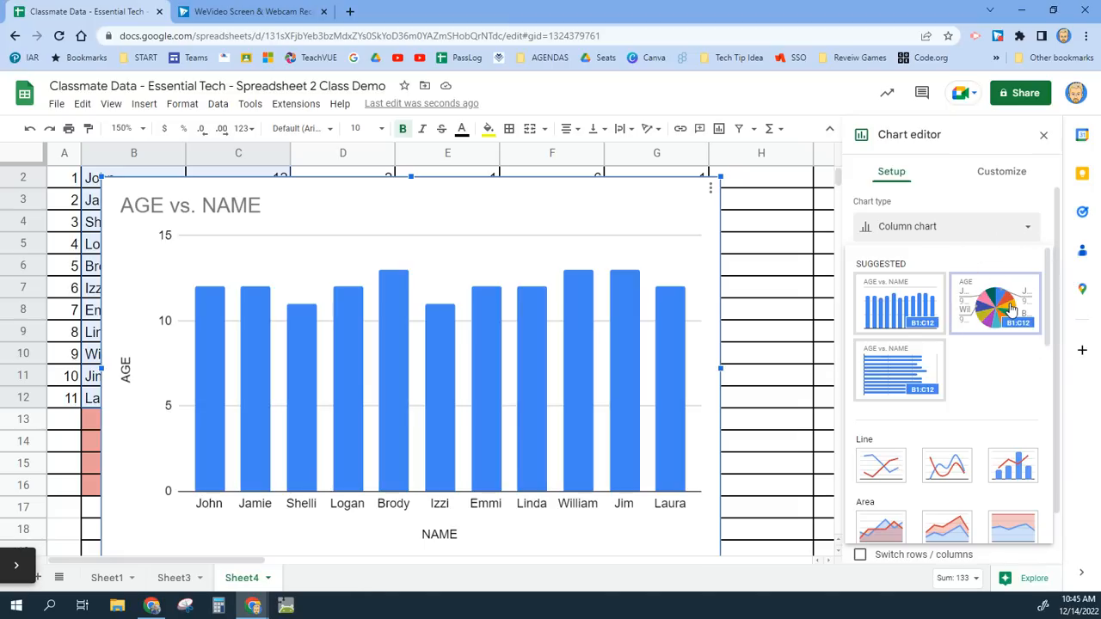
{"action": "scroll", "coordinate": [946, 344], "scroll_direction": "down", "scroll_amount": 5}
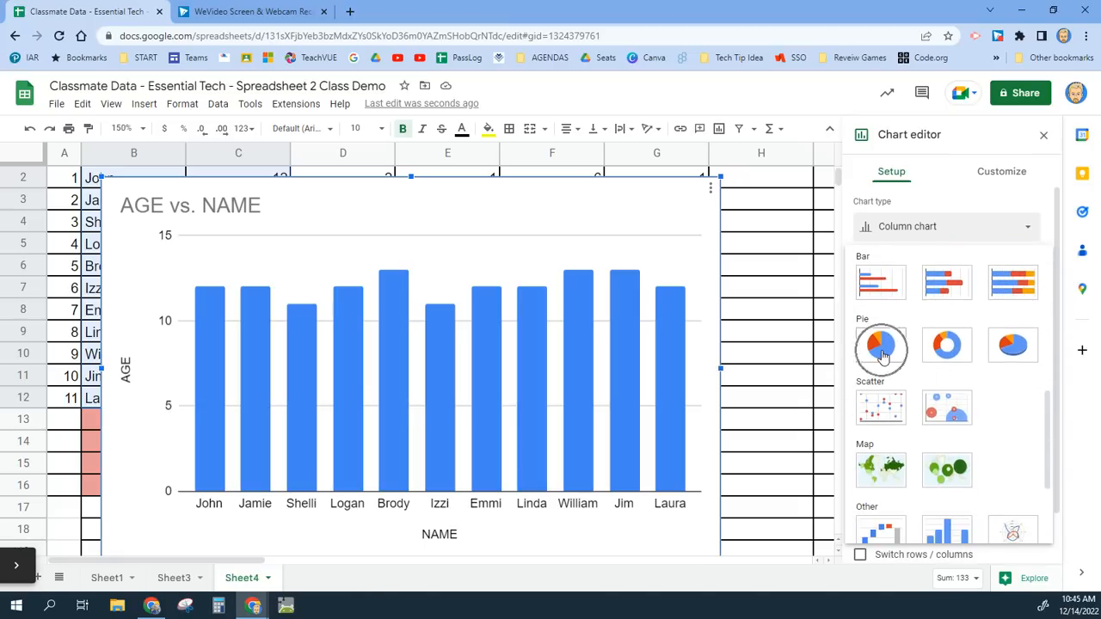
{"action": "left_click", "coordinate": [881, 346]}
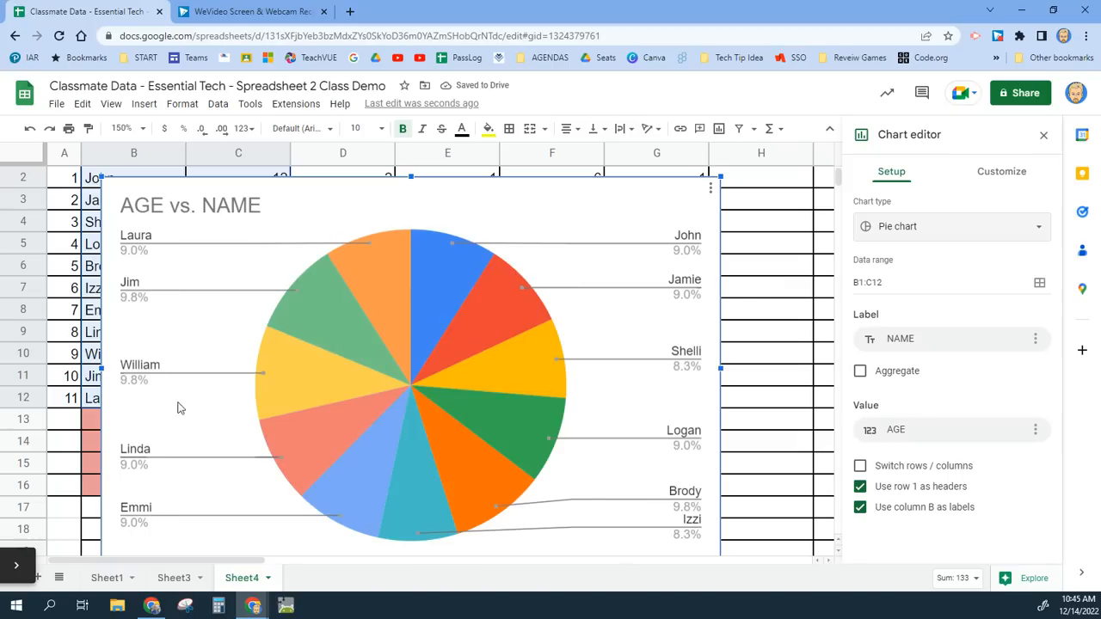
- Try switching rows and columns in the age pie chart, and restore the original arrangement
{"action": "left_click", "coordinate": [860, 467]}
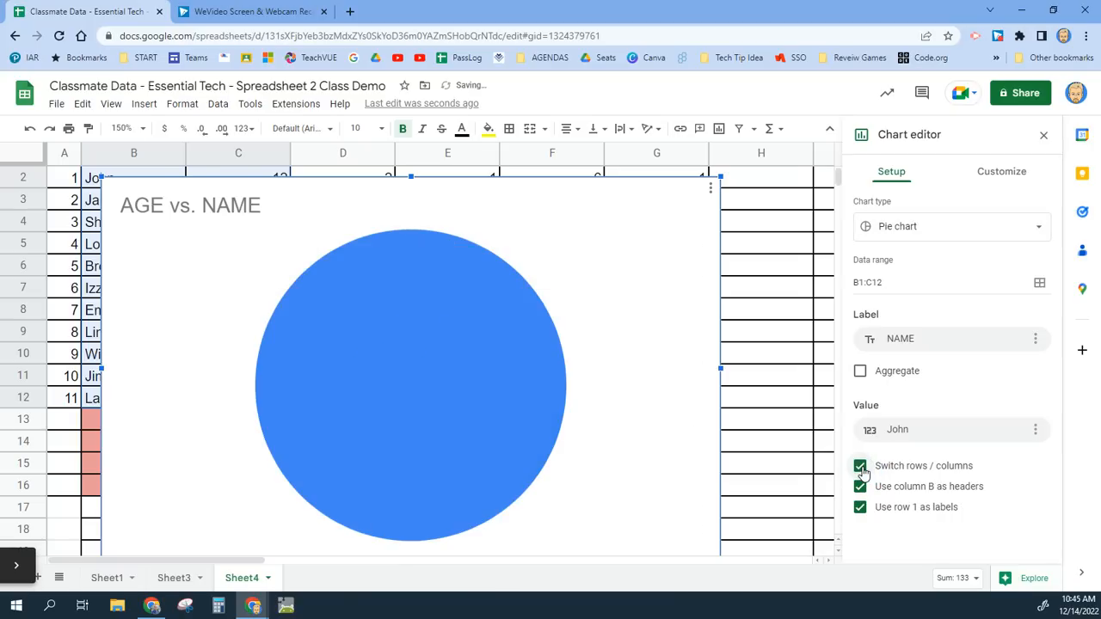
{"action": "left_click", "coordinate": [860, 467]}
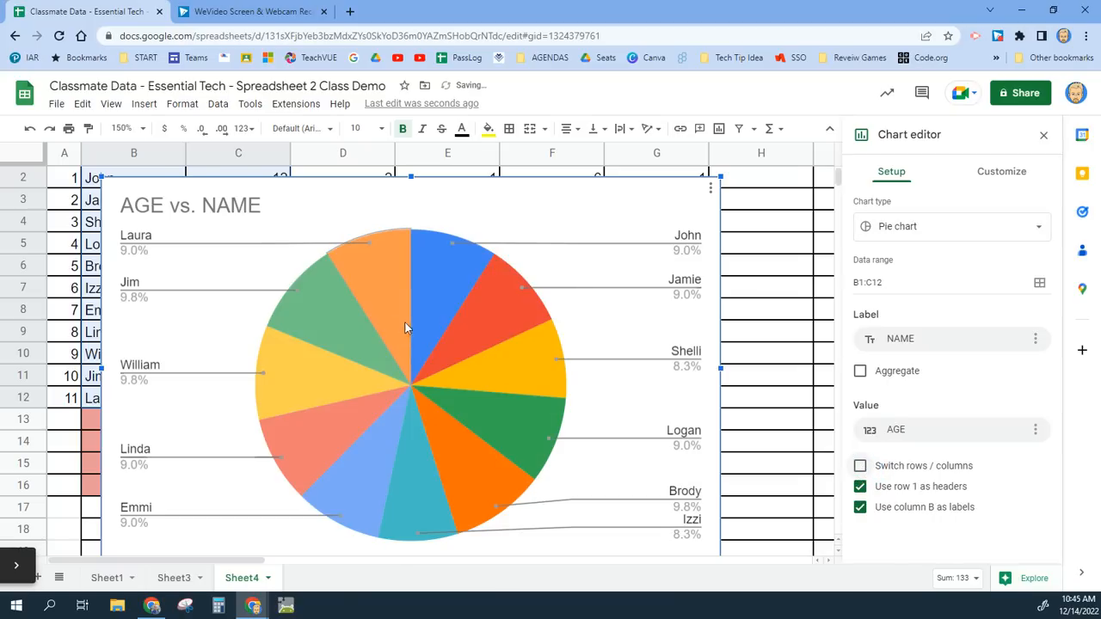
{"action": "scroll", "coordinate": [541, 361], "scroll_direction": "down", "scroll_amount": 3}
{"action": "scroll", "coordinate": [541, 362], "scroll_direction": "up", "scroll_amount": 3}
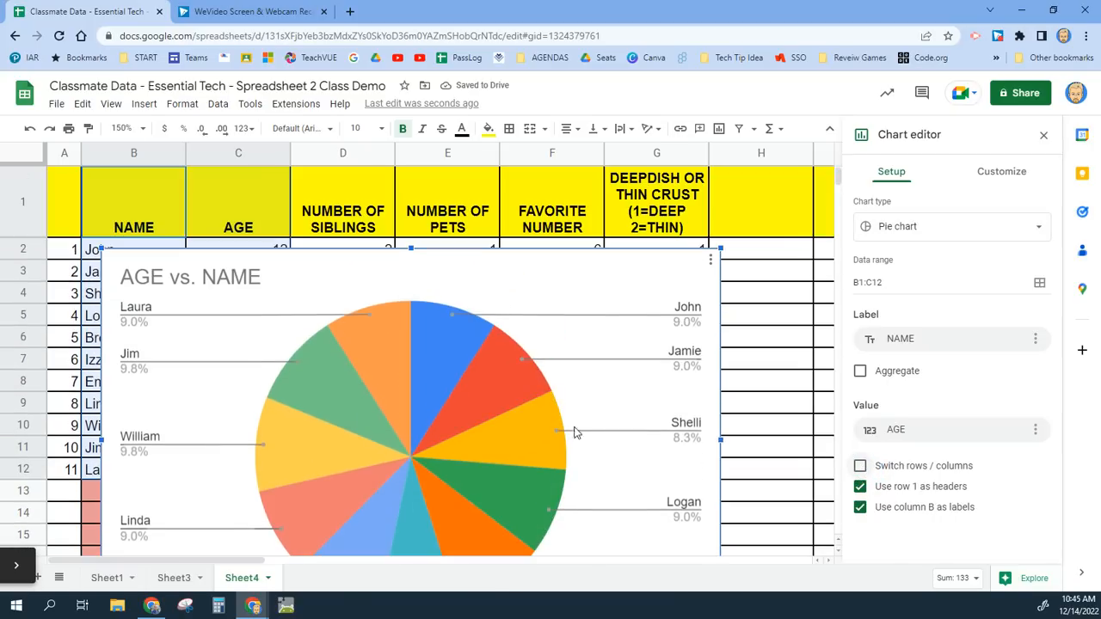
{"action": "scroll", "coordinate": [568, 414], "scroll_direction": "down", "scroll_amount": 3}
{"action": "scroll", "coordinate": [338, 400], "scroll_direction": "up", "scroll_amount": 2}
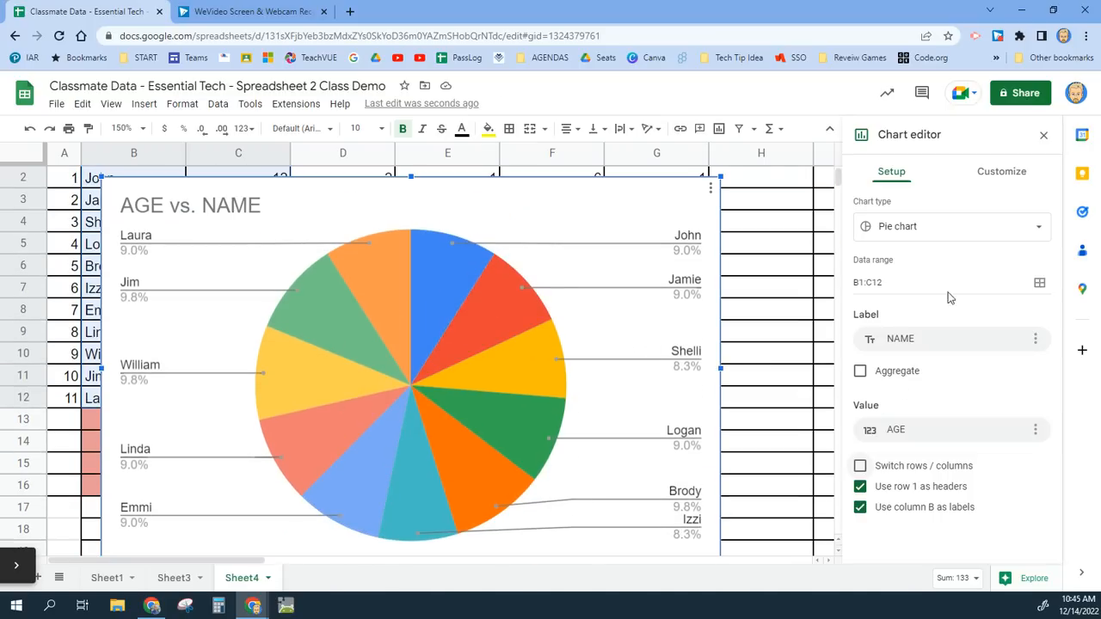
- Change the age chart's type to 3D pie chart and close the chart editor
{"action": "left_click", "coordinate": [980, 226]}
{"action": "scroll", "coordinate": [954, 370], "scroll_direction": "down", "scroll_amount": 2}
{"action": "scroll", "coordinate": [963, 382], "scroll_direction": "down", "scroll_amount": 4}
{"action": "scroll", "coordinate": [953, 430], "scroll_direction": "up", "scroll_amount": 2}
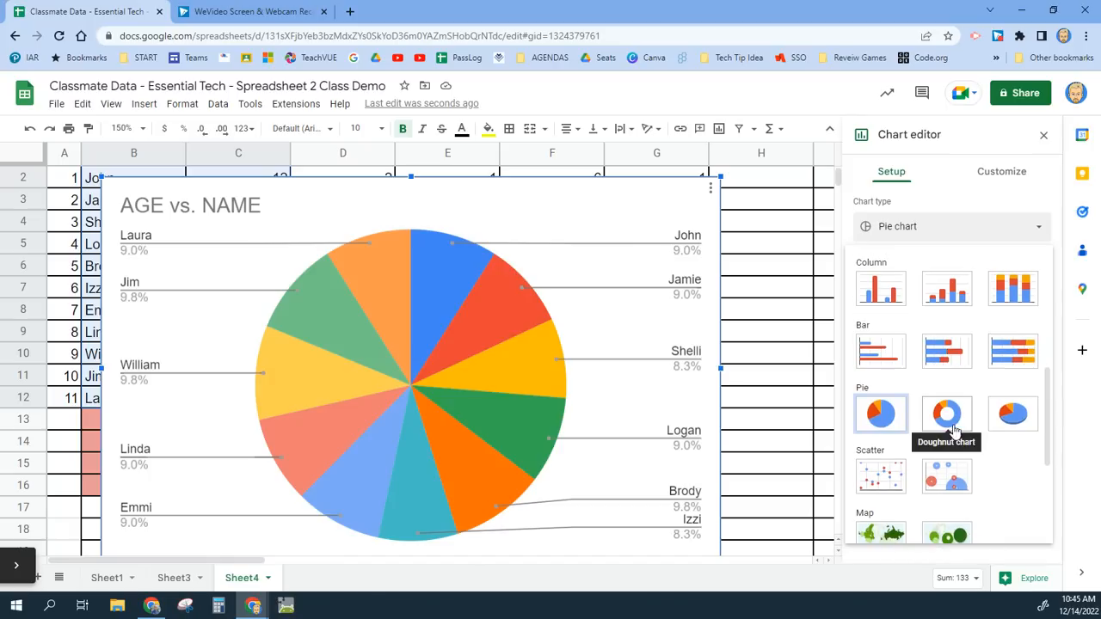
{"action": "left_click", "coordinate": [1013, 415]}
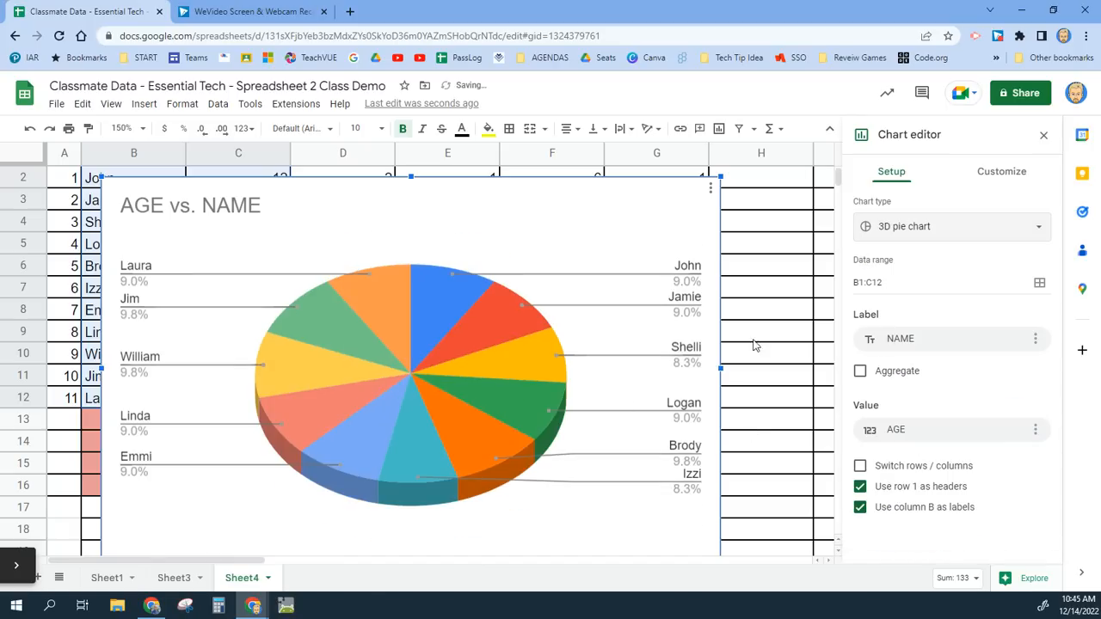
{"action": "left_click", "coordinate": [1001, 227]}
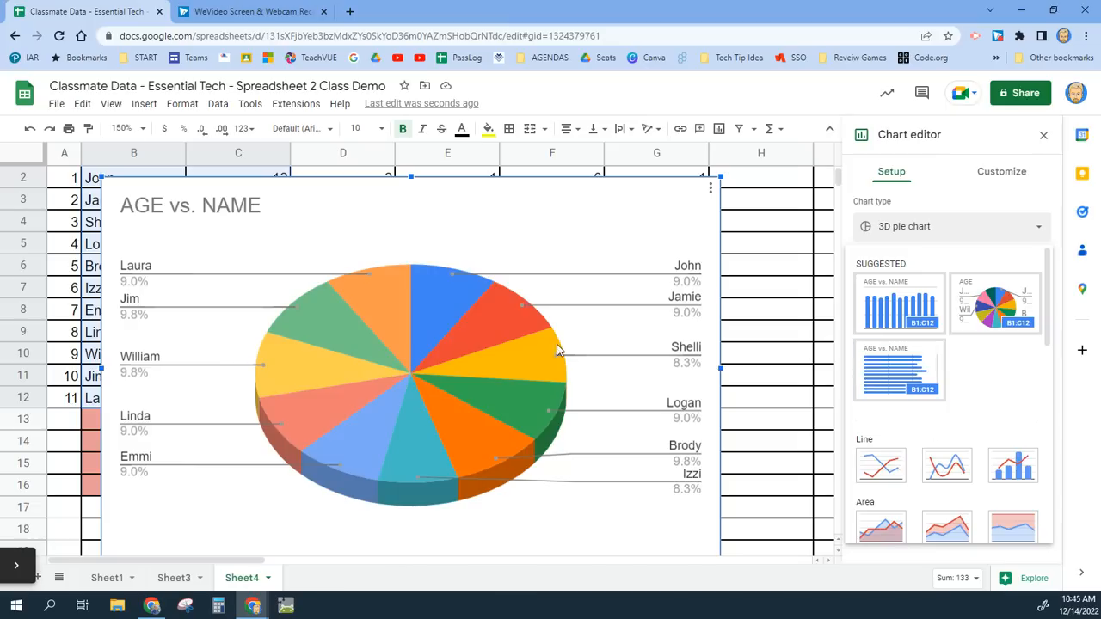
{"action": "left_click", "coordinate": [1043, 137]}
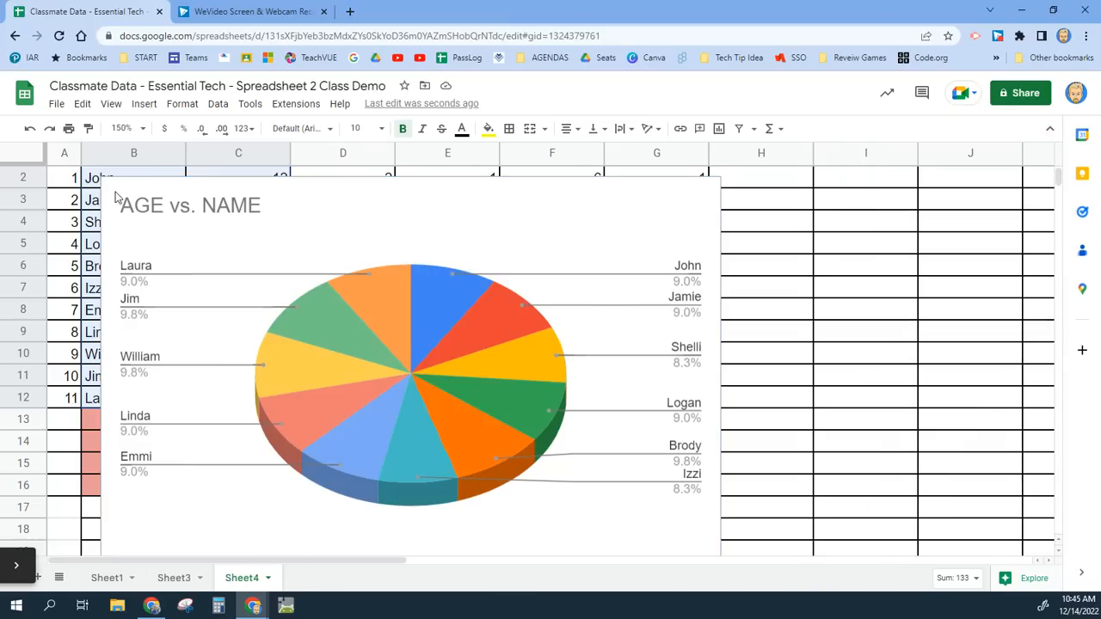
- Shrink the age chart and place it beside the survey data, across columns H to J and about rows 3 to 10
{"action": "left_click", "coordinate": [370, 213]}
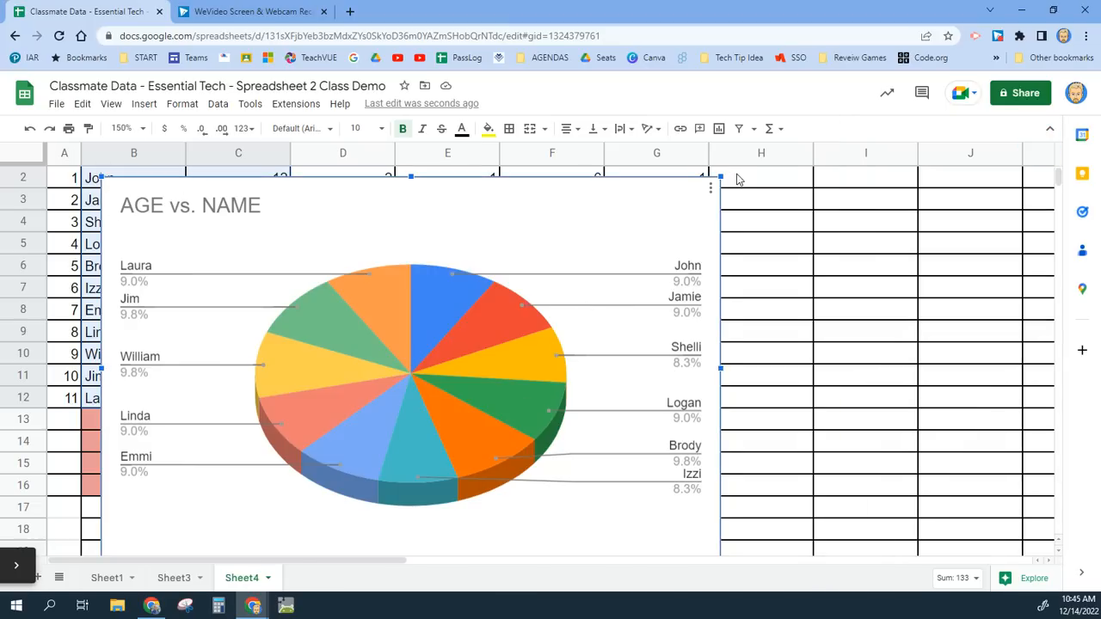
{"action": "left_click_drag", "start_coordinate": [712, 185], "coordinate": [976, 210]}
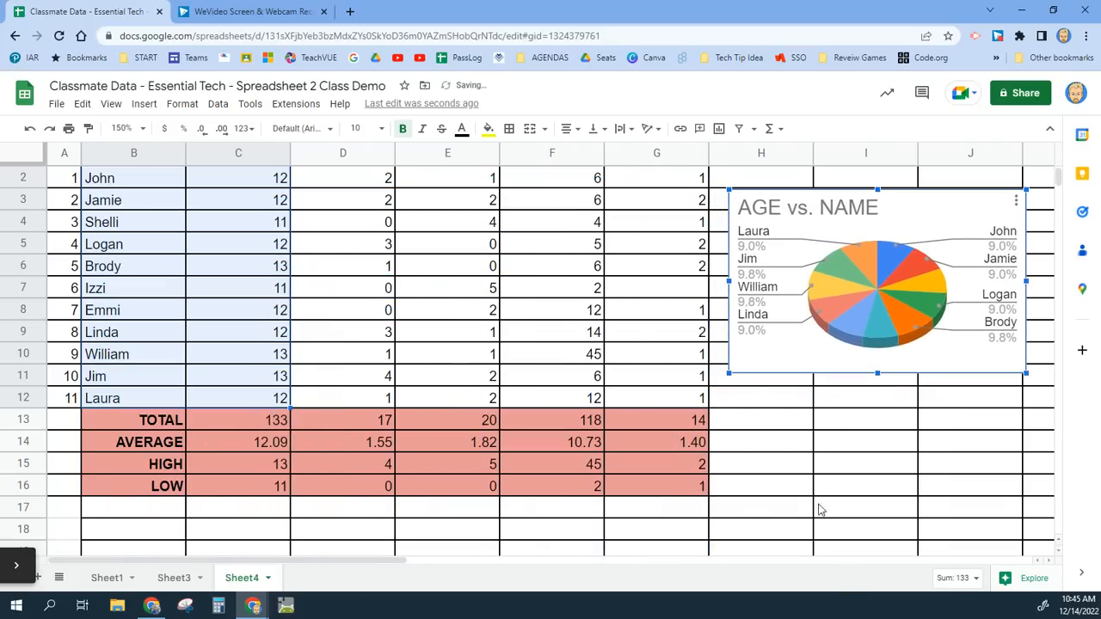
{"action": "left_click", "coordinate": [774, 428]}
{"action": "scroll", "coordinate": [774, 428], "scroll_direction": "up", "scroll_amount": 1}
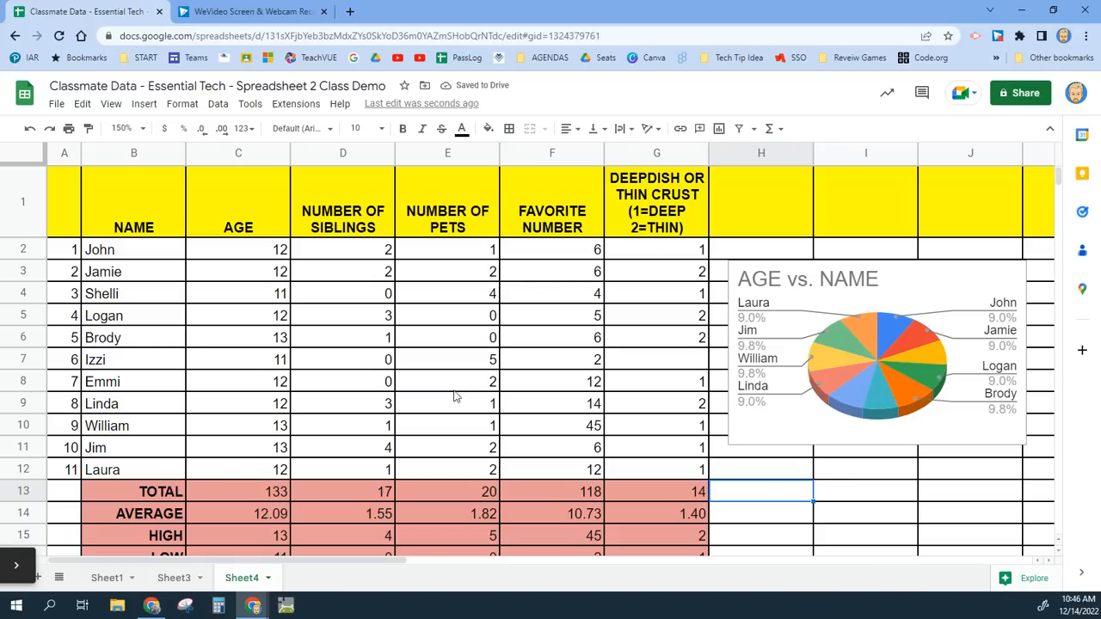
{"action": "scroll", "coordinate": [169, 493], "scroll_direction": "down", "scroll_amount": 1}
{"action": "scroll", "coordinate": [171, 492], "scroll_direction": "up", "scroll_amount": 1}
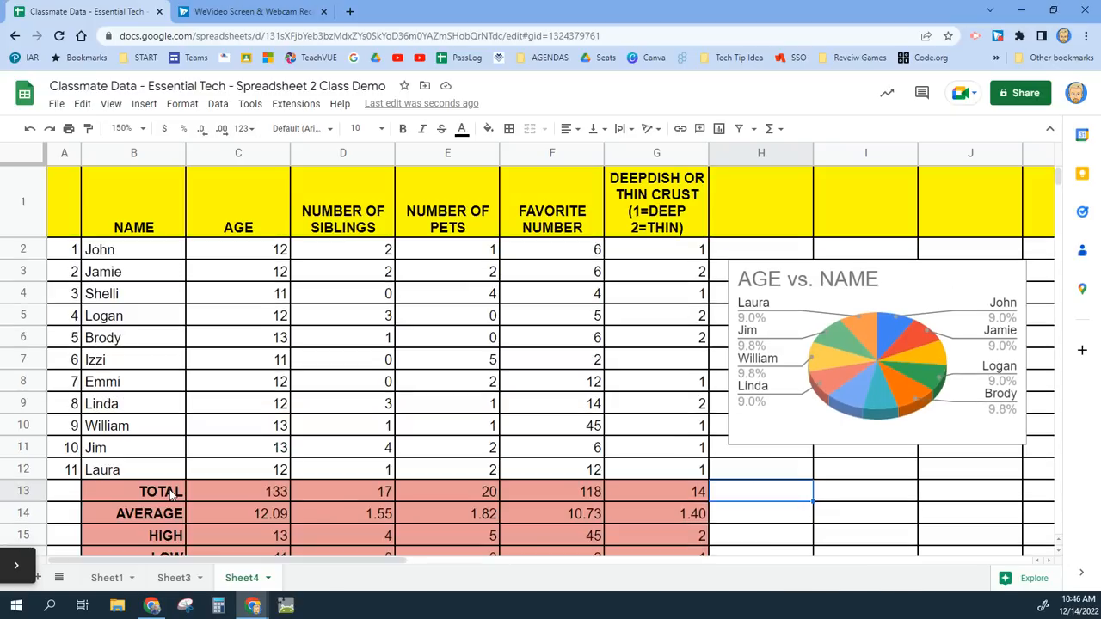